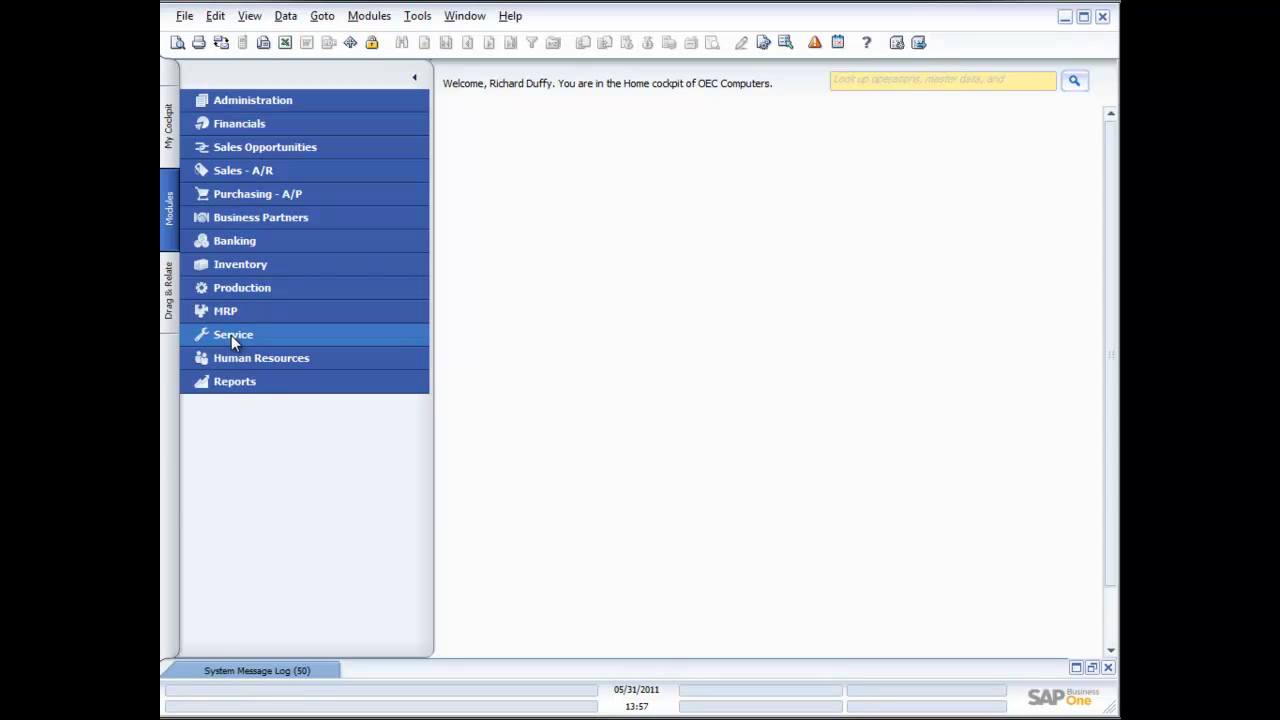
- Open the Customer Equipment Card from the Service module and display its last record
{"action": "left_click", "coordinate": [231, 335]}
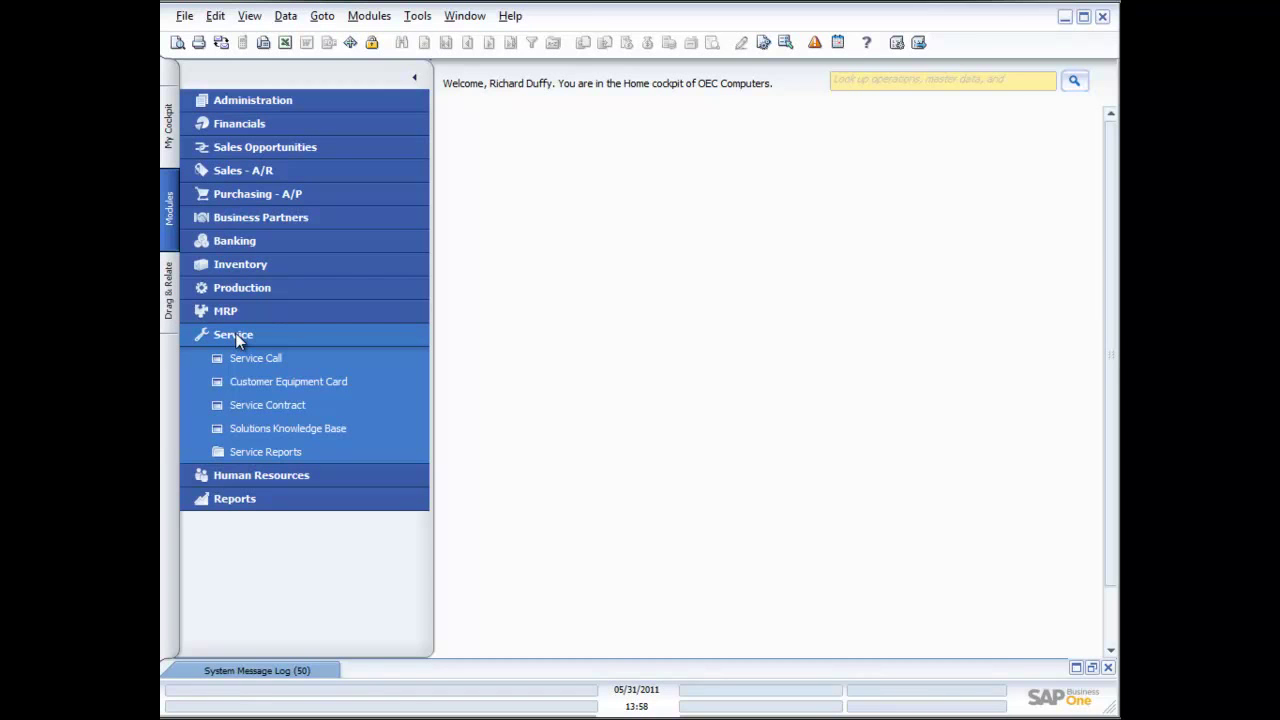
{"action": "left_click", "coordinate": [271, 380]}
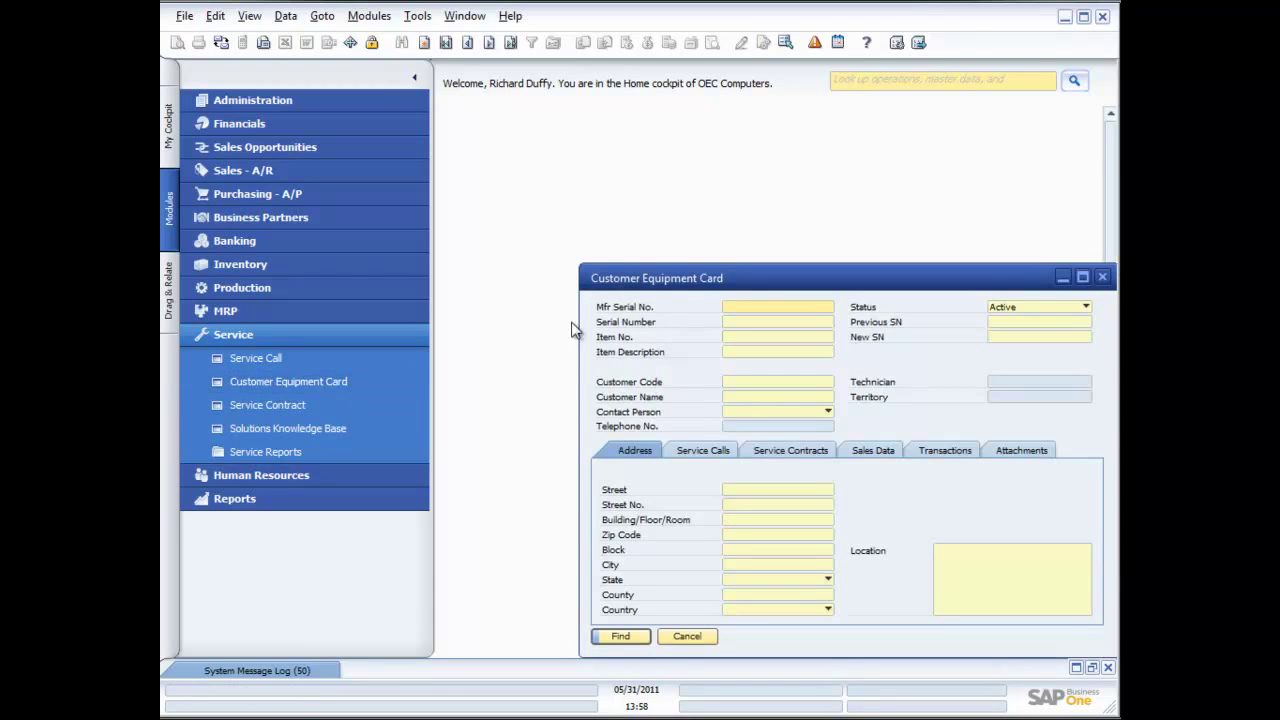
{"action": "left_click_drag", "start_coordinate": [742, 284], "coordinate": [671, 207]}
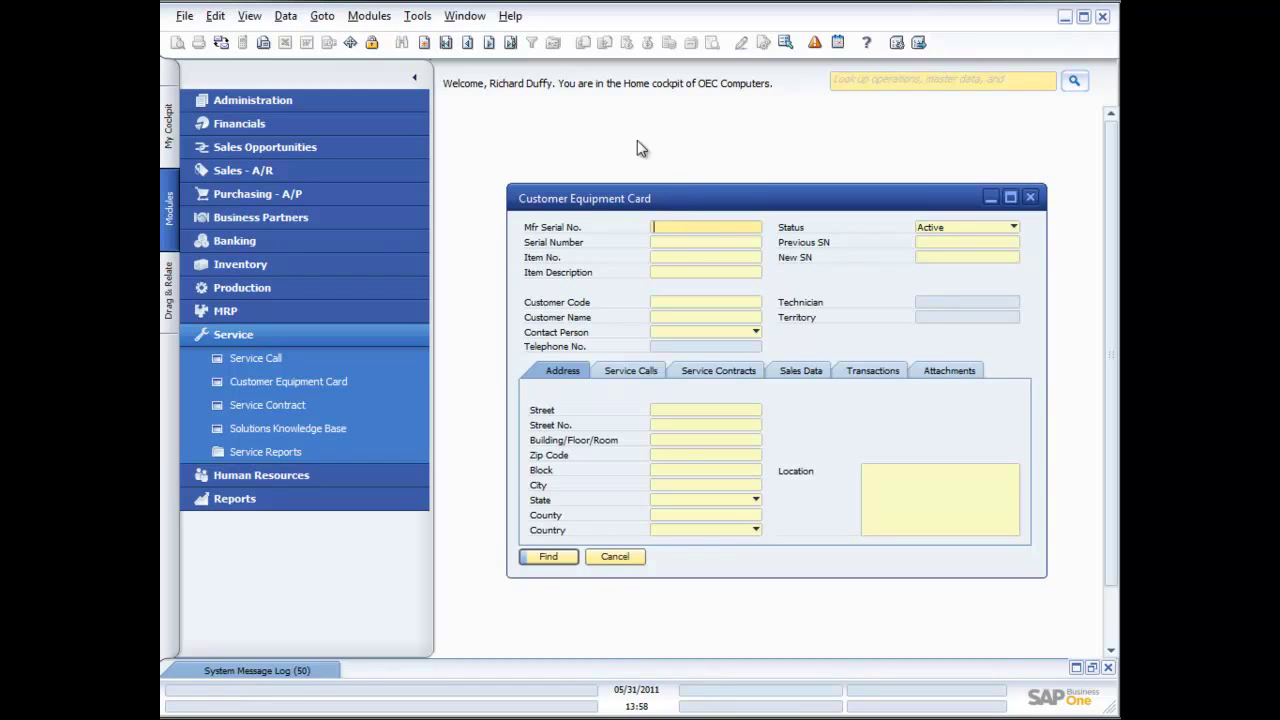
{"action": "left_click", "coordinate": [510, 41]}
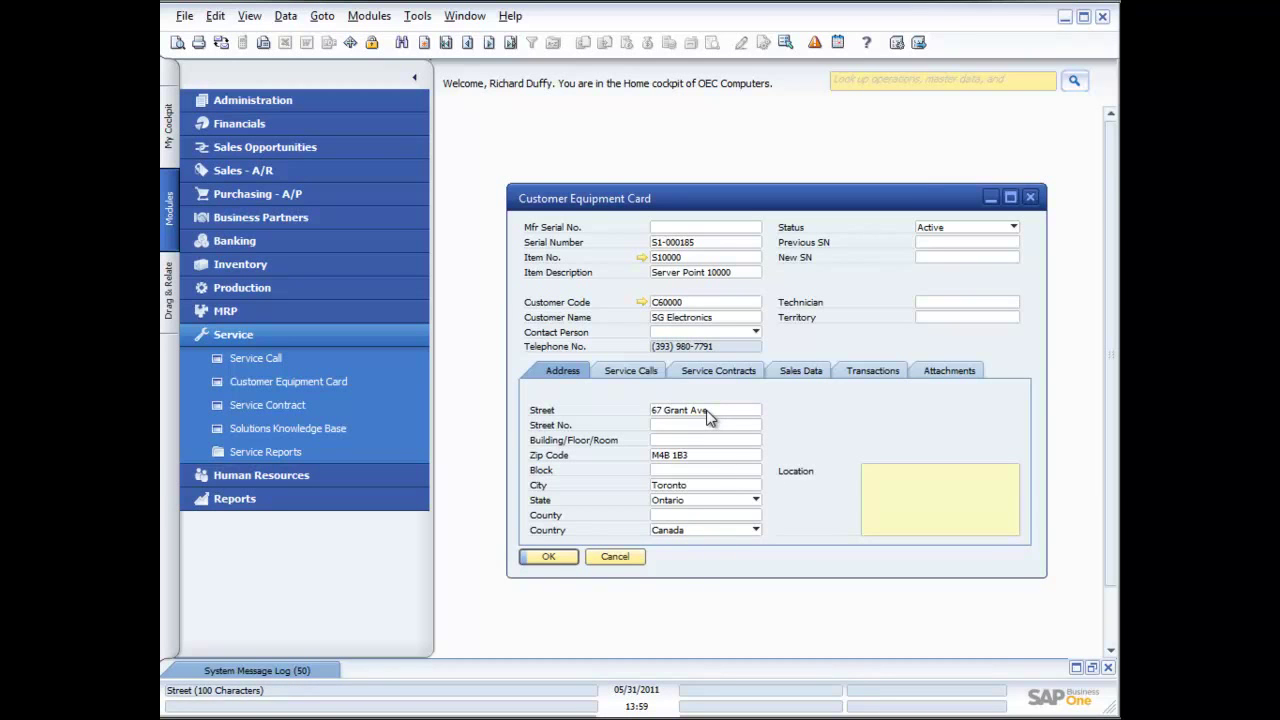
- Review the equipment card's service calls, service contracts, sales data, transactions, attachments and address, and close the card
{"action": "left_click", "coordinate": [644, 368]}
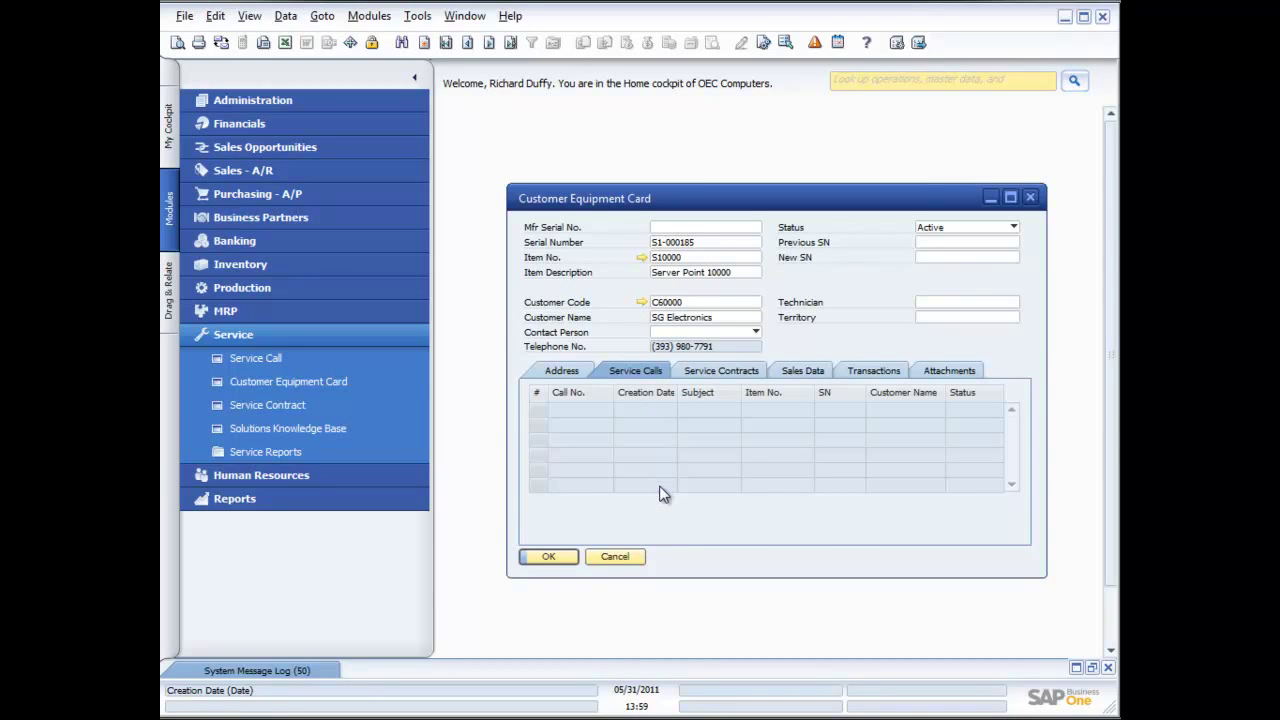
{"action": "left_click", "coordinate": [717, 374]}
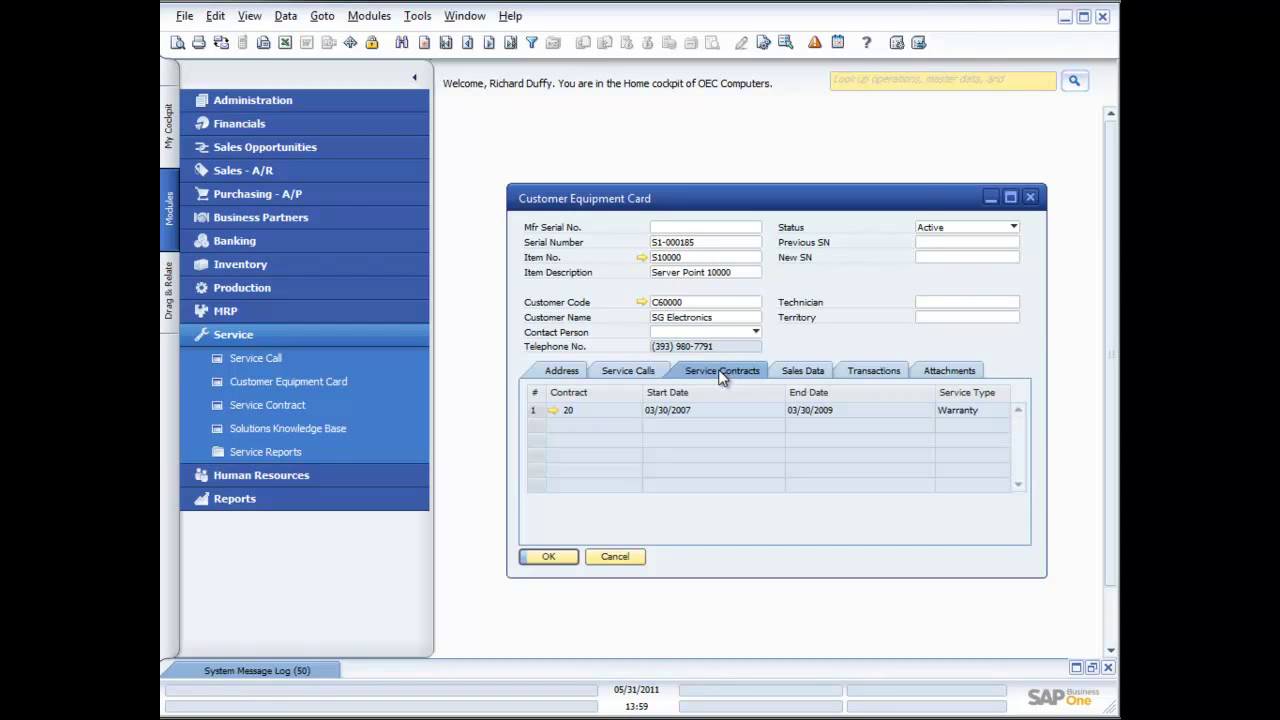
{"action": "left_click", "coordinate": [800, 370]}
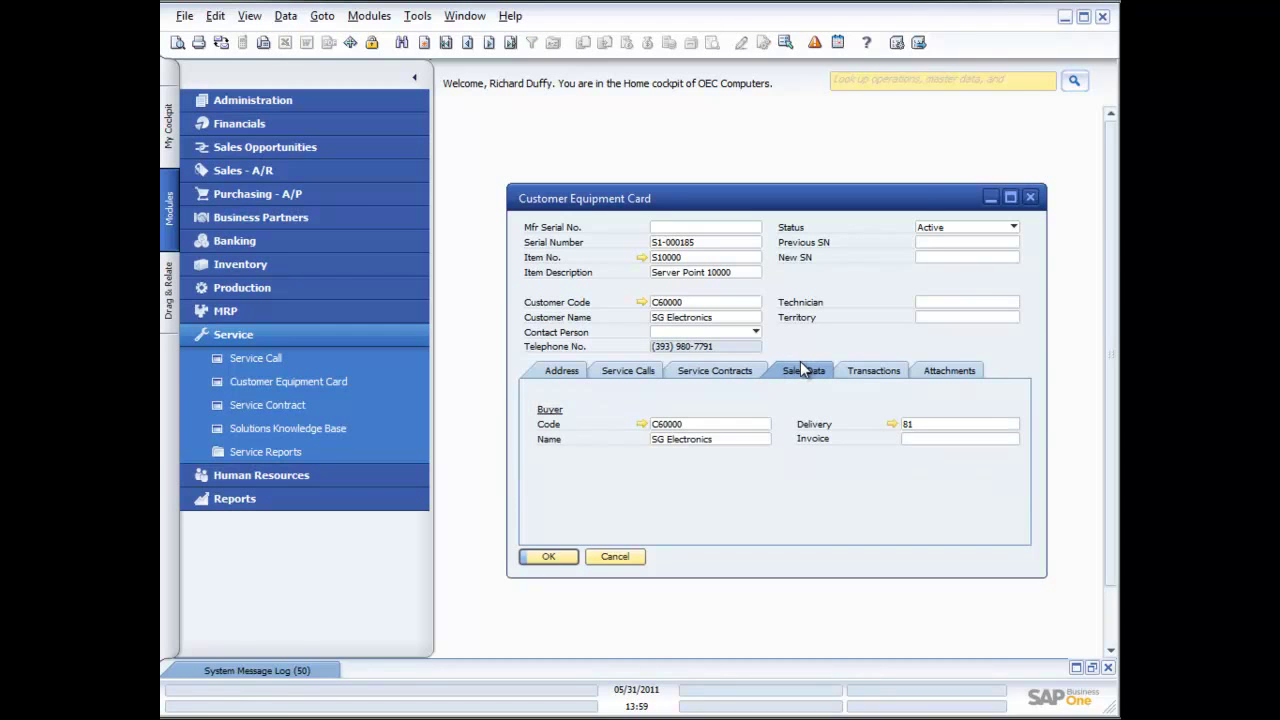
{"action": "left_click", "coordinate": [867, 378]}
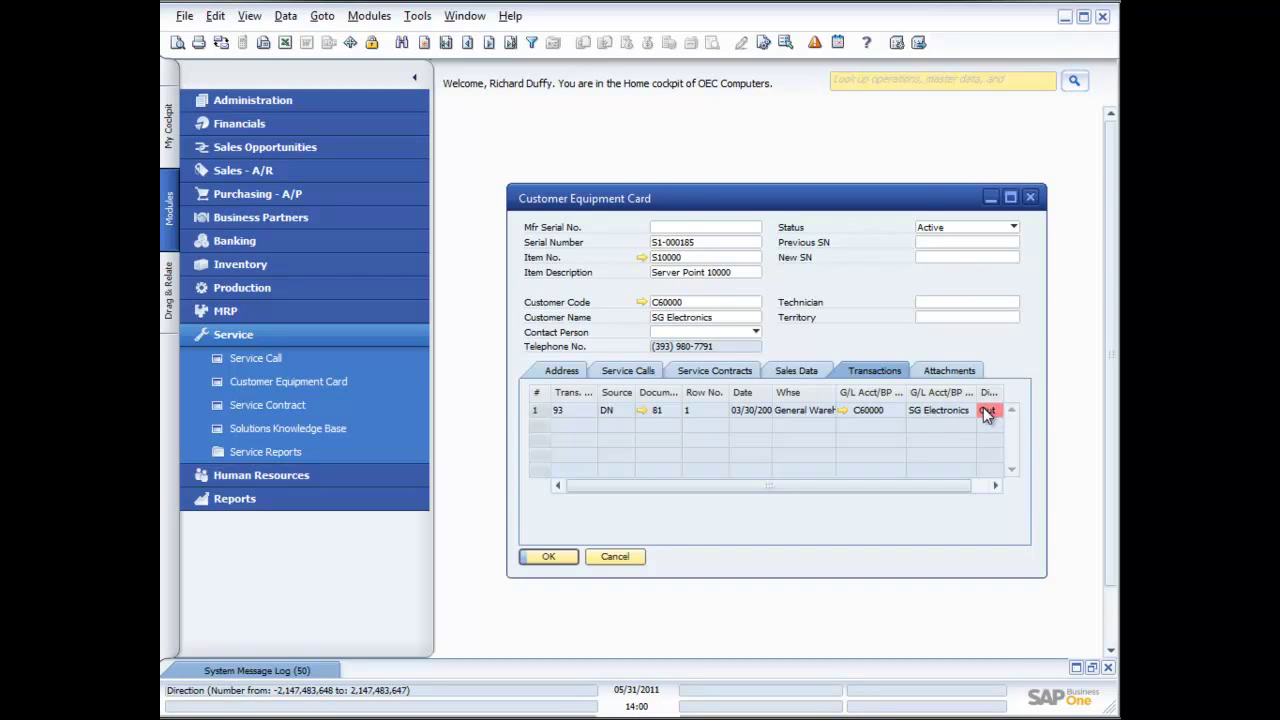
{"action": "left_click", "coordinate": [946, 370]}
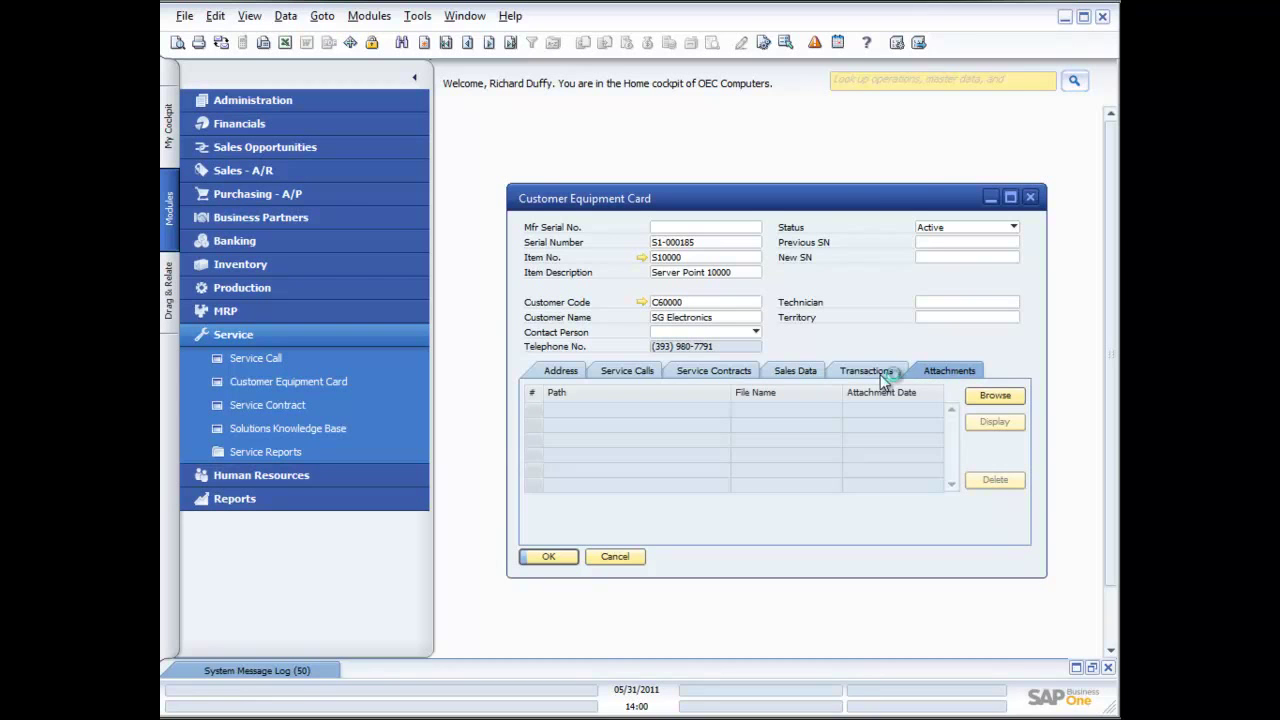
{"action": "left_click", "coordinate": [562, 370]}
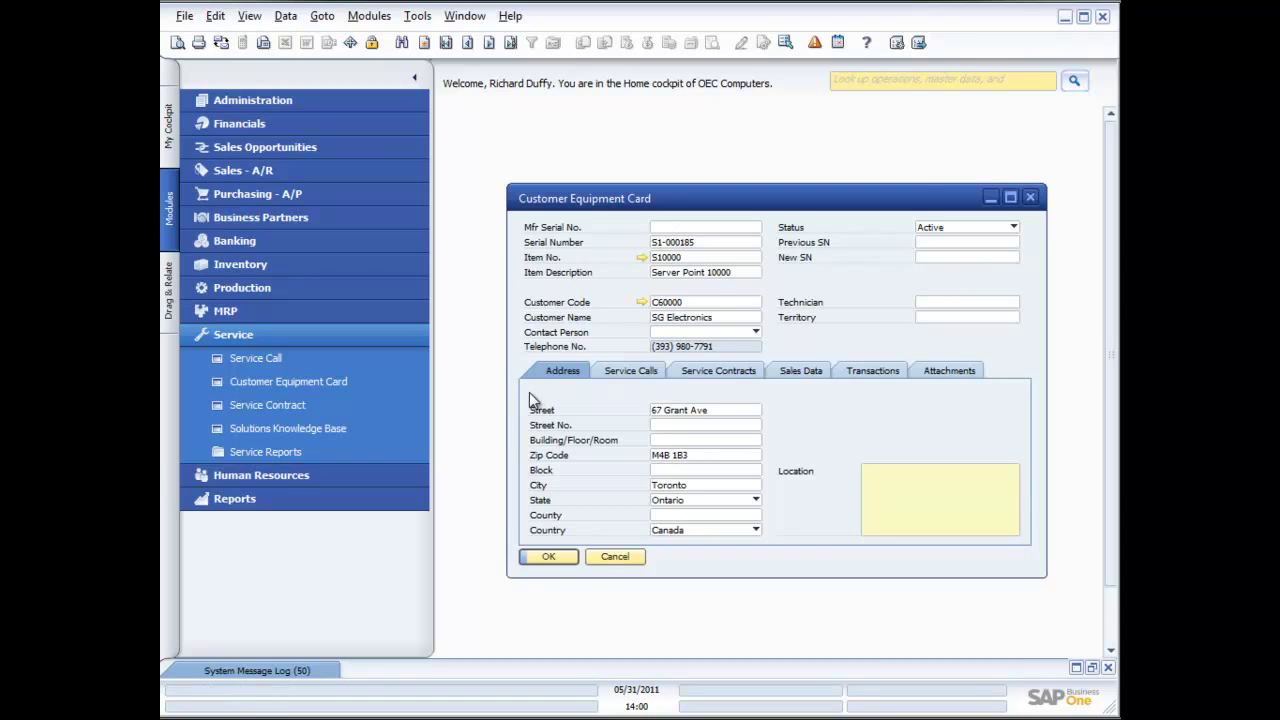
{"action": "left_click", "coordinate": [616, 556]}
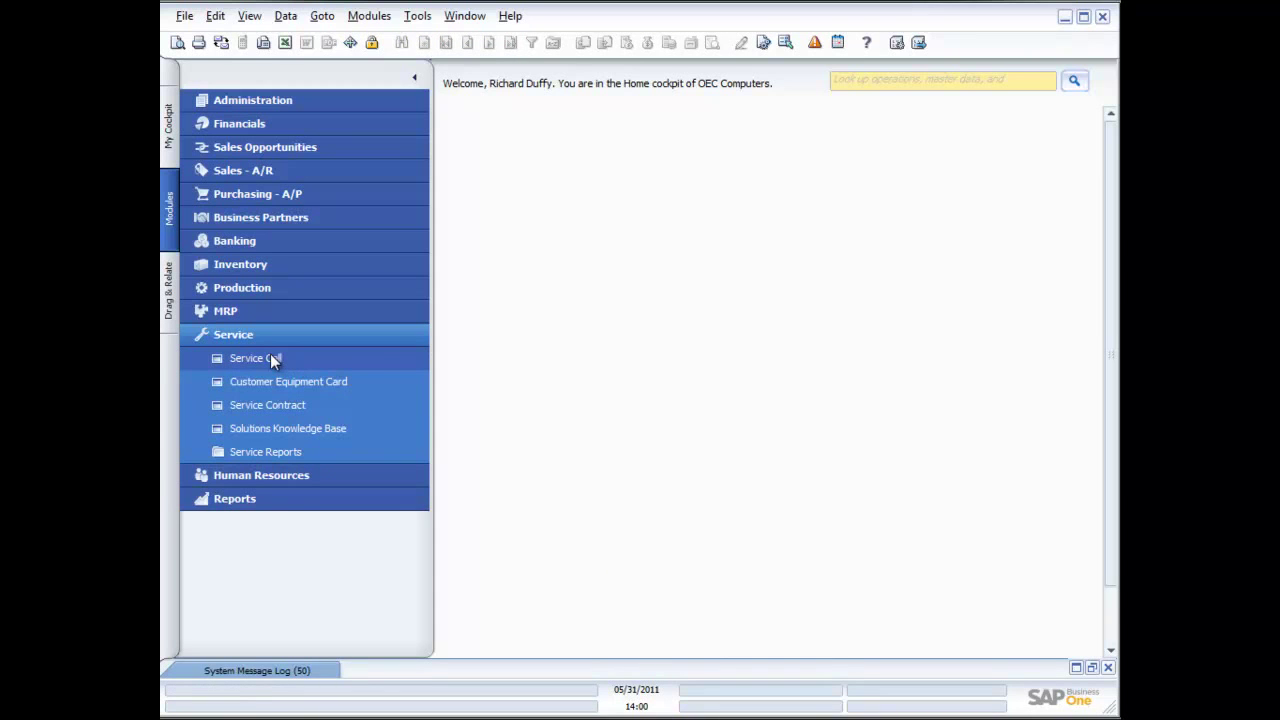
- Open the Service Contract form and display its last record
{"action": "left_click", "coordinate": [282, 406]}
{"action": "left_click_drag", "start_coordinate": [735, 338], "coordinate": [642, 214]}
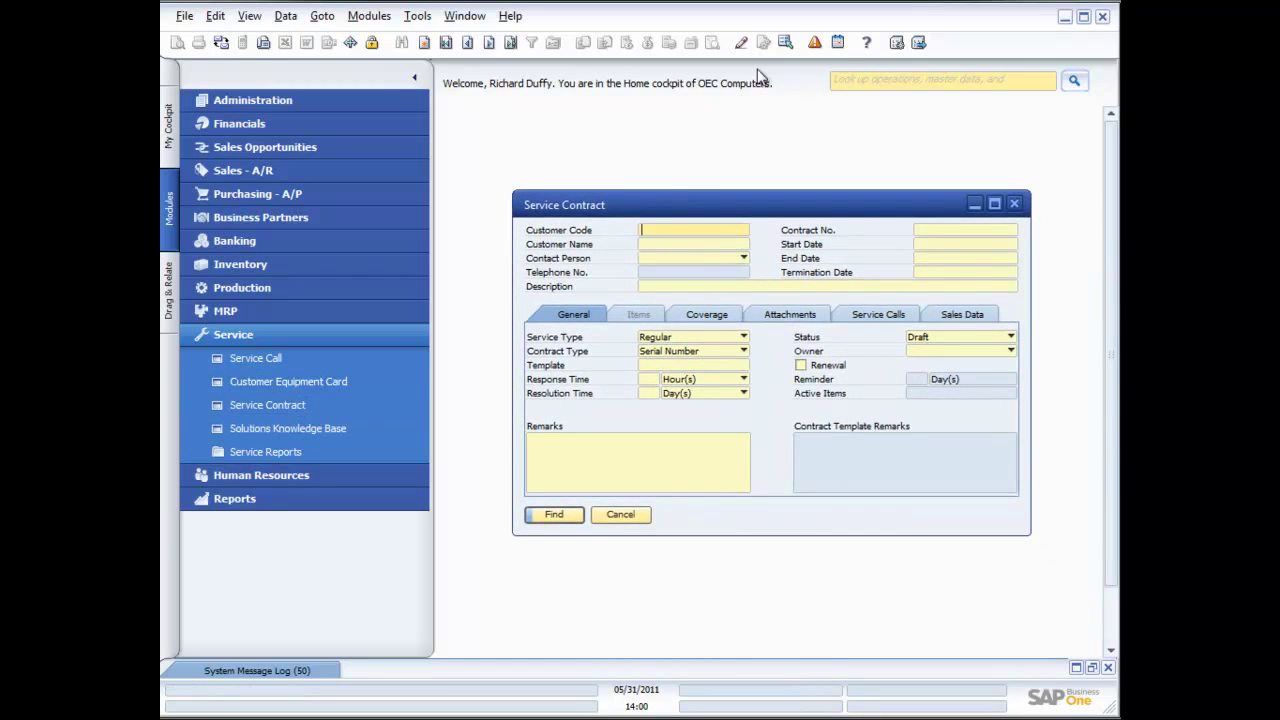
{"action": "left_click", "coordinate": [507, 46]}
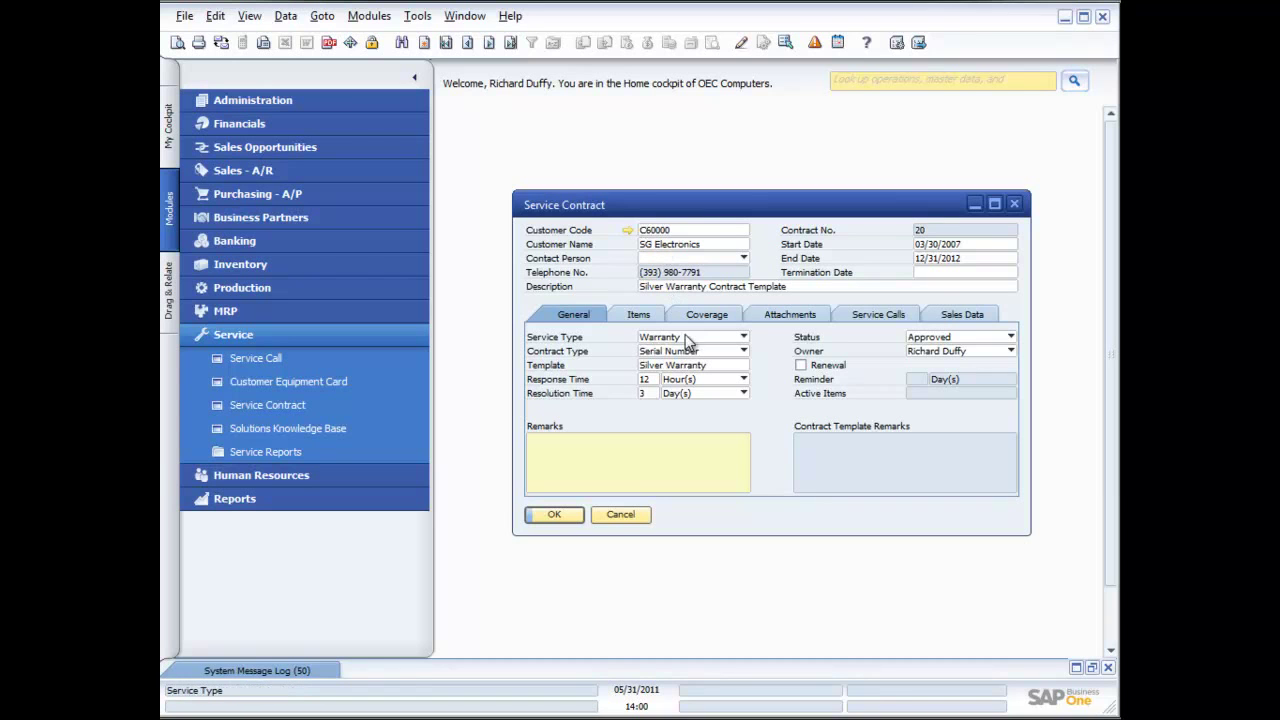
- Examine the contract's available service types, contract types and statuses as well as its template, keeping the current selections
{"action": "left_click", "coordinate": [743, 338]}
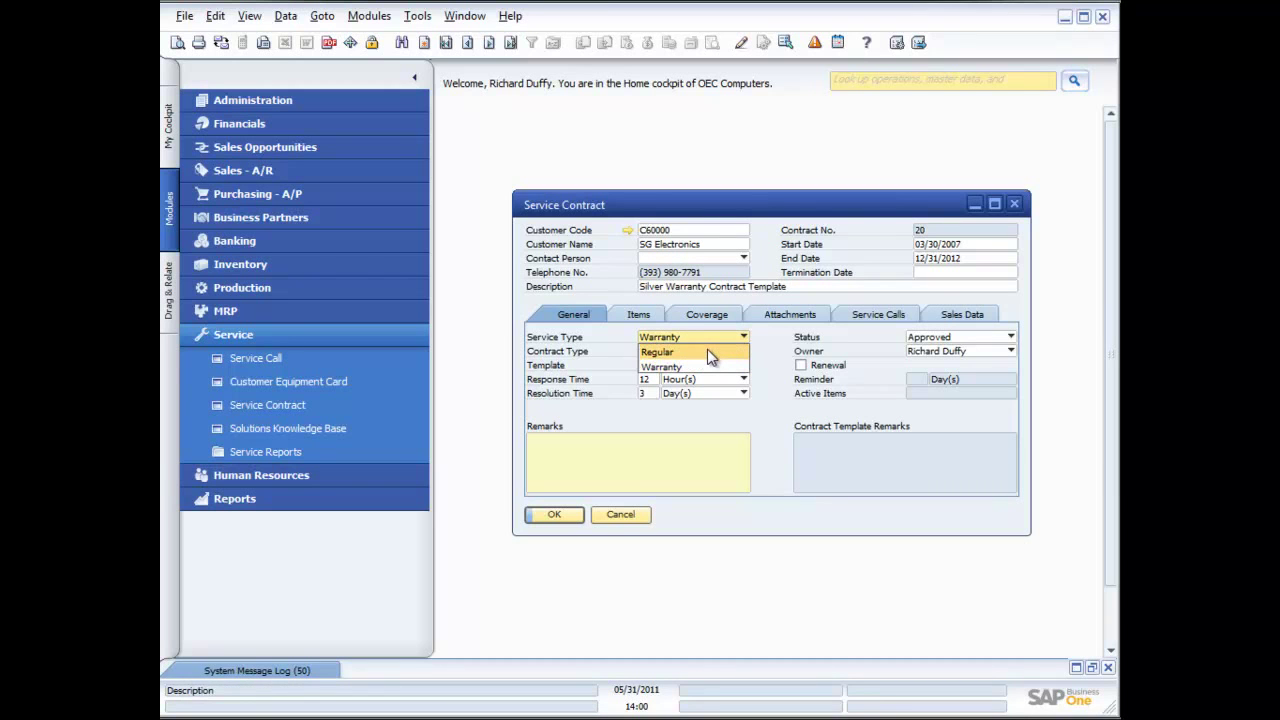
{"action": "left_click", "coordinate": [770, 351]}
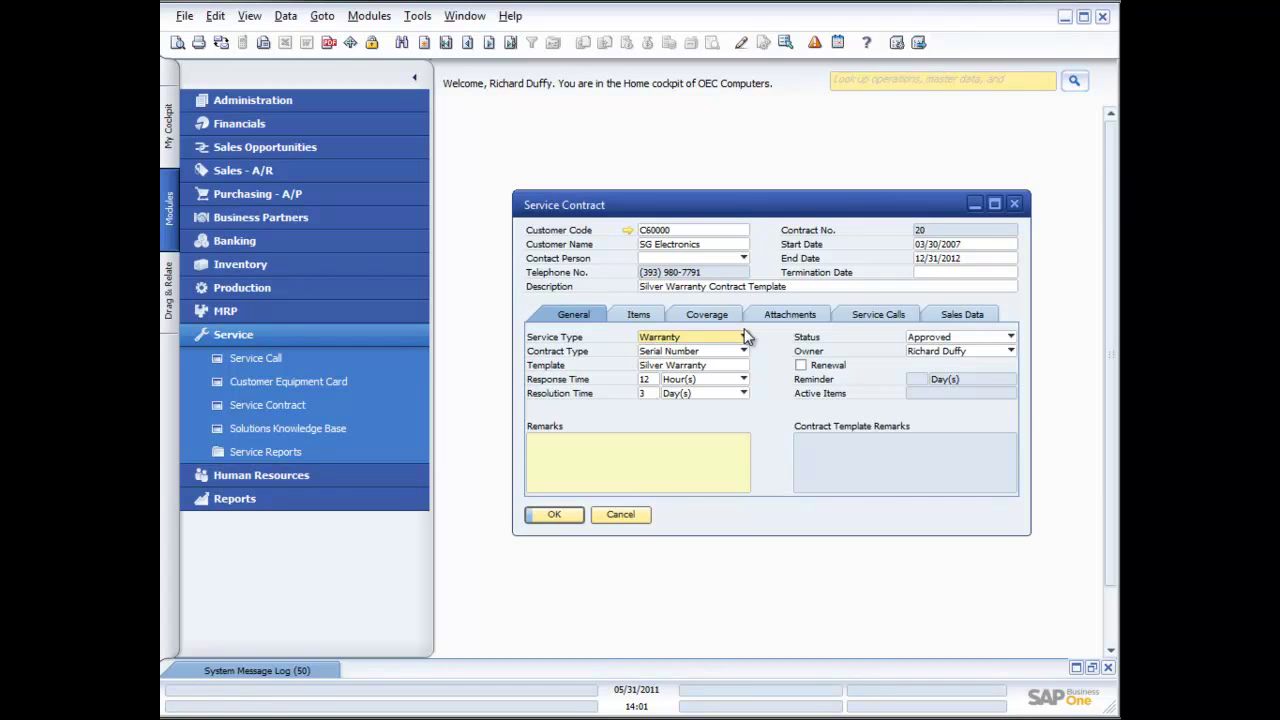
{"action": "left_click", "coordinate": [743, 353]}
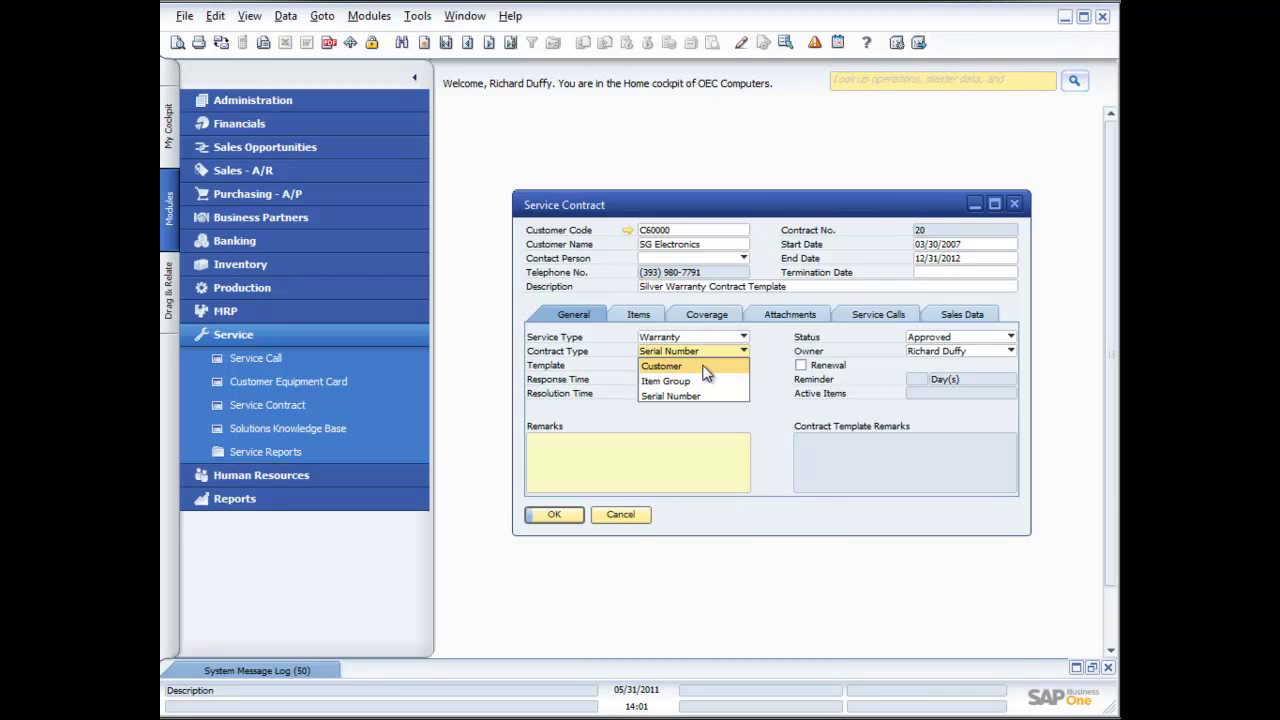
{"action": "left_click", "coordinate": [770, 376]}
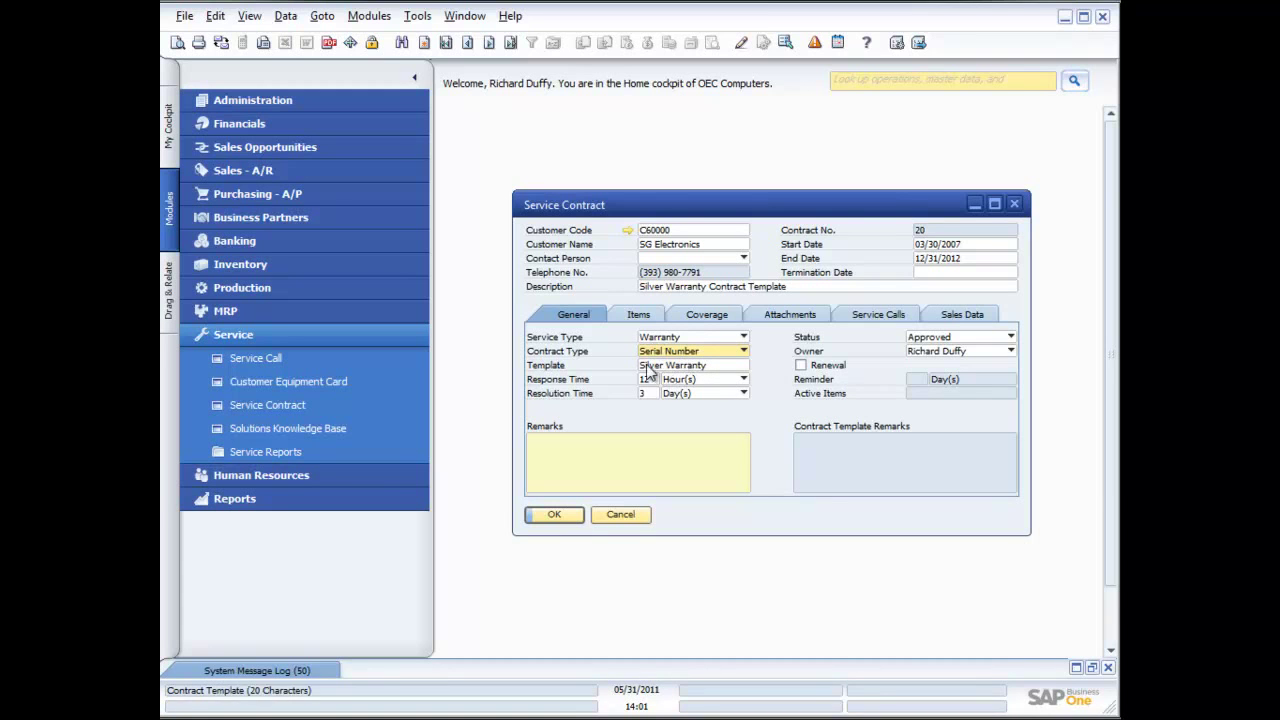
{"action": "left_click", "coordinate": [704, 366]}
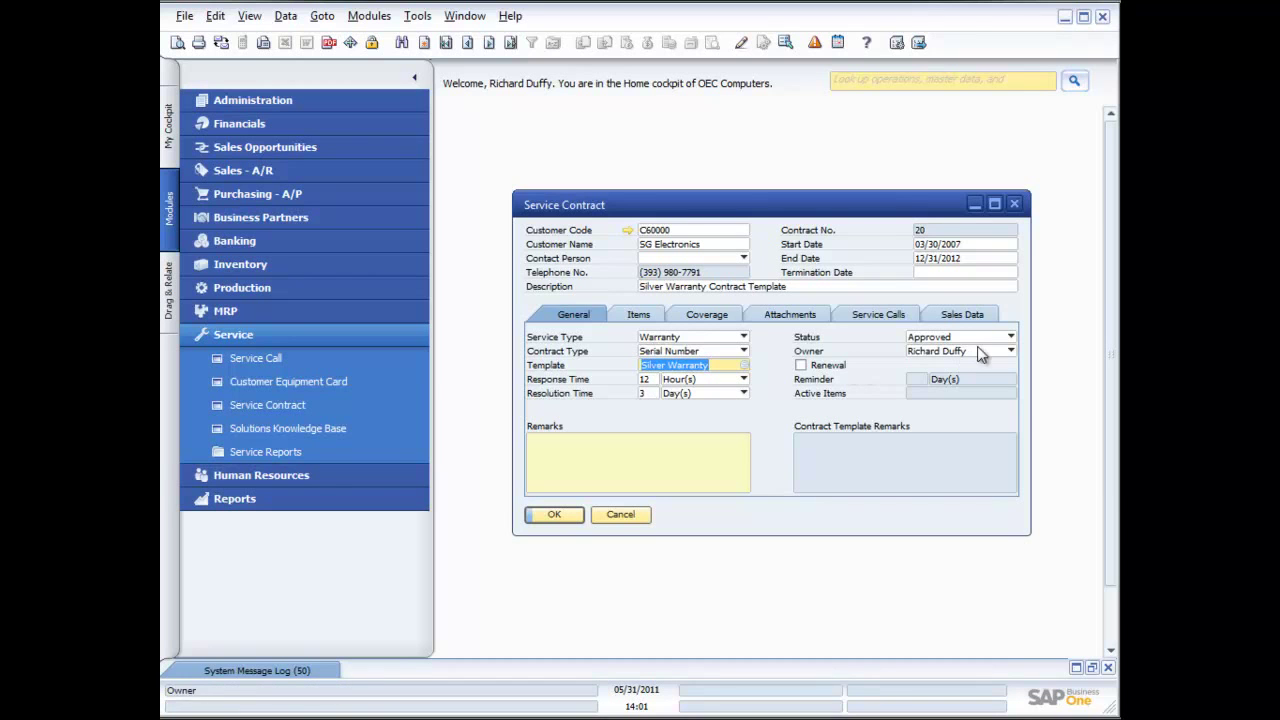
{"action": "left_click", "coordinate": [1009, 341]}
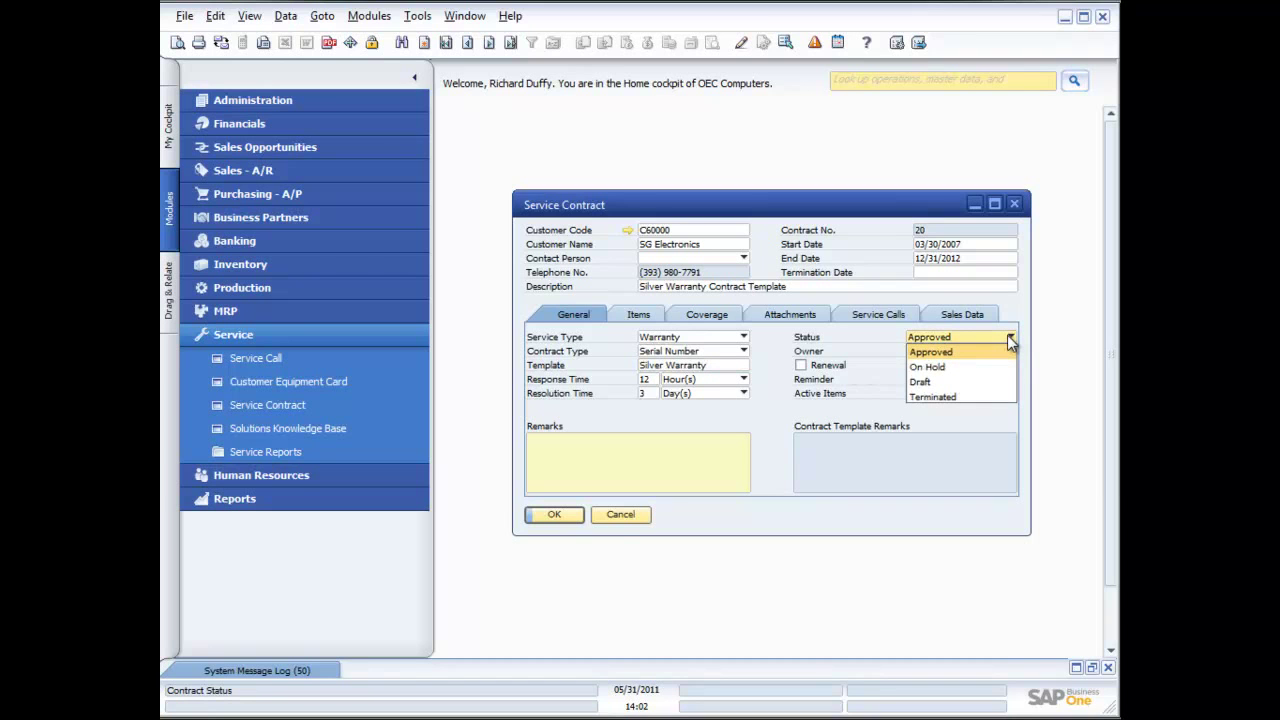
{"action": "left_click", "coordinate": [885, 343]}
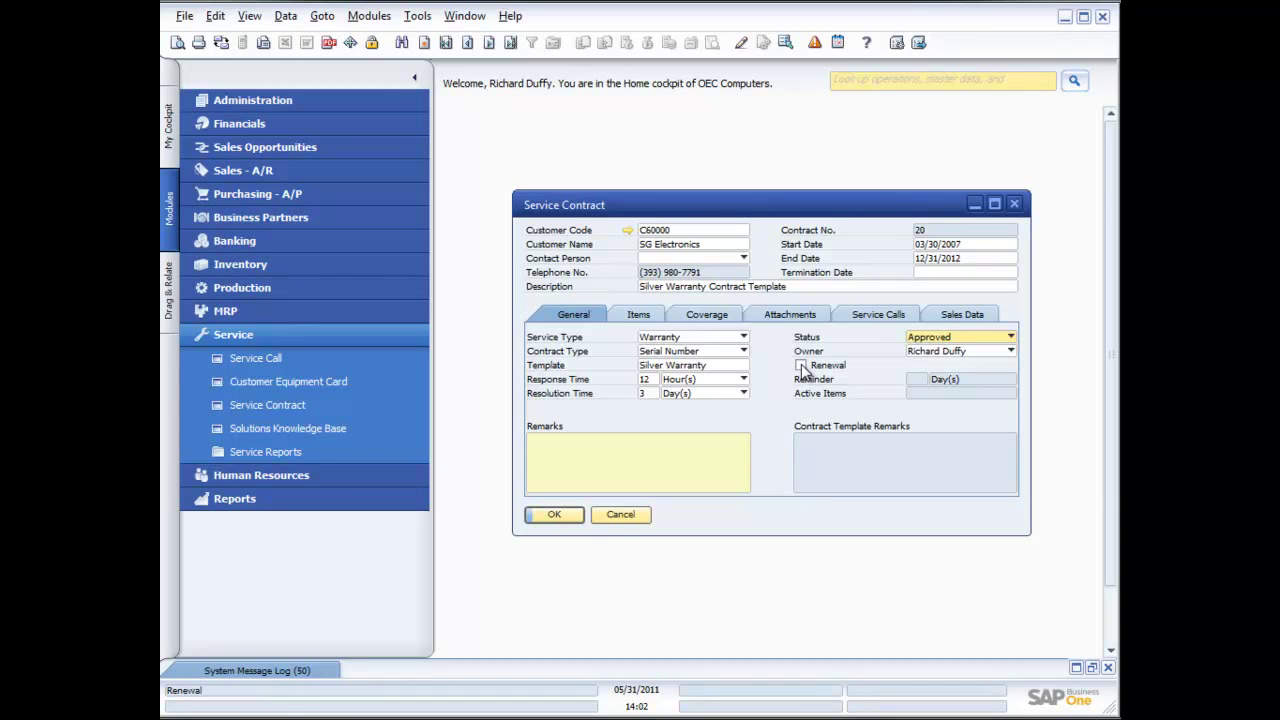
- Look through the list of items and serial numbers covered by the service contract
{"action": "left_click", "coordinate": [632, 312]}
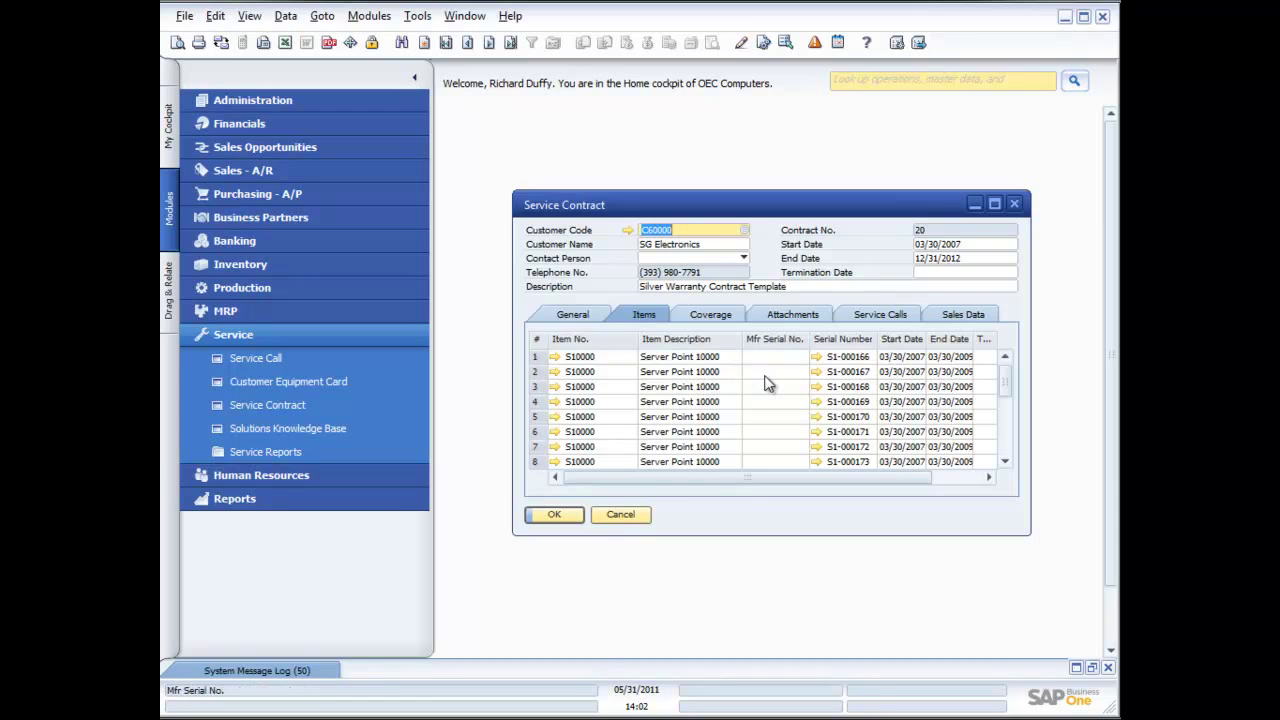
{"action": "scroll", "coordinate": [670, 363], "scroll_direction": "down", "scroll_amount": 4}
{"action": "scroll", "coordinate": [660, 363], "scroll_direction": "down", "scroll_amount": 8}
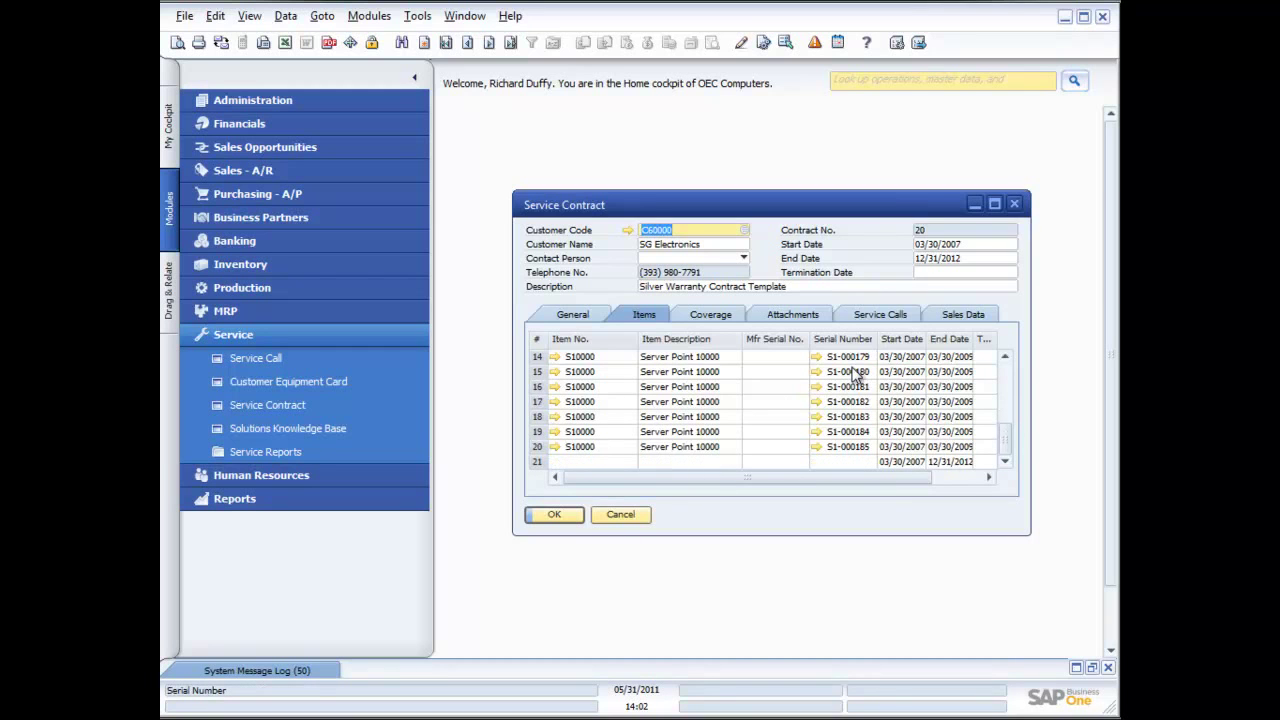
{"action": "scroll", "coordinate": [855, 372], "scroll_direction": "up", "scroll_amount": 4}
{"action": "scroll", "coordinate": [855, 372], "scroll_direction": "up", "scroll_amount": 3}
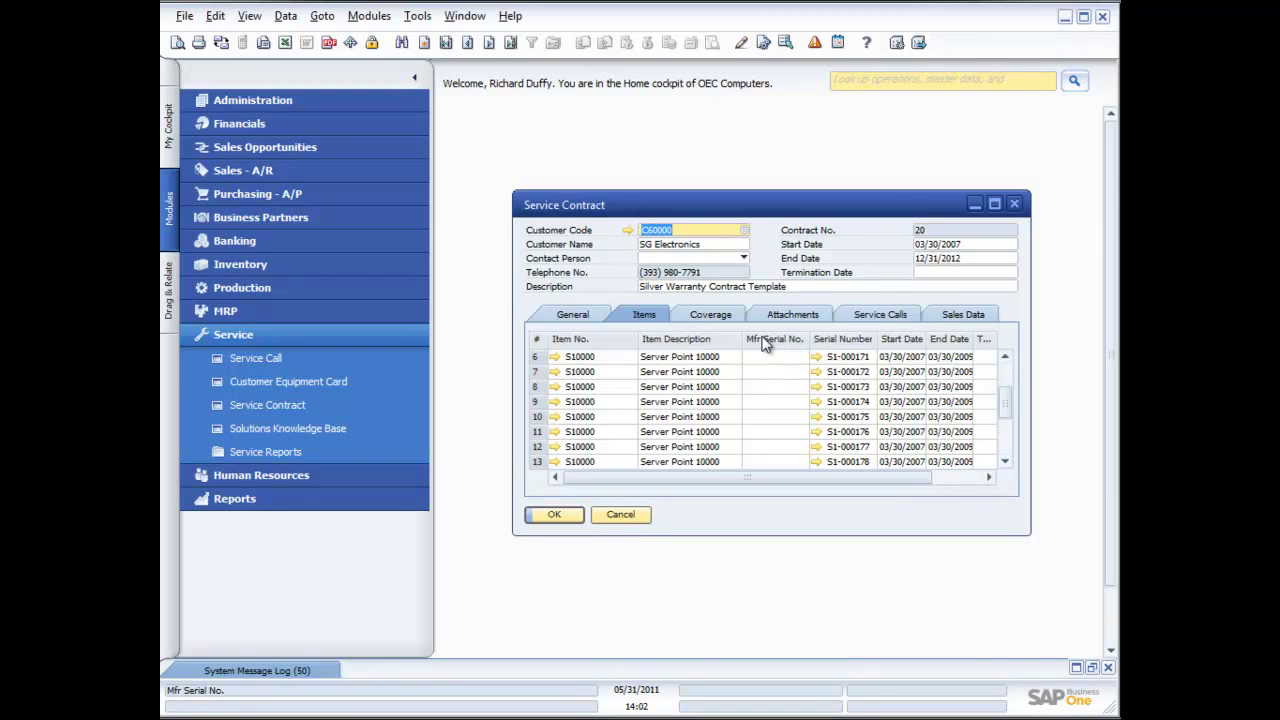
- Review the contract's coverage hours, attachments, service calls and recurring sales data, and close the contract
{"action": "left_click", "coordinate": [716, 316]}
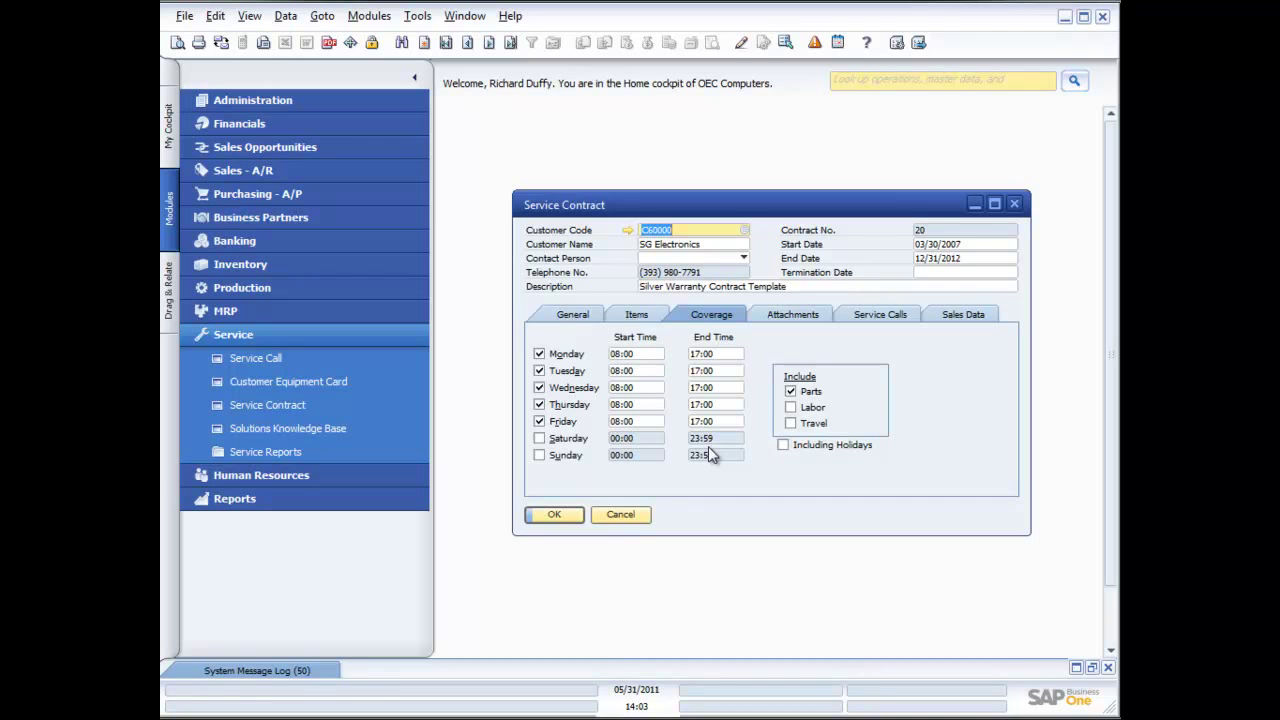
{"action": "left_click", "coordinate": [794, 318]}
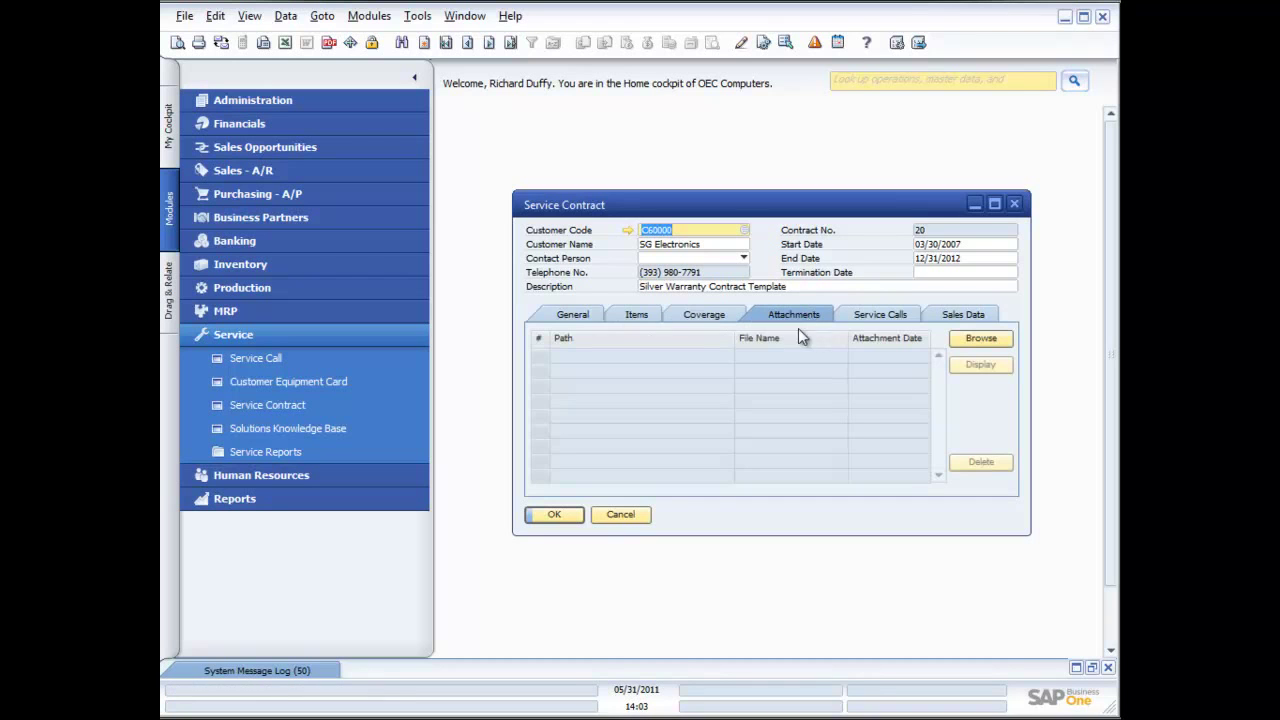
{"action": "left_click", "coordinate": [869, 318]}
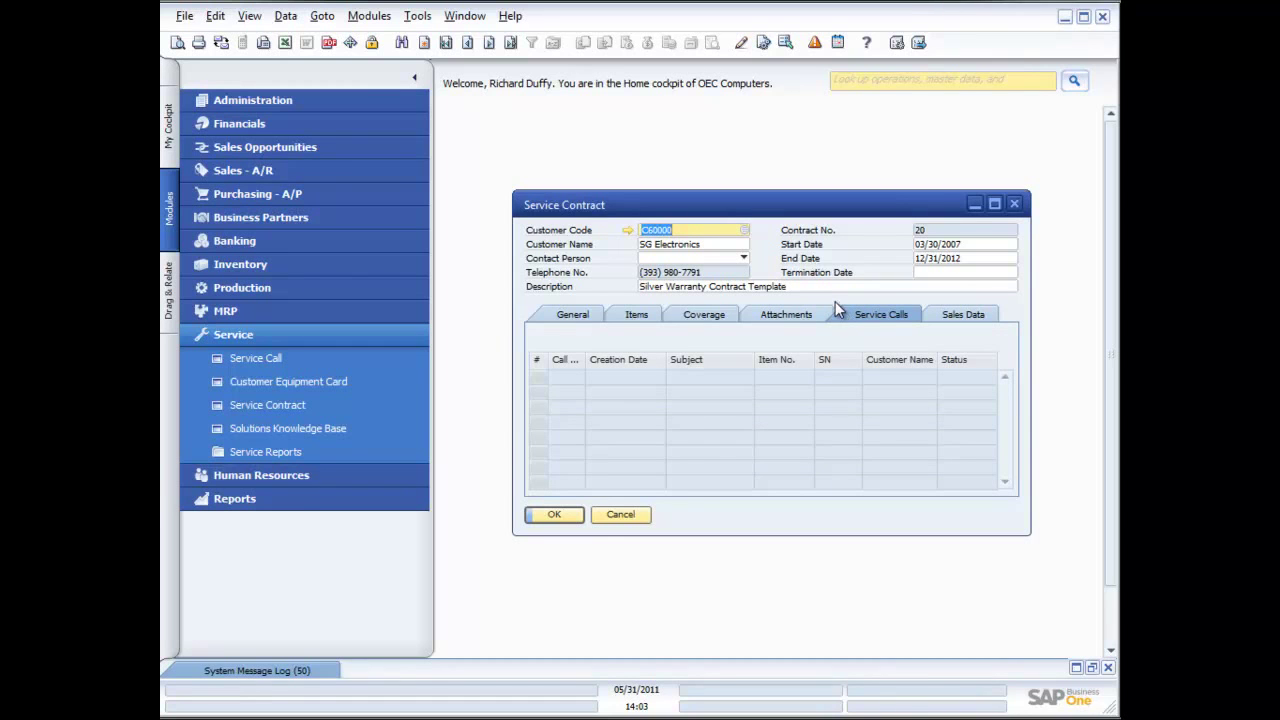
{"action": "left_click", "coordinate": [955, 320]}
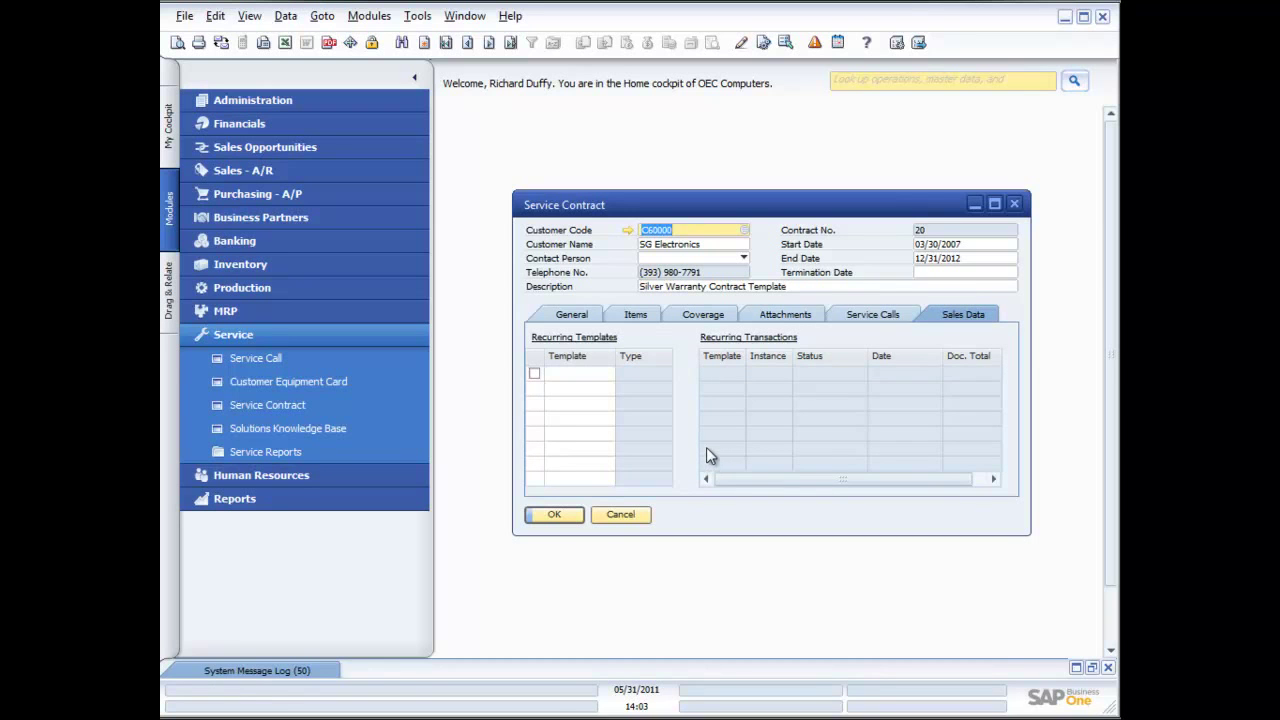
{"action": "left_click", "coordinate": [620, 514]}
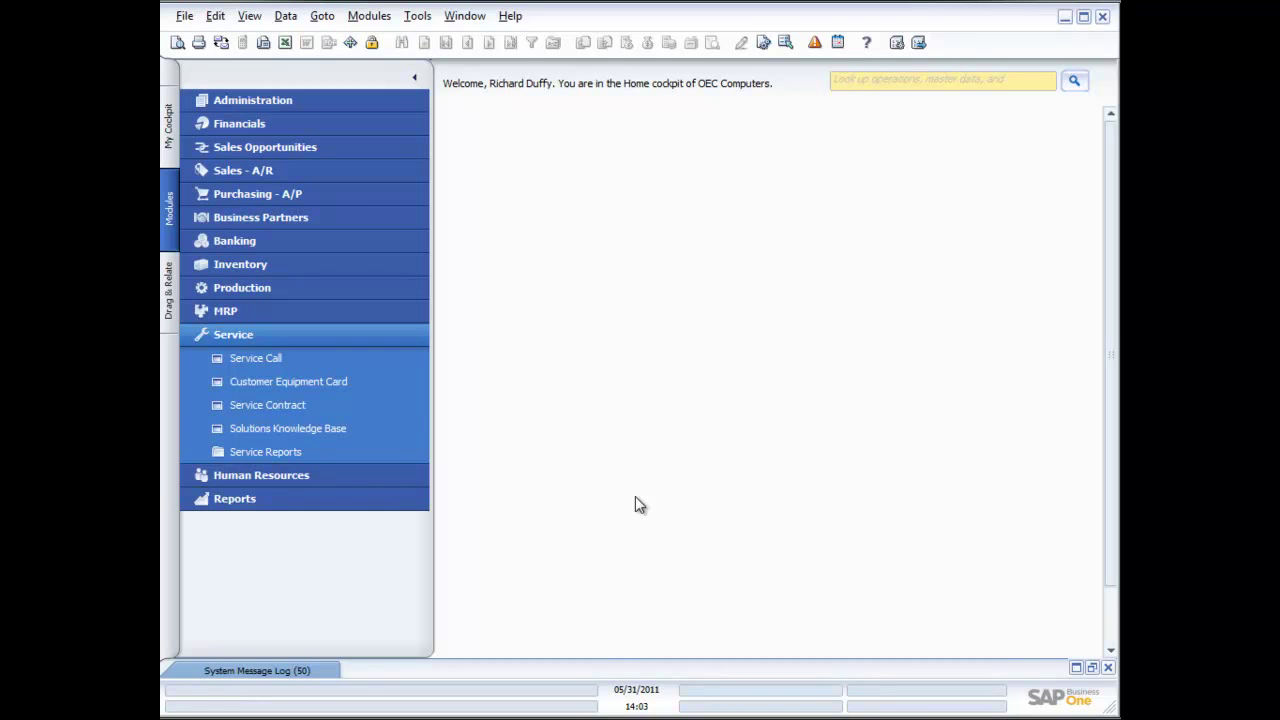
- Start a new service call and choose Earthshaker Corporation as the customer
{"action": "left_click", "coordinate": [250, 360]}
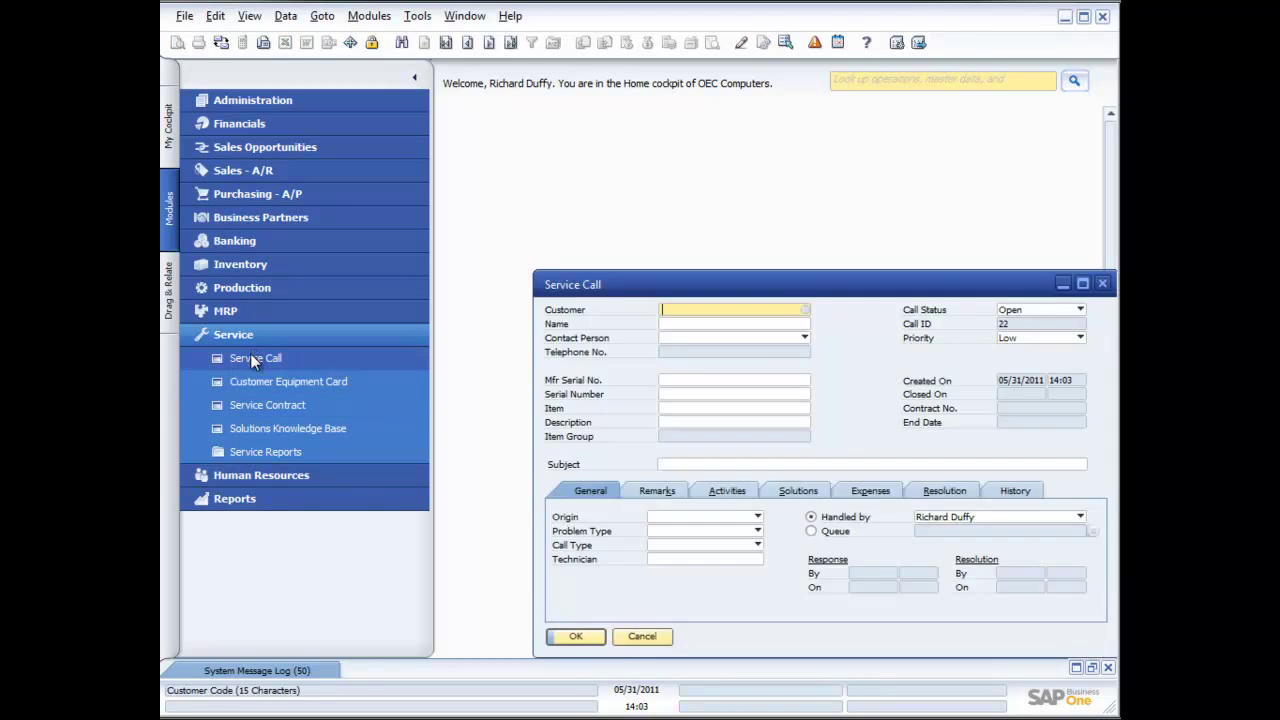
{"action": "left_click_drag", "start_coordinate": [683, 278], "coordinate": [619, 163]}
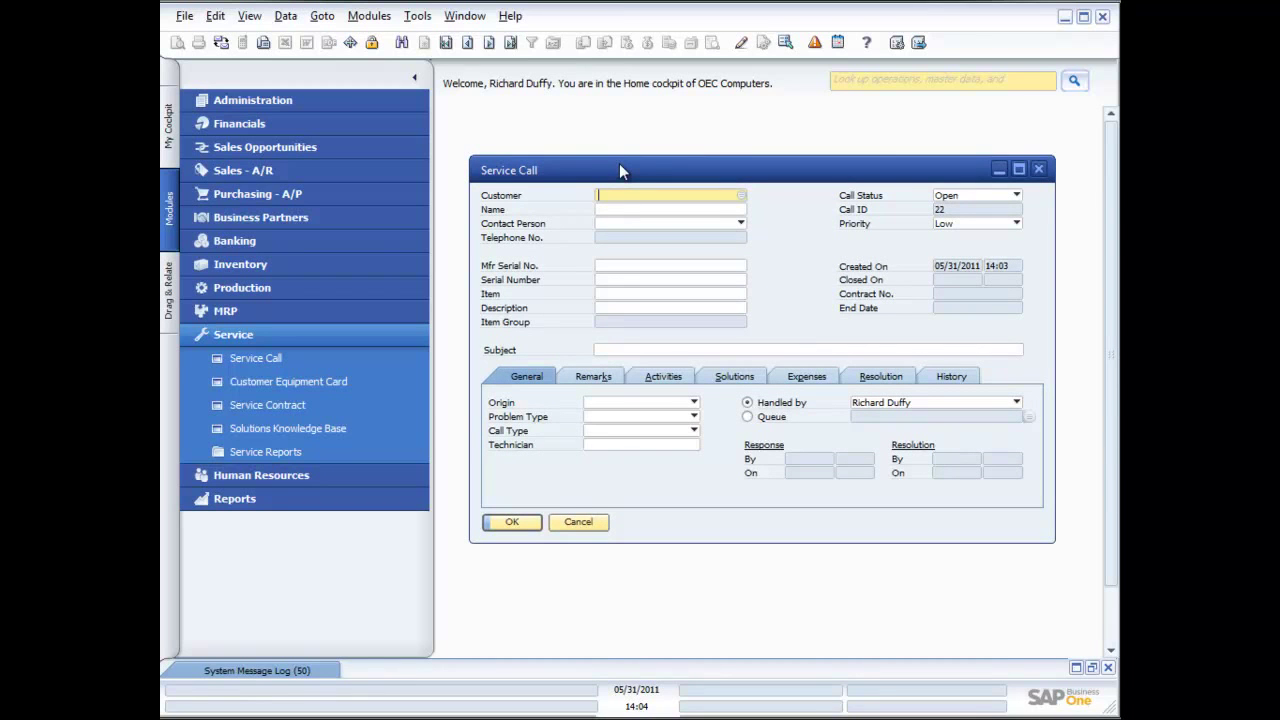
{"action": "left_click", "coordinate": [741, 194]}
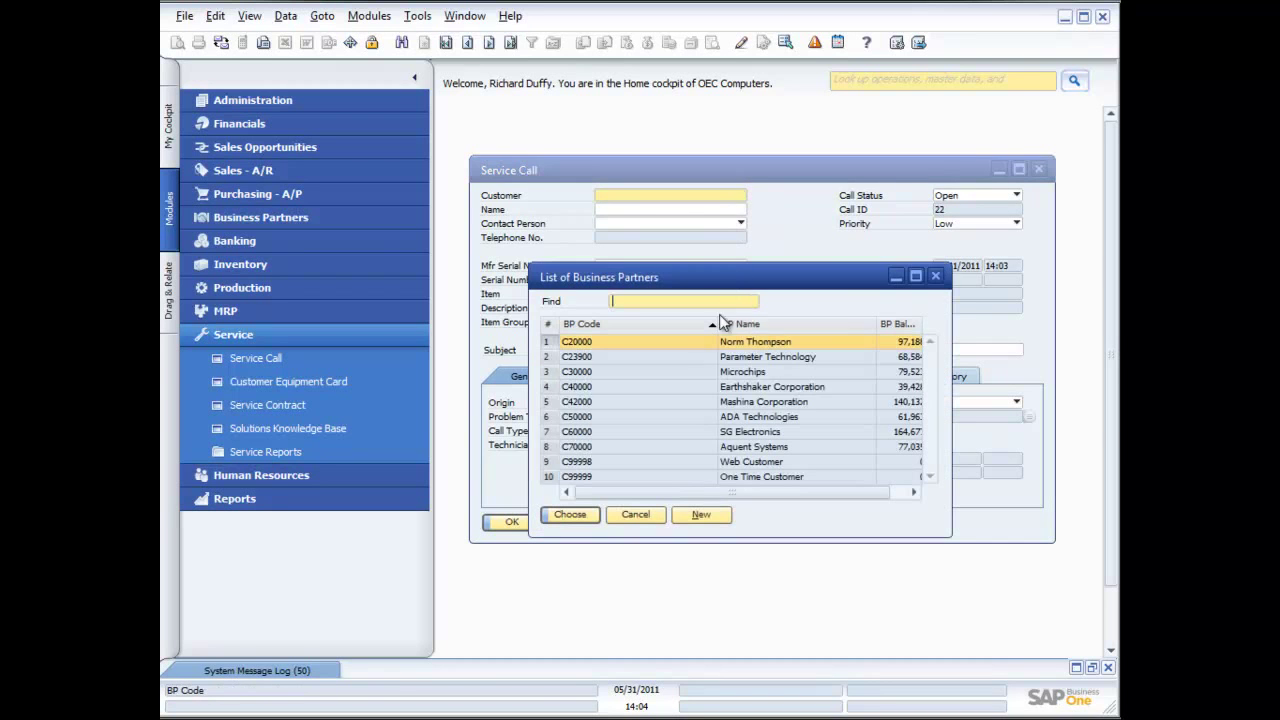
{"action": "double_click", "coordinate": [723, 386]}
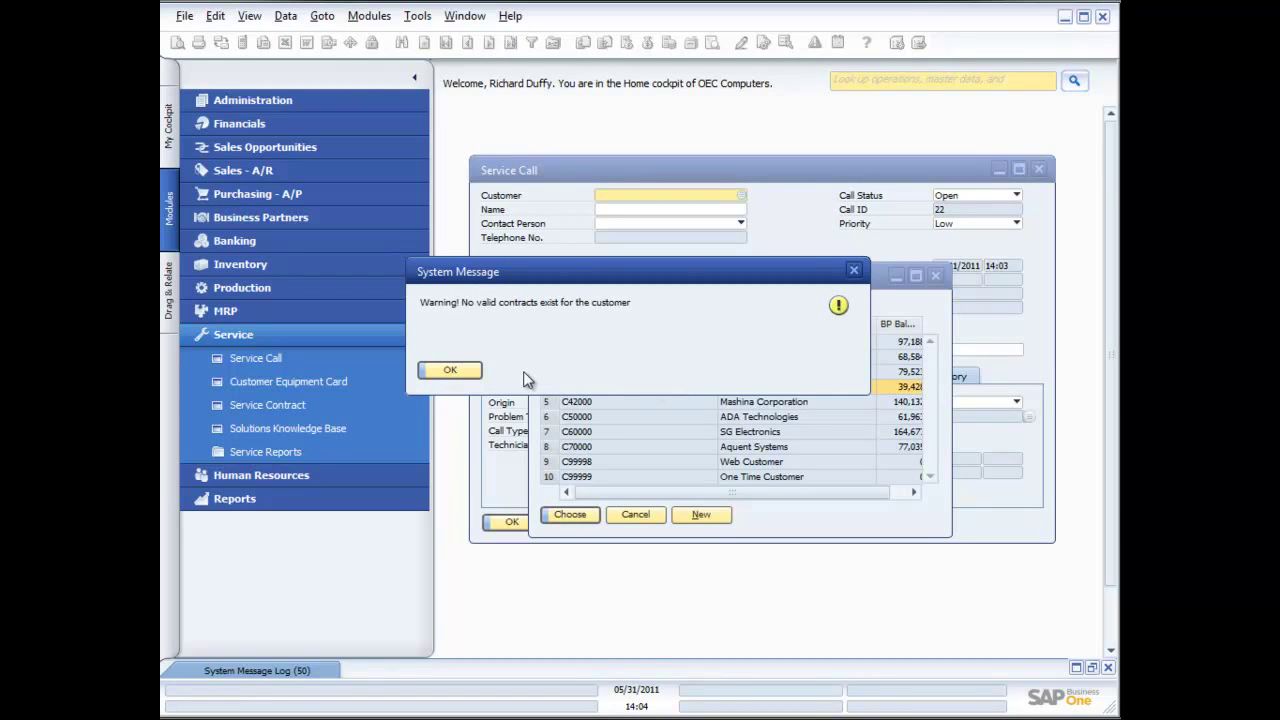
{"action": "left_click", "coordinate": [452, 371]}
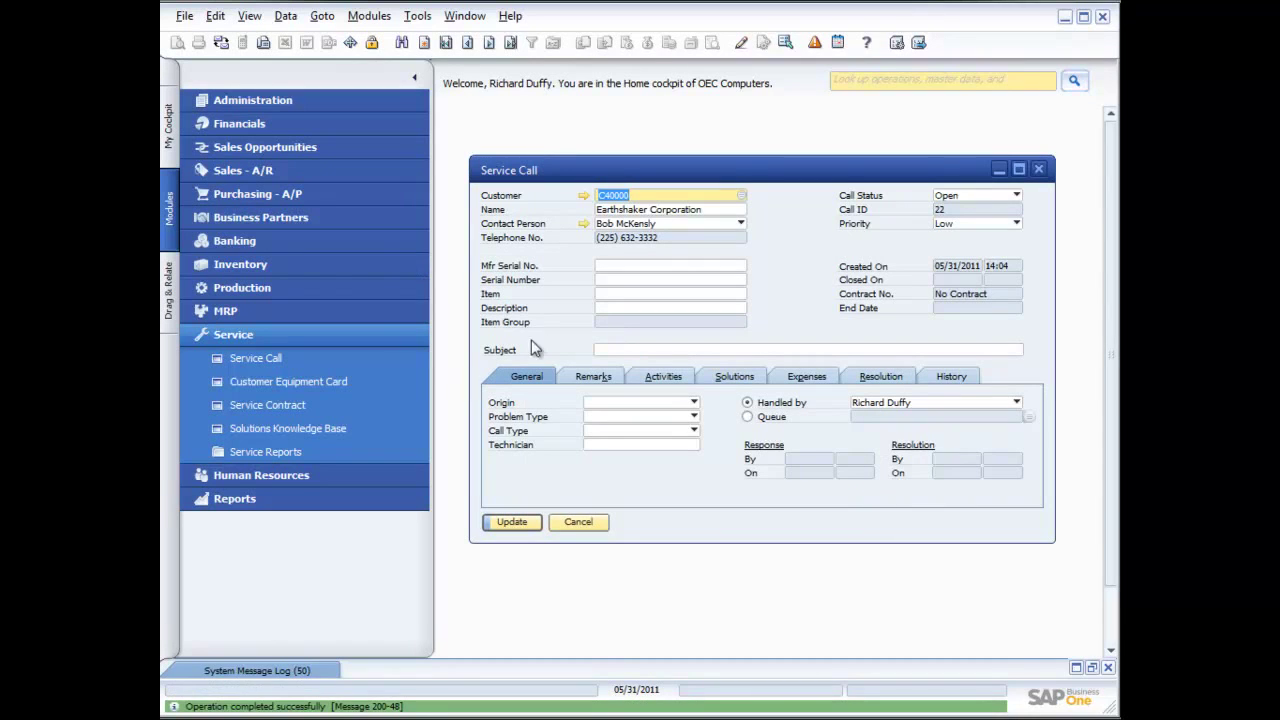
- Look through the customer equipment cards available for the service call's serial number, without choosing one
{"action": "left_click", "coordinate": [620, 280]}
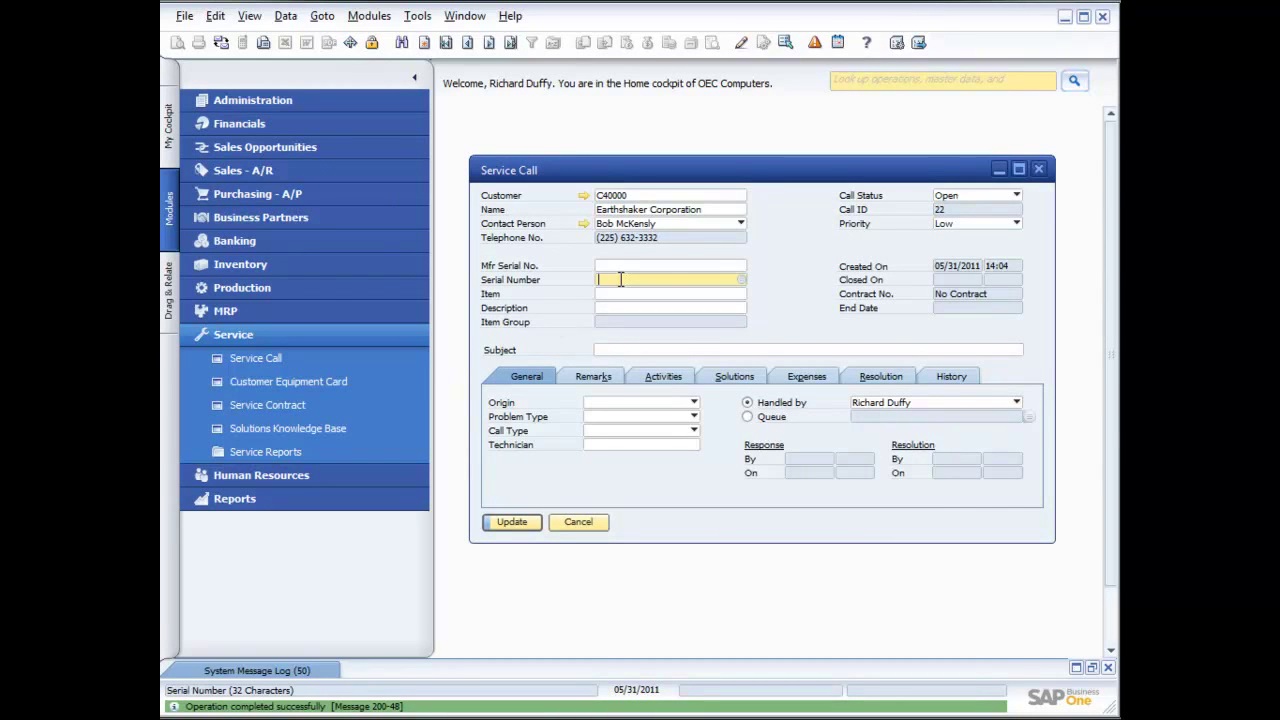
{"action": "left_click", "coordinate": [740, 280]}
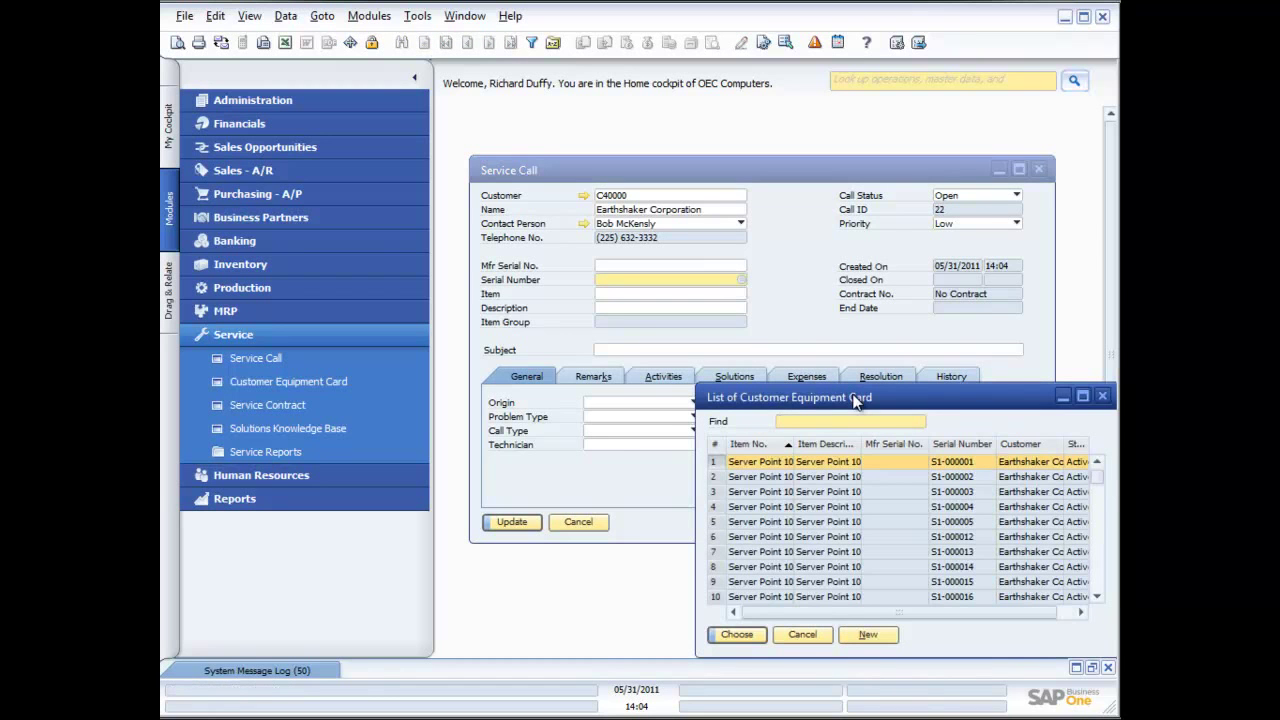
{"action": "left_click_drag", "start_coordinate": [855, 400], "coordinate": [730, 345]}
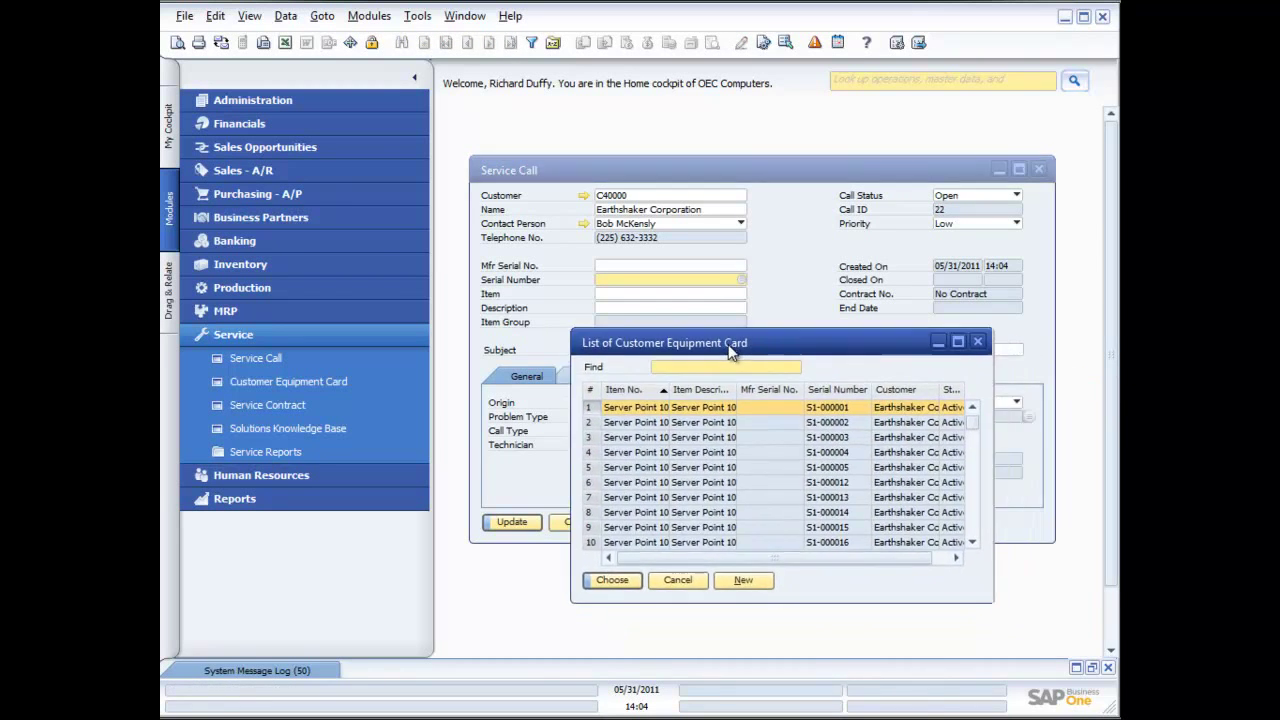
{"action": "scroll", "coordinate": [760, 446], "scroll_direction": "down", "scroll_amount": 6}
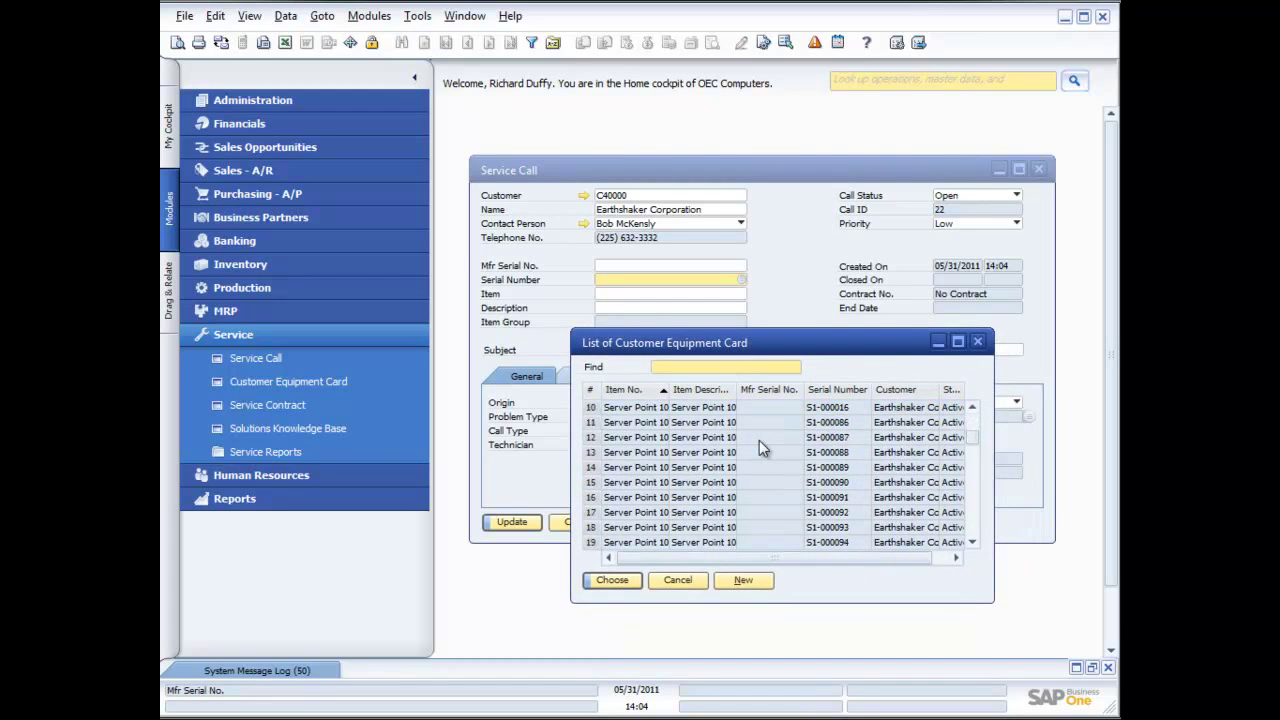
{"action": "scroll", "coordinate": [760, 447], "scroll_direction": "down", "scroll_amount": 9}
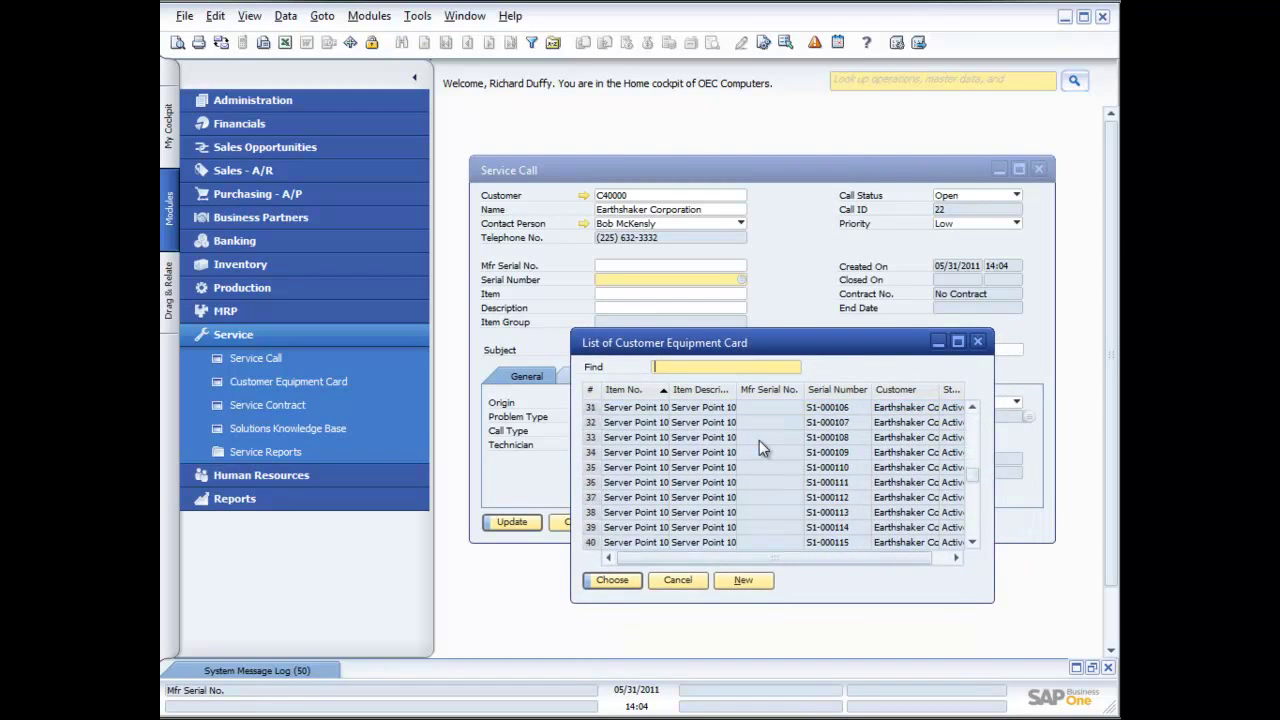
{"action": "scroll", "coordinate": [760, 447], "scroll_direction": "down", "scroll_amount": 5}
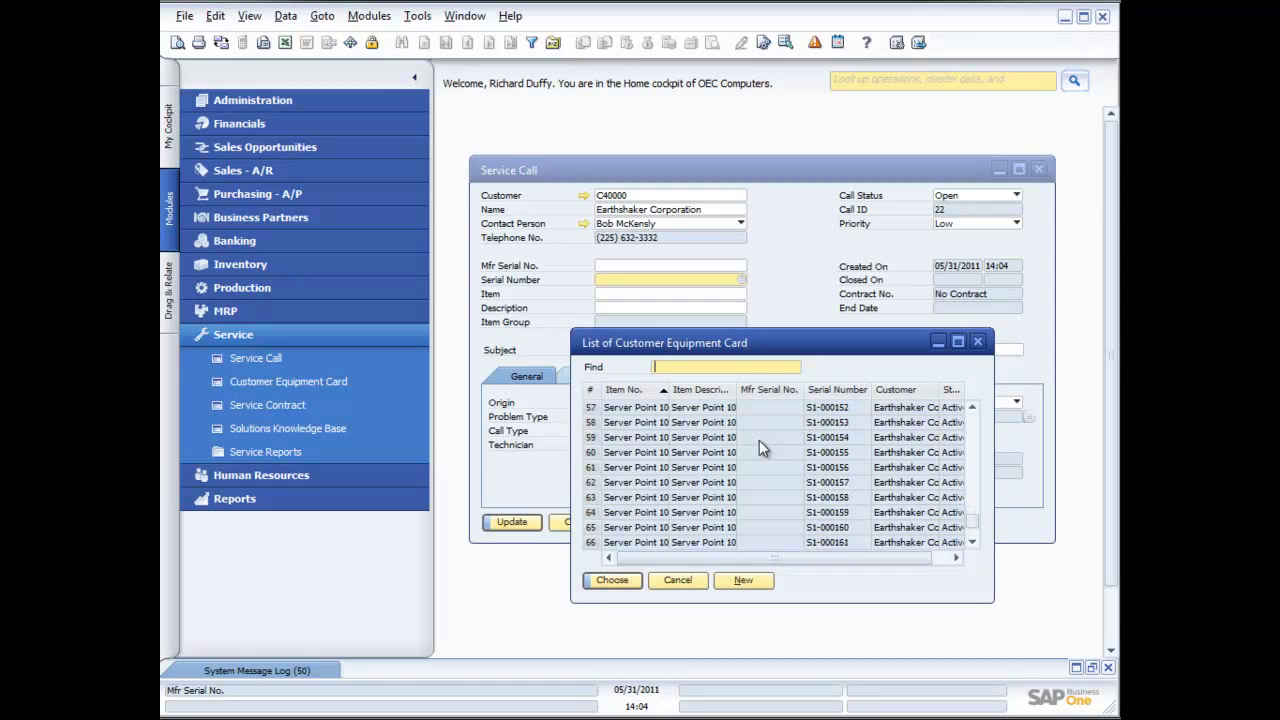
{"action": "left_click", "coordinate": [679, 581]}
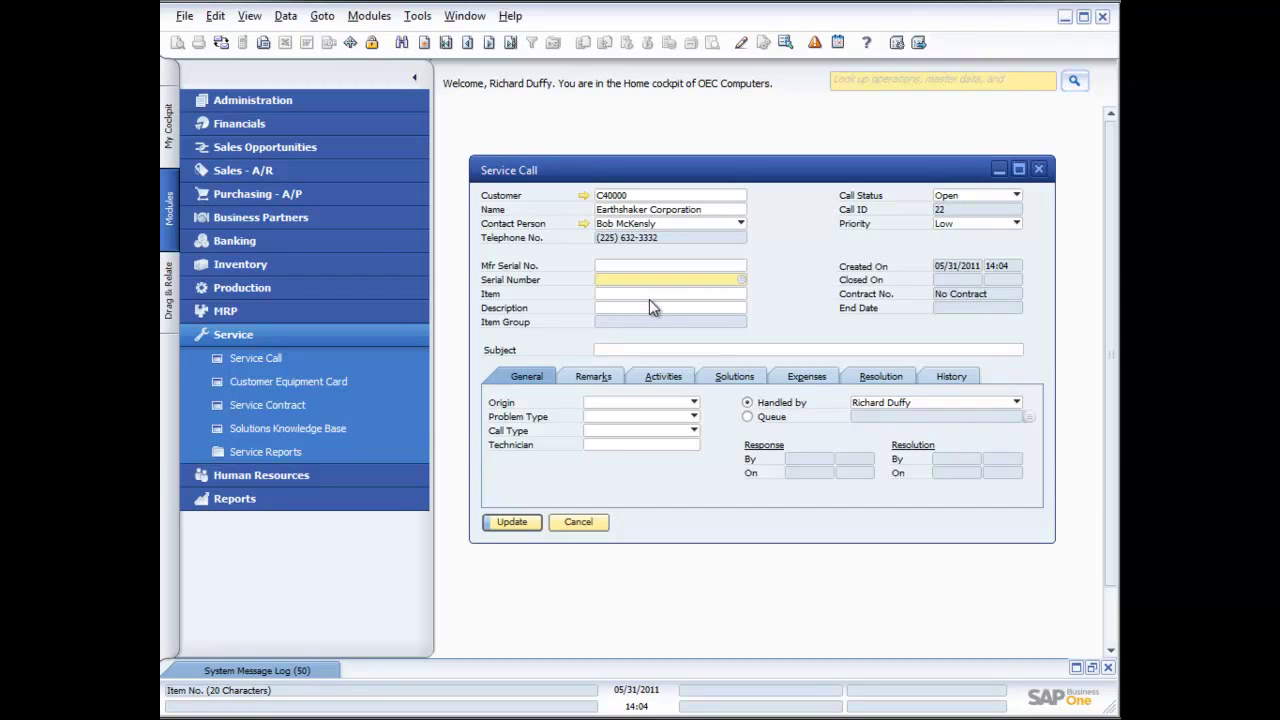
- Enter the subject "Call regarding poor customer service" and define Facebook, described as "Facebook Page", as the call's new origin
{"action": "left_click", "coordinate": [625, 349]}
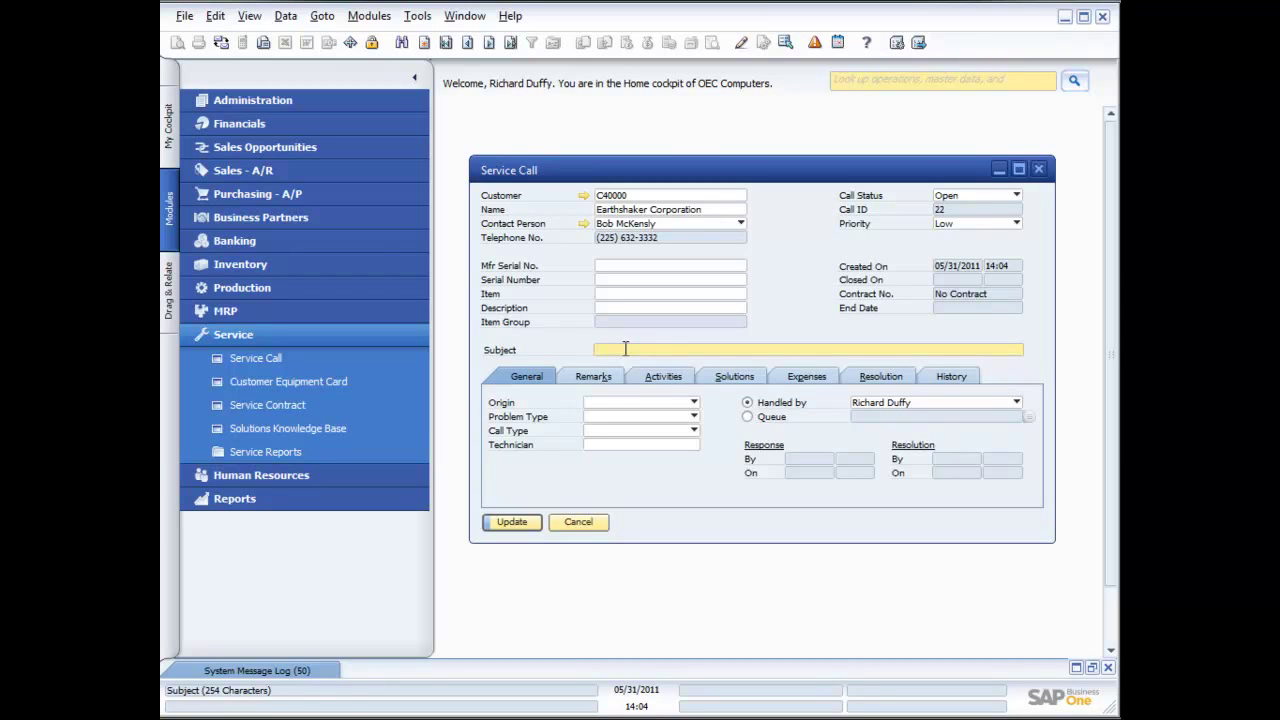
{"action": "type", "text": "Call regarding poor customer service"}
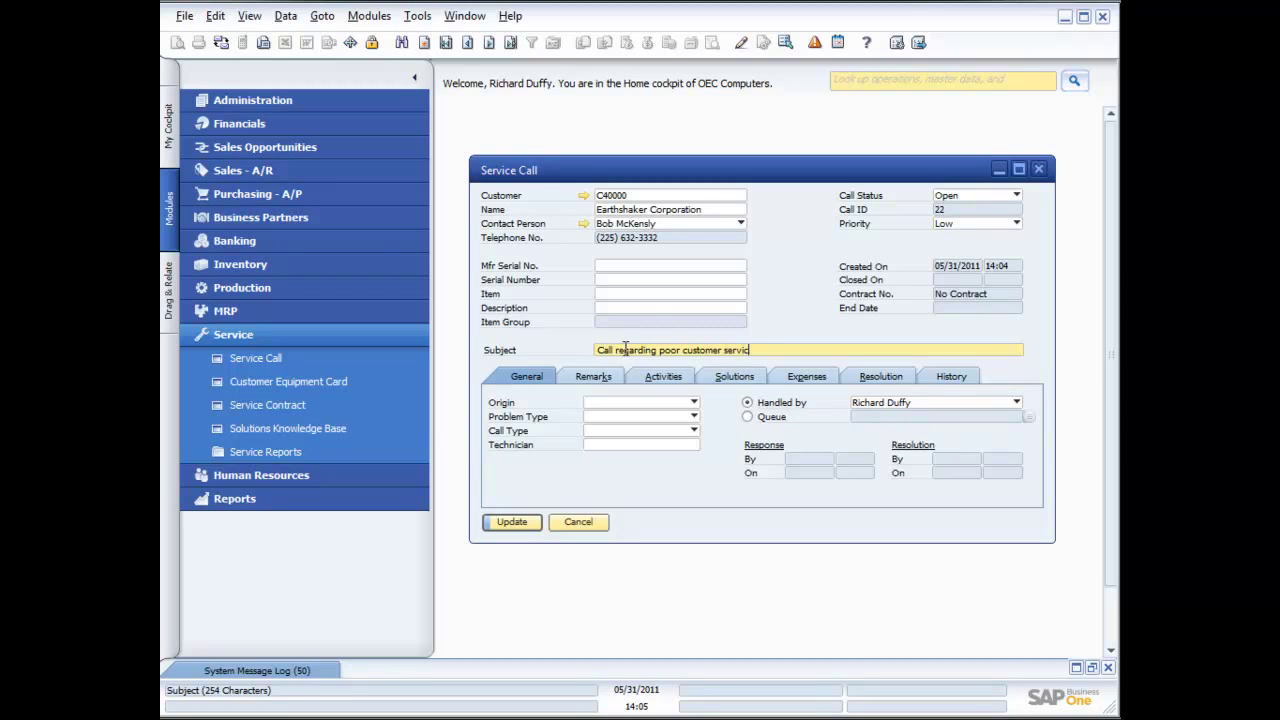
{"action": "left_click", "coordinate": [645, 404]}
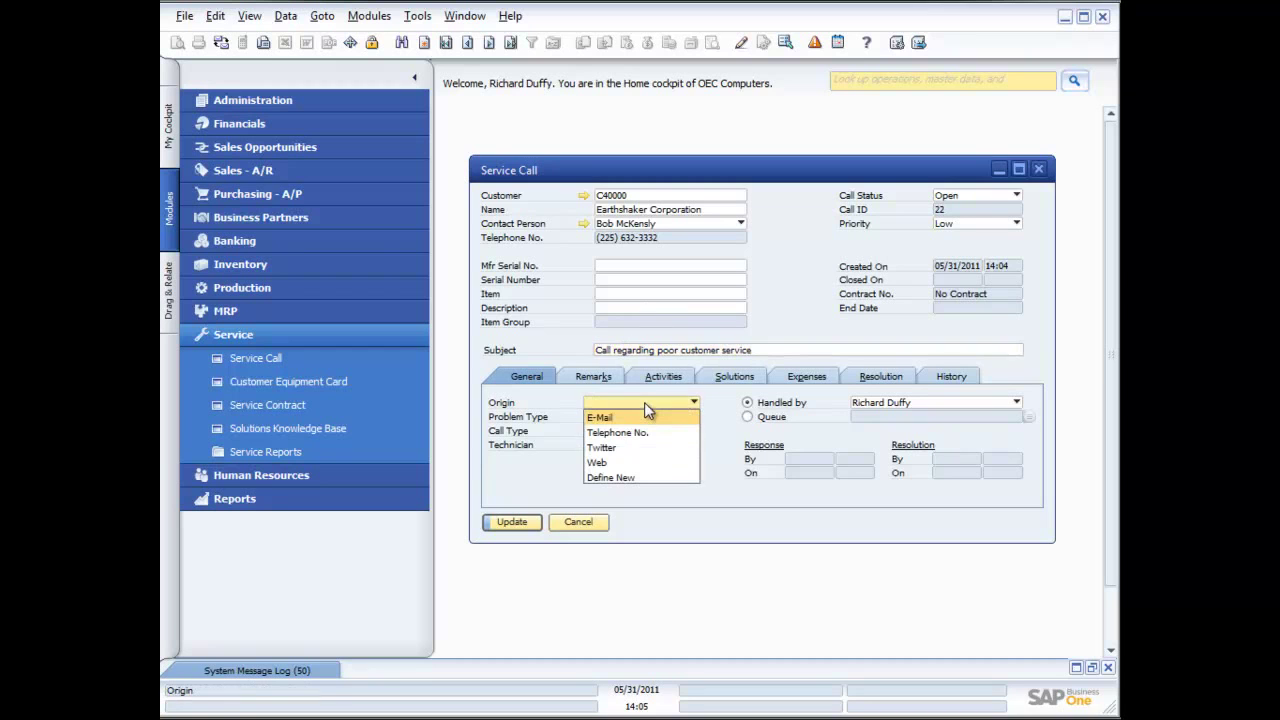
{"action": "left_click", "coordinate": [617, 476]}
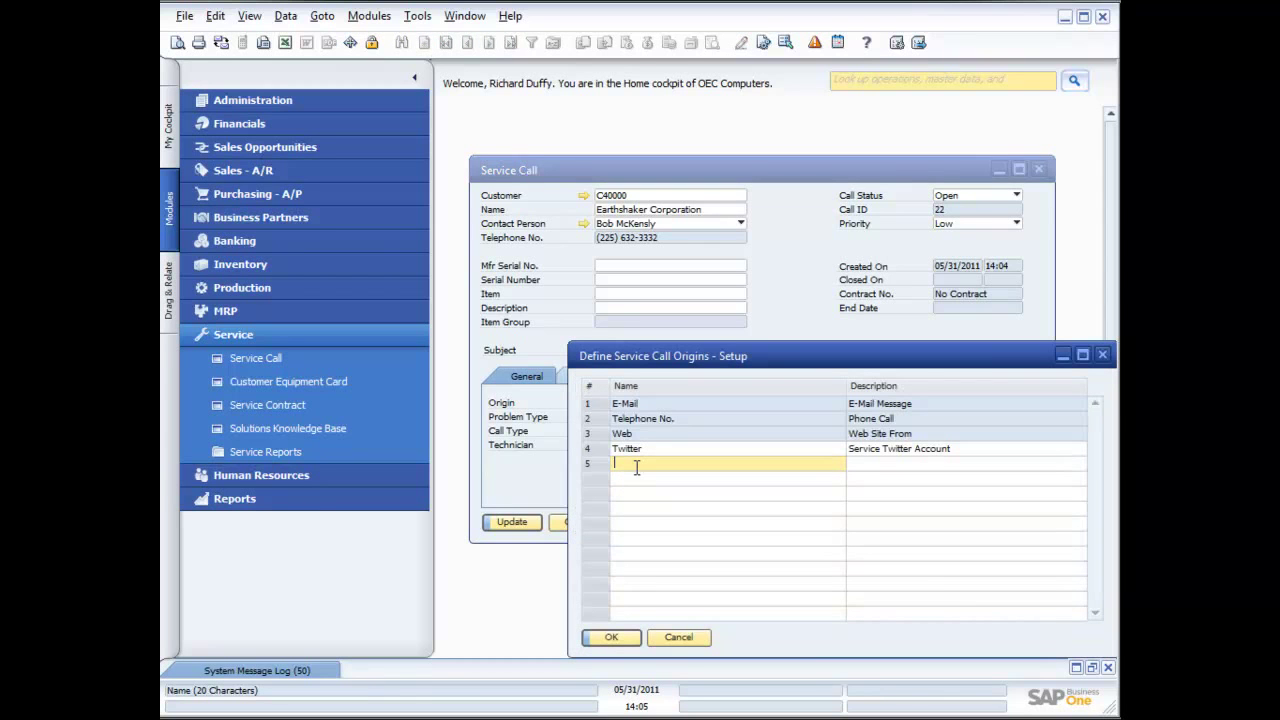
{"action": "type", "text": "Facebook"}
{"action": "key", "text": "Tab"}
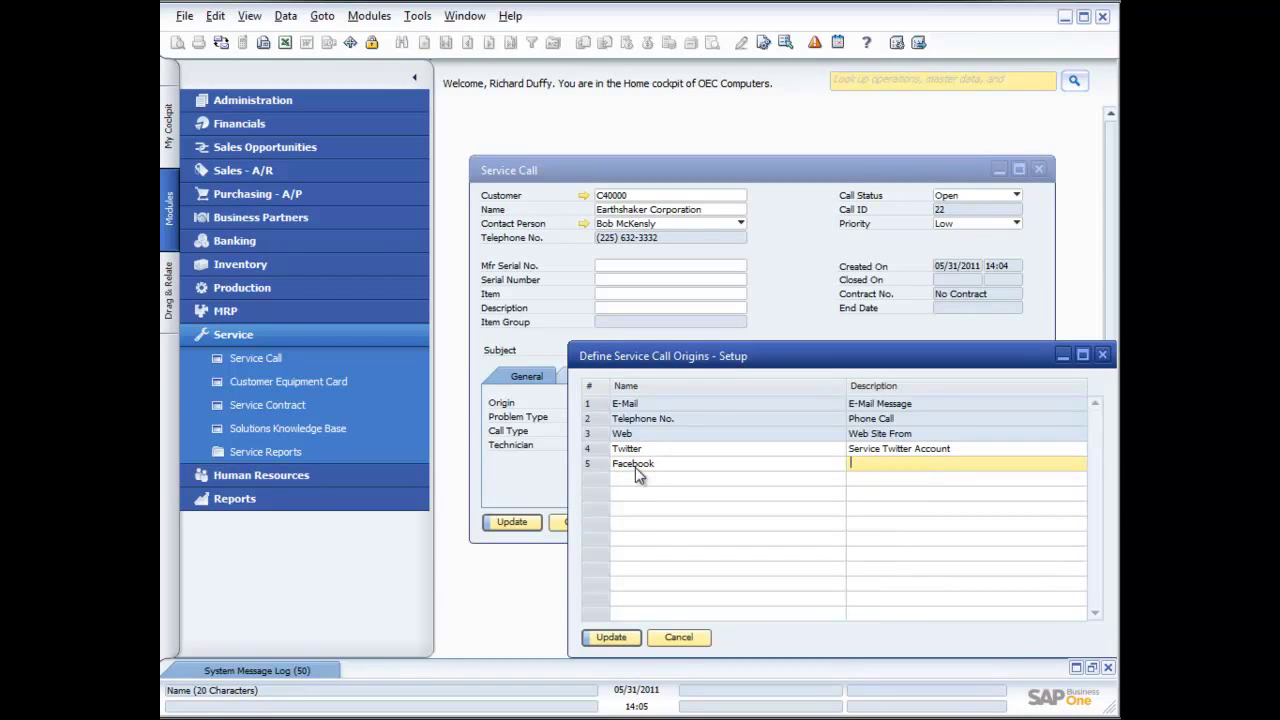
{"action": "type", "text": "Facebook Page"}
{"action": "left_click", "coordinate": [616, 636]}
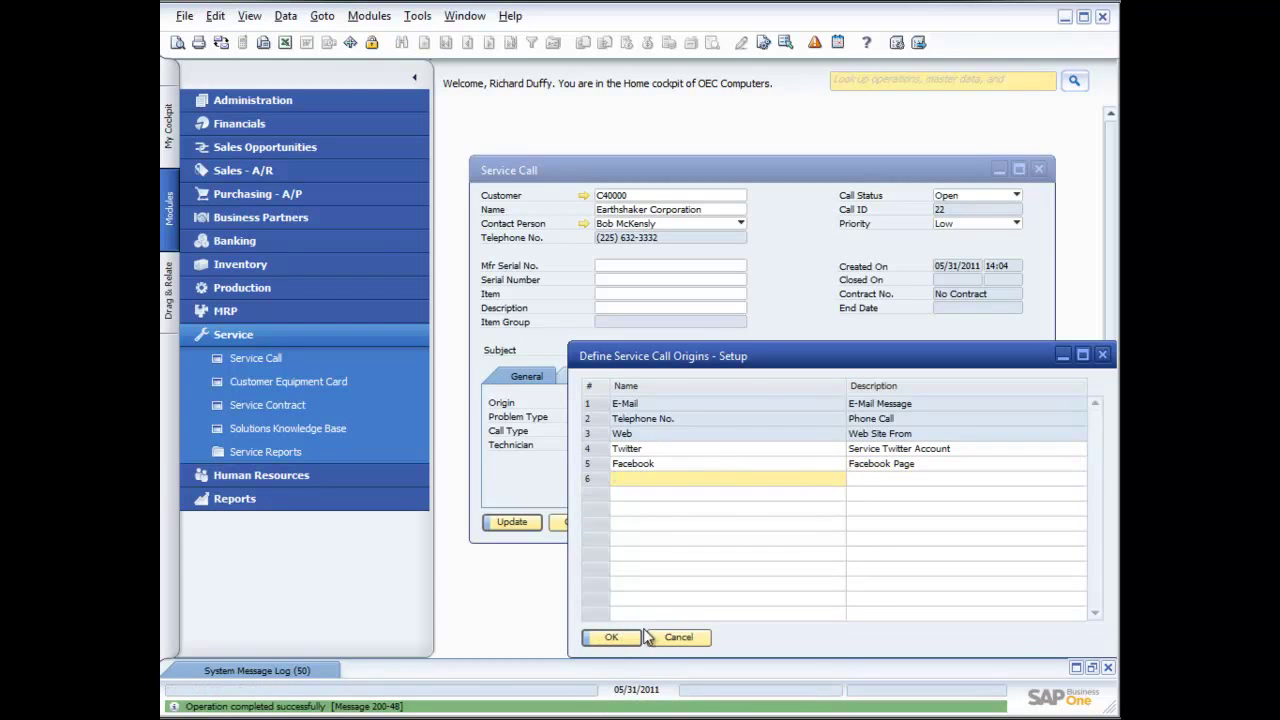
{"action": "left_click", "coordinate": [626, 637]}
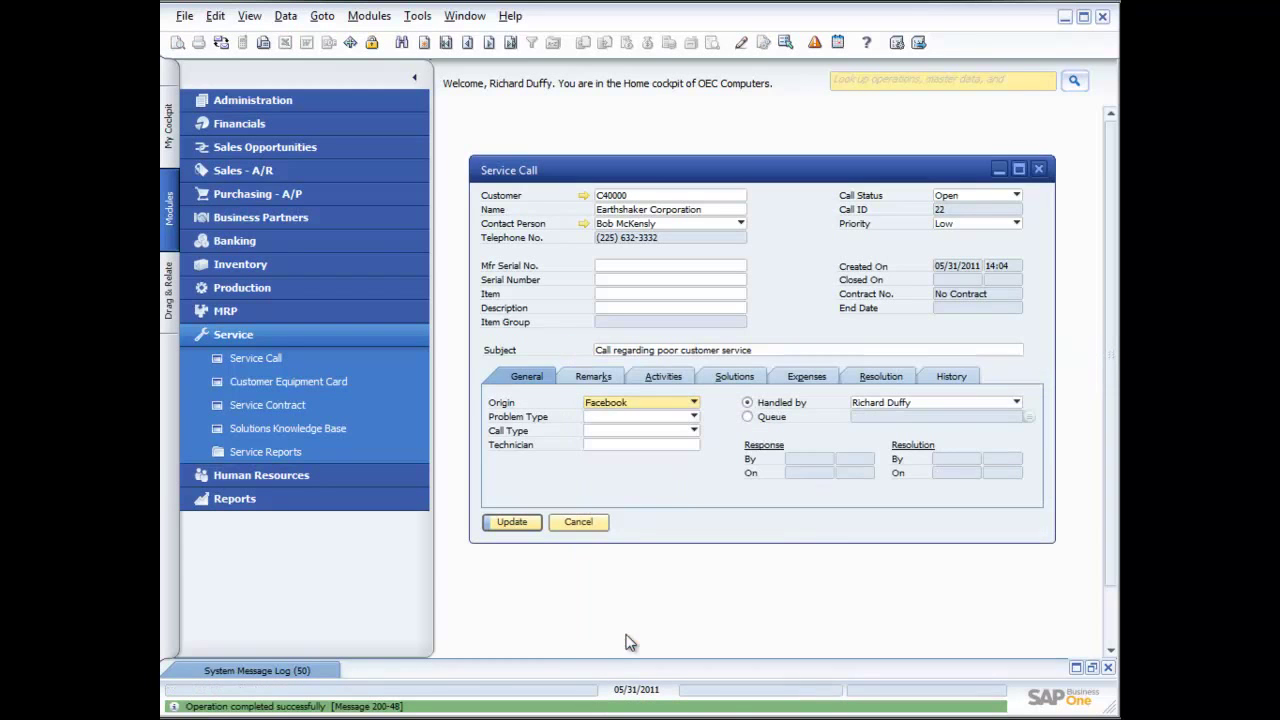
- Define a new problem type Customer Service with the description "Customer Service Issue" and assign it to the call
{"action": "left_click", "coordinate": [694, 417]}
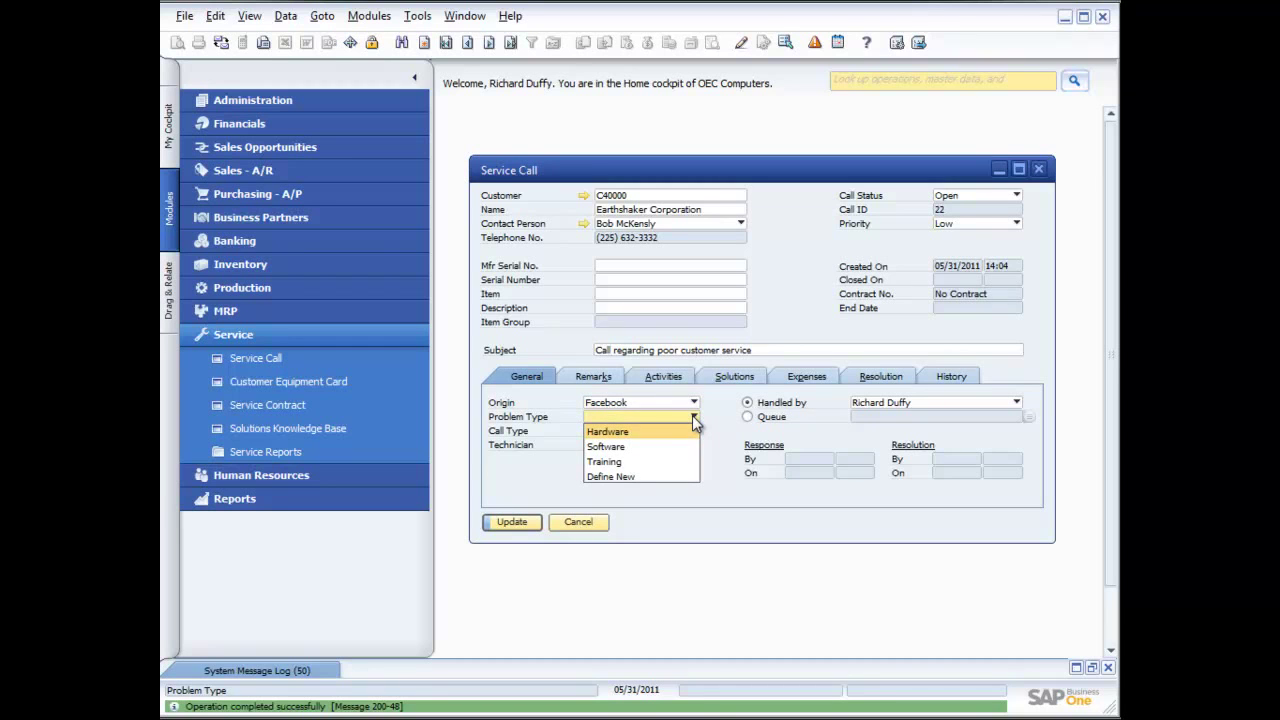
{"action": "left_click", "coordinate": [631, 477]}
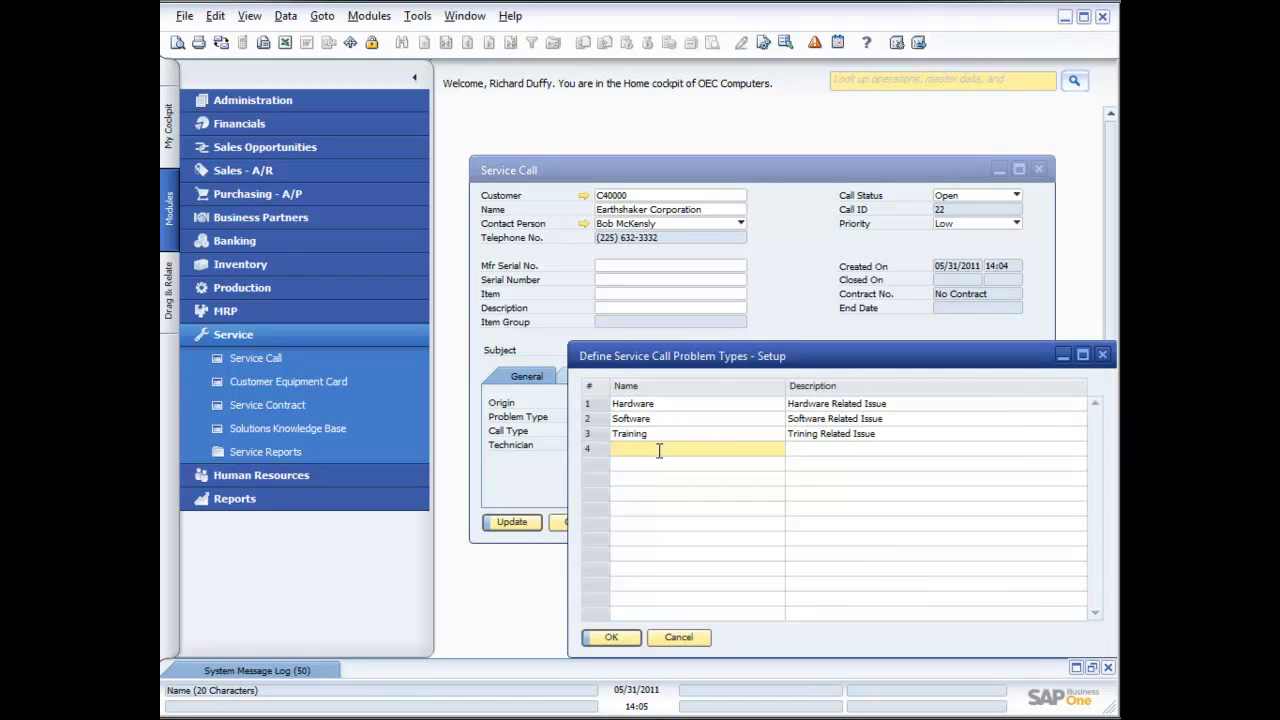
{"action": "type", "text": "Customer Service"}
{"action": "key", "text": "Tab"}
{"action": "type", "text": "Customer Ser"}
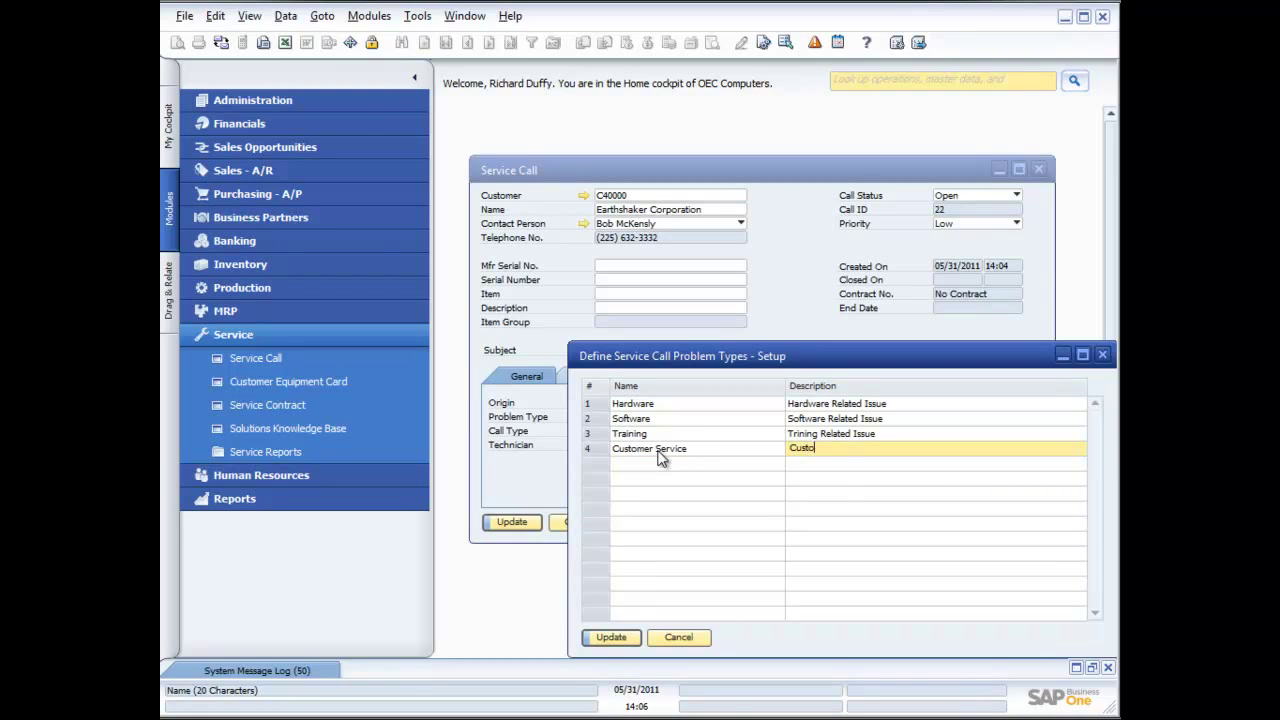
{"action": "type", "text": "vice Issue"}
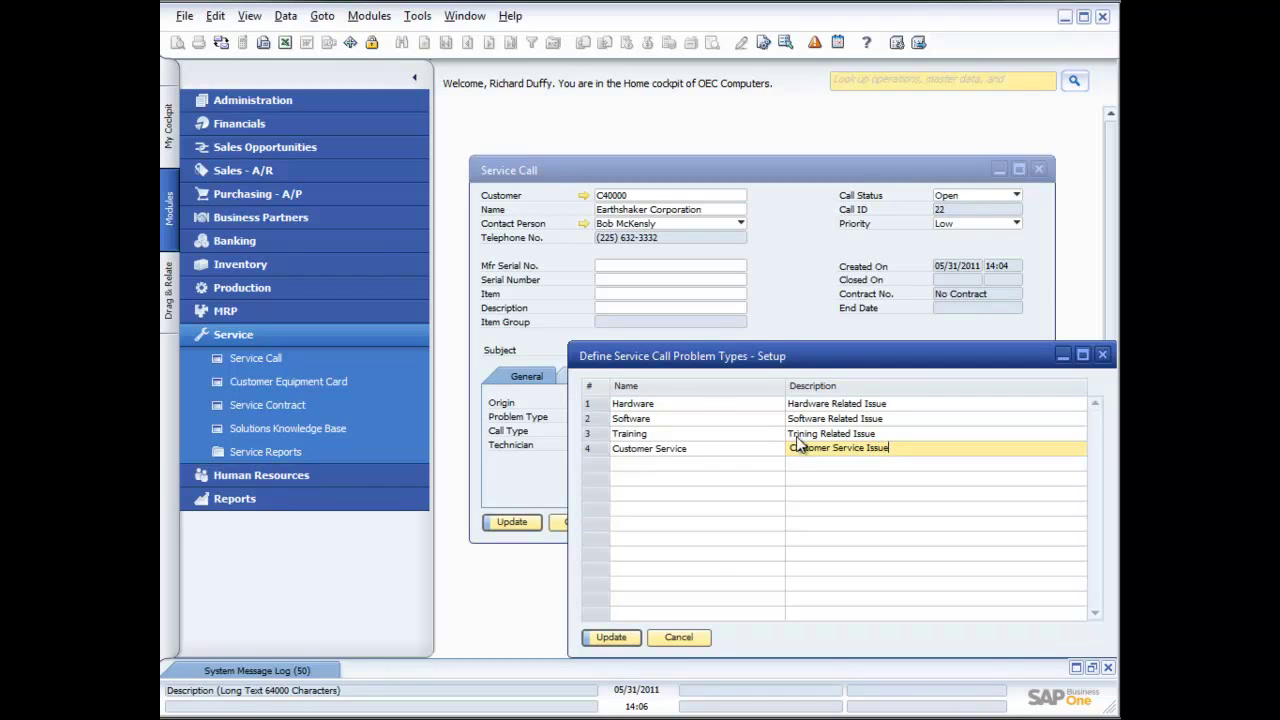
{"action": "left_click", "coordinate": [615, 637]}
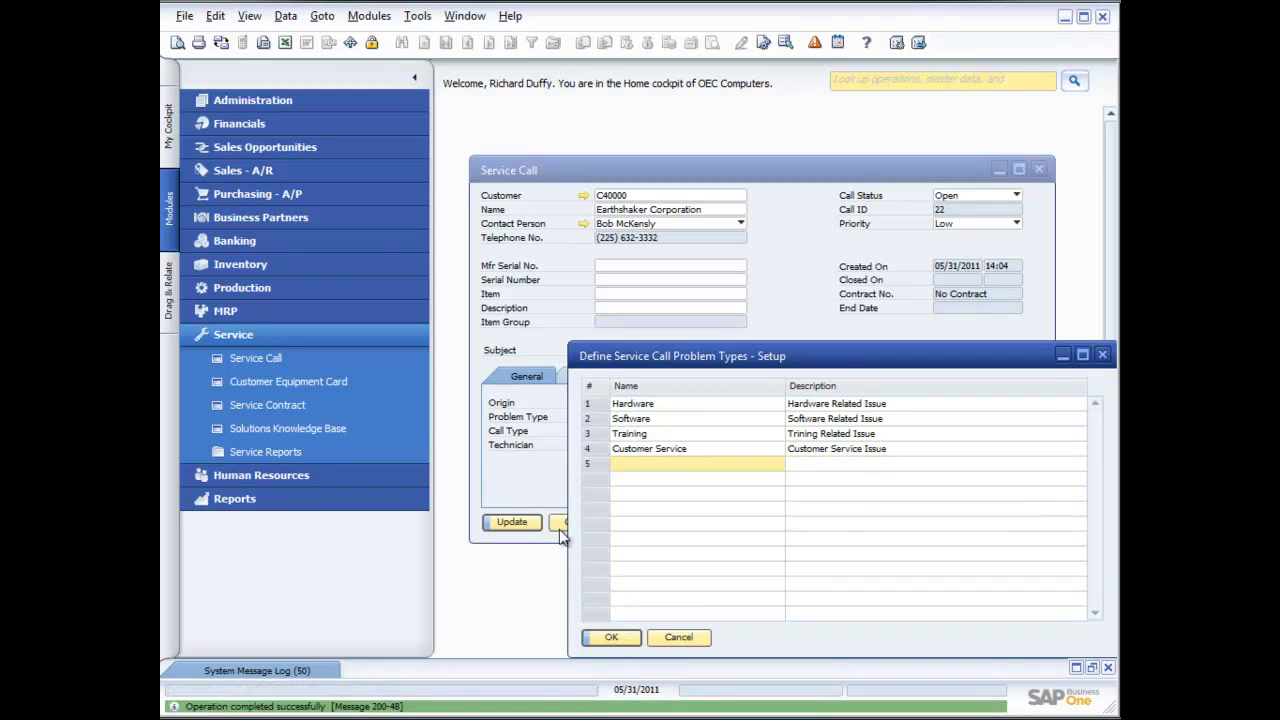
{"action": "left_click", "coordinate": [608, 634]}
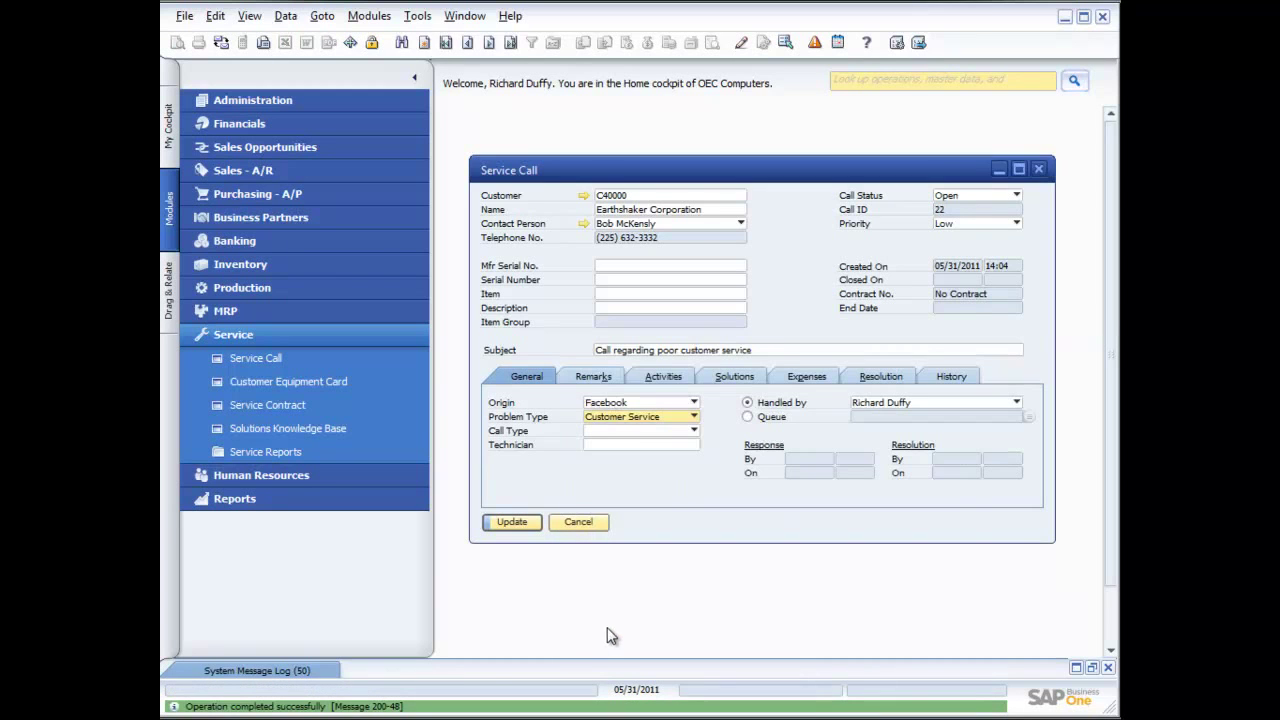
- Define a new call type Complaint with the description "Complaint Logging" and assign it to the call
{"action": "left_click", "coordinate": [694, 431]}
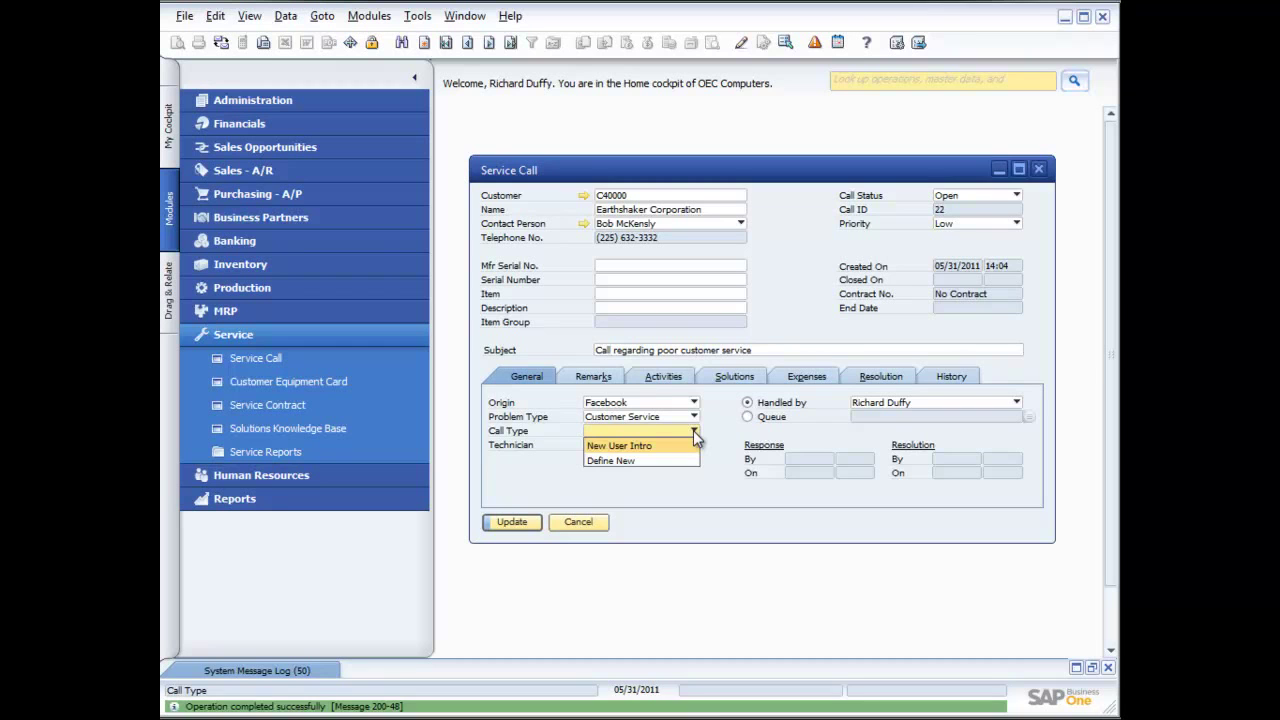
{"action": "left_click", "coordinate": [611, 460]}
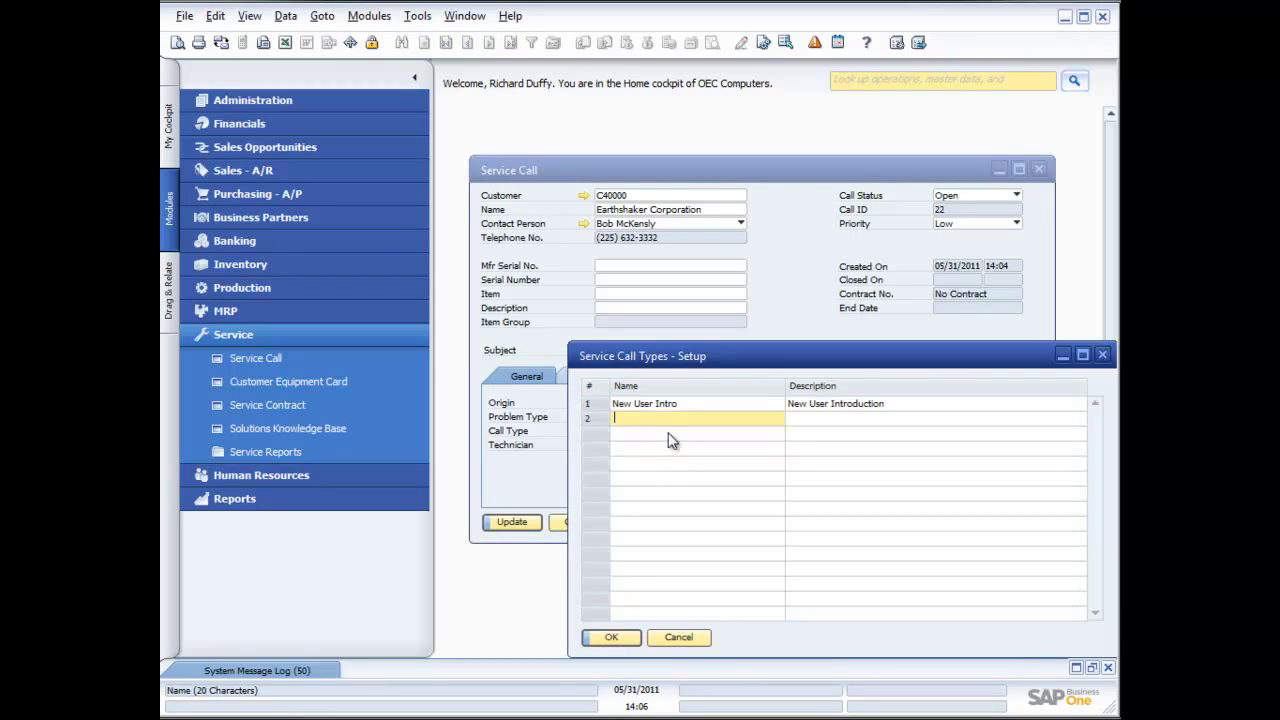
{"action": "type", "text": "Compla"}
{"action": "key", "text": "Tab"}
{"action": "type", "text": "Complaint"}
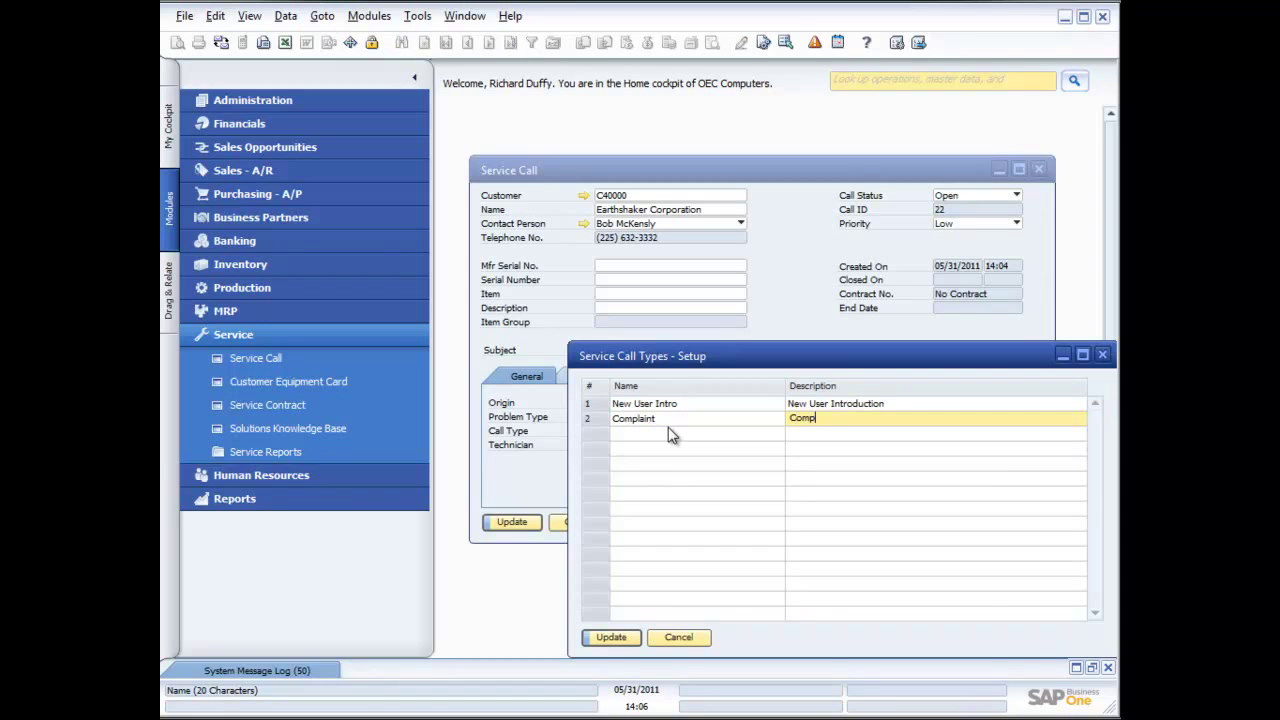
{"action": "type", "text": " Logging"}
{"action": "left_click", "coordinate": [620, 637]}
{"action": "left_click", "coordinate": [624, 637]}
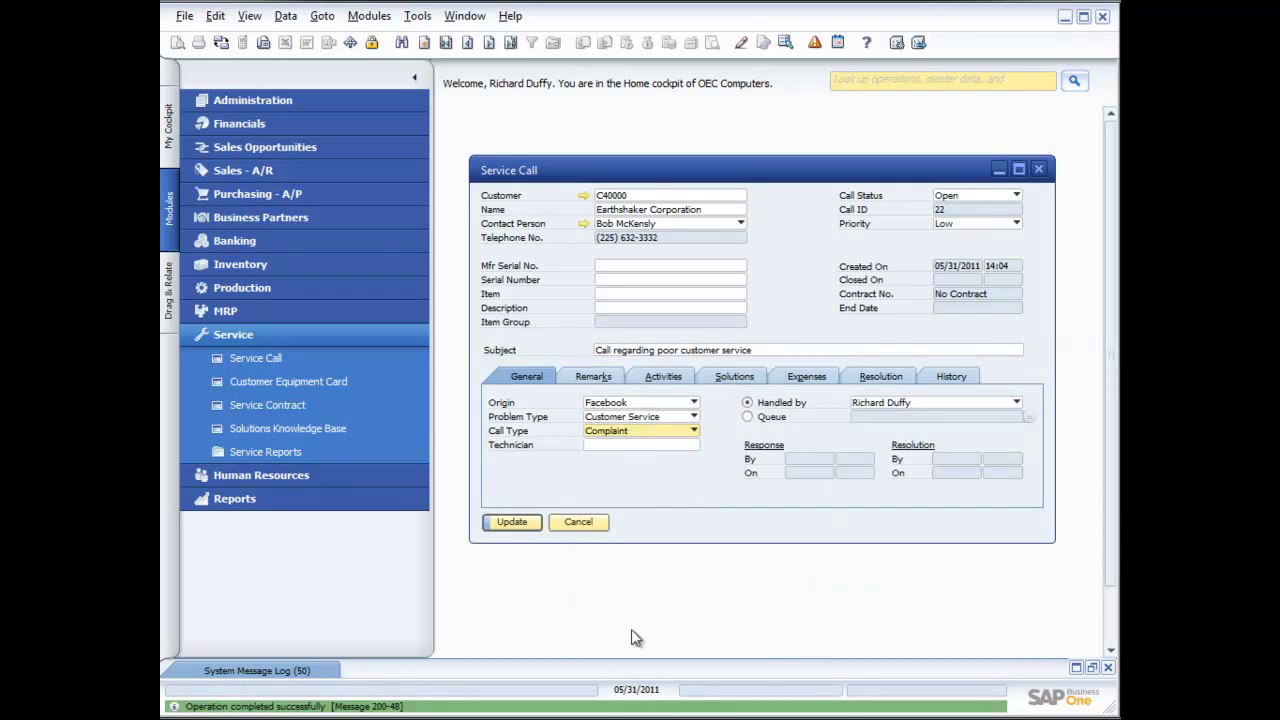
- Check which employees can be assigned as the call's technician, leaving the technician empty
{"action": "left_click", "coordinate": [640, 446]}
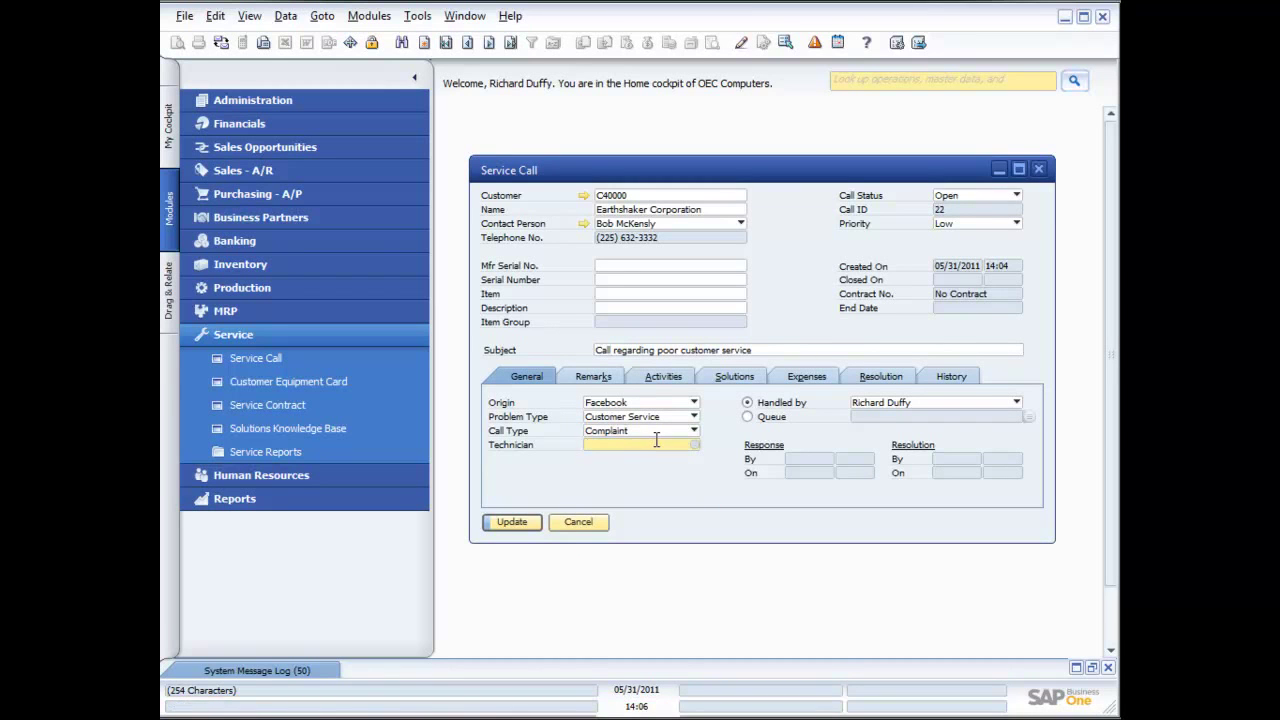
{"action": "left_click", "coordinate": [693, 446]}
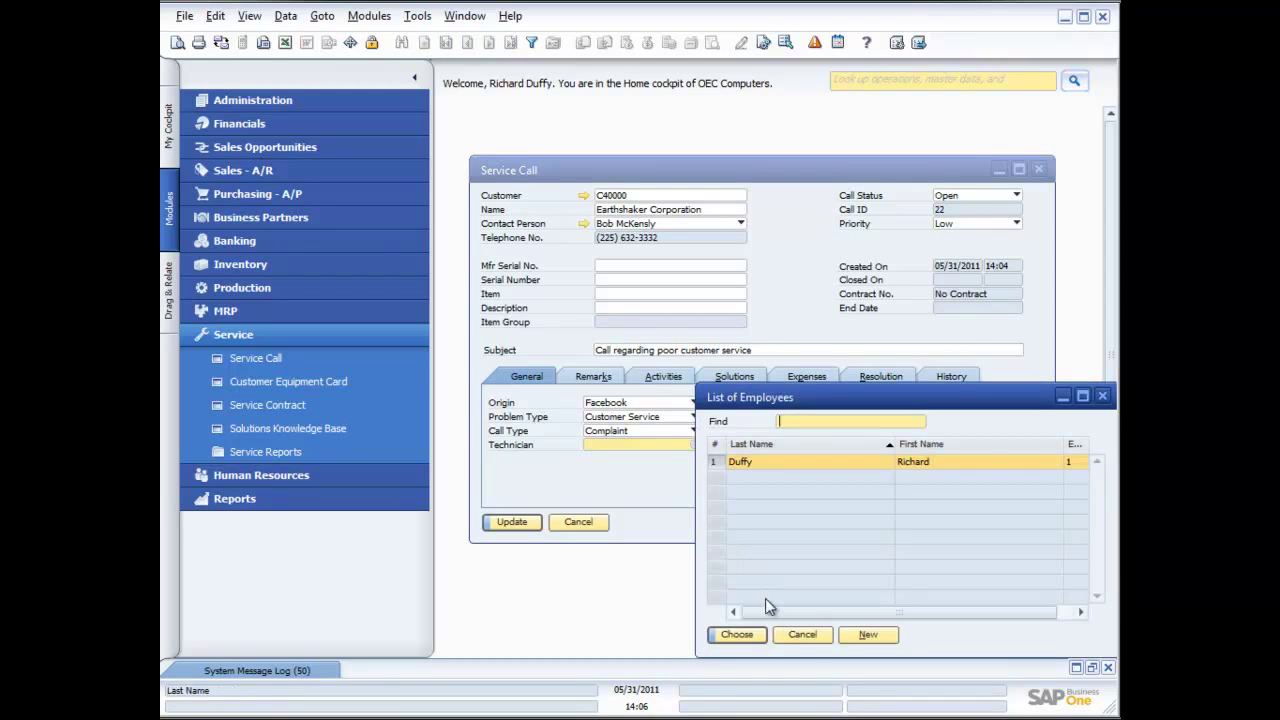
{"action": "left_click", "coordinate": [799, 636]}
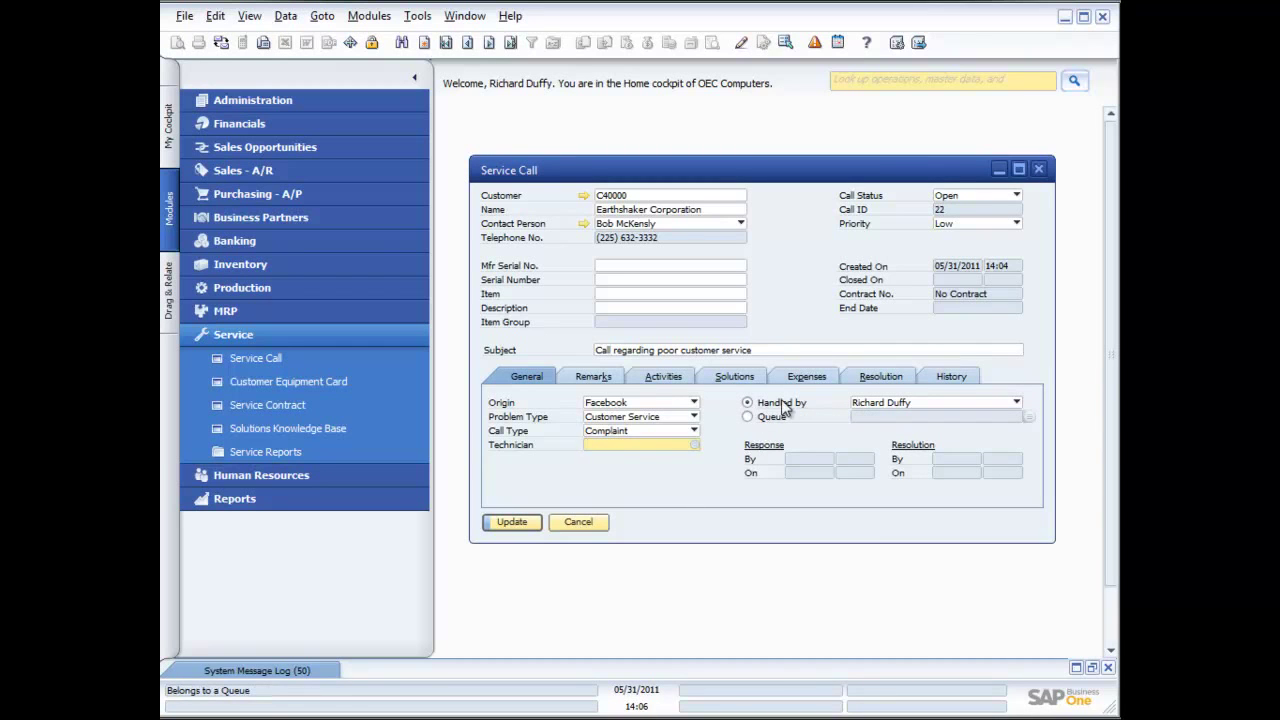
- Add a remark that the contact called and had an issue regarding a recent interaction with the field service team
{"action": "left_click", "coordinate": [596, 379]}
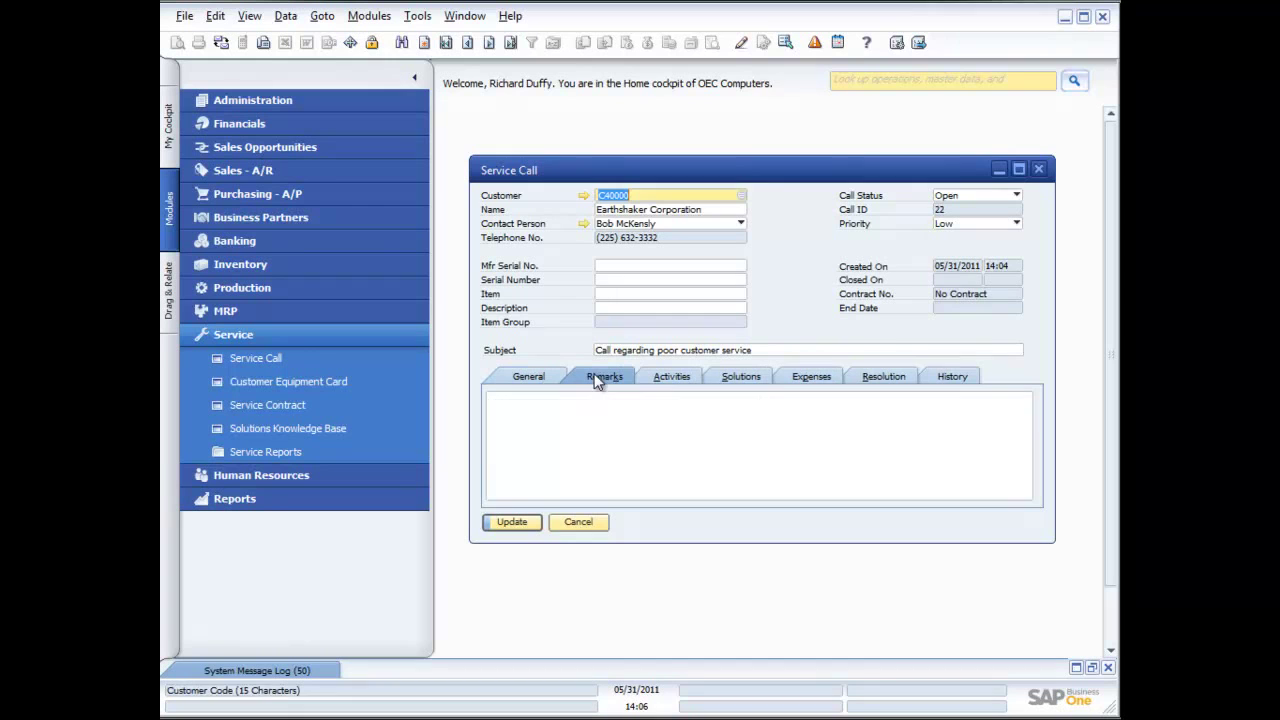
{"action": "left_click", "coordinate": [596, 437]}
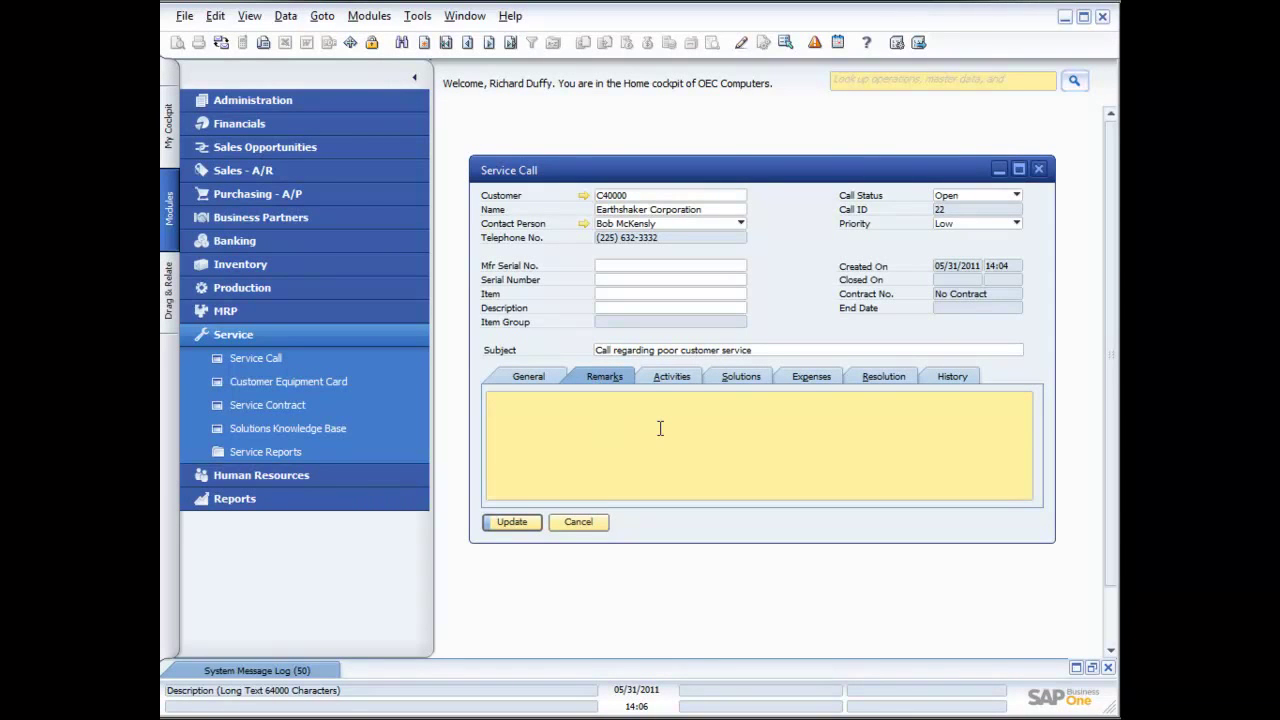
{"action": "type", "text": "Bob called and he had an issue re"}
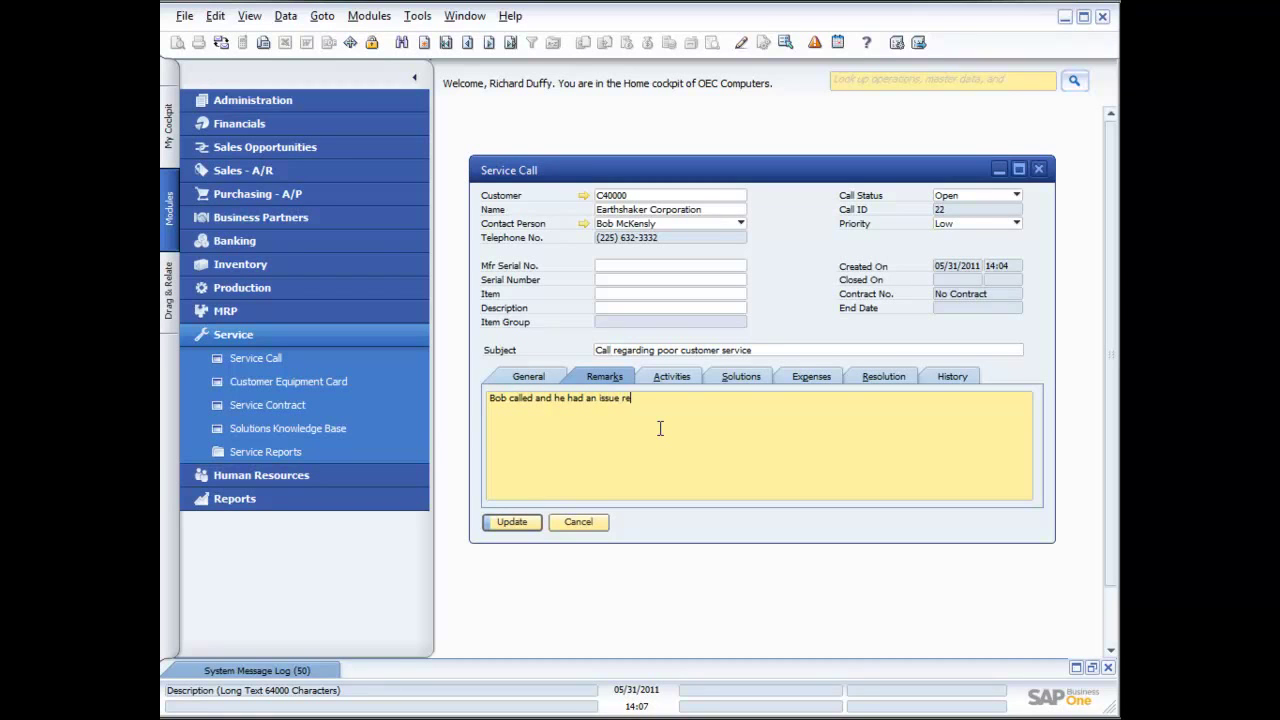
{"action": "type", "text": "garding a recent interaction with the field ser"}
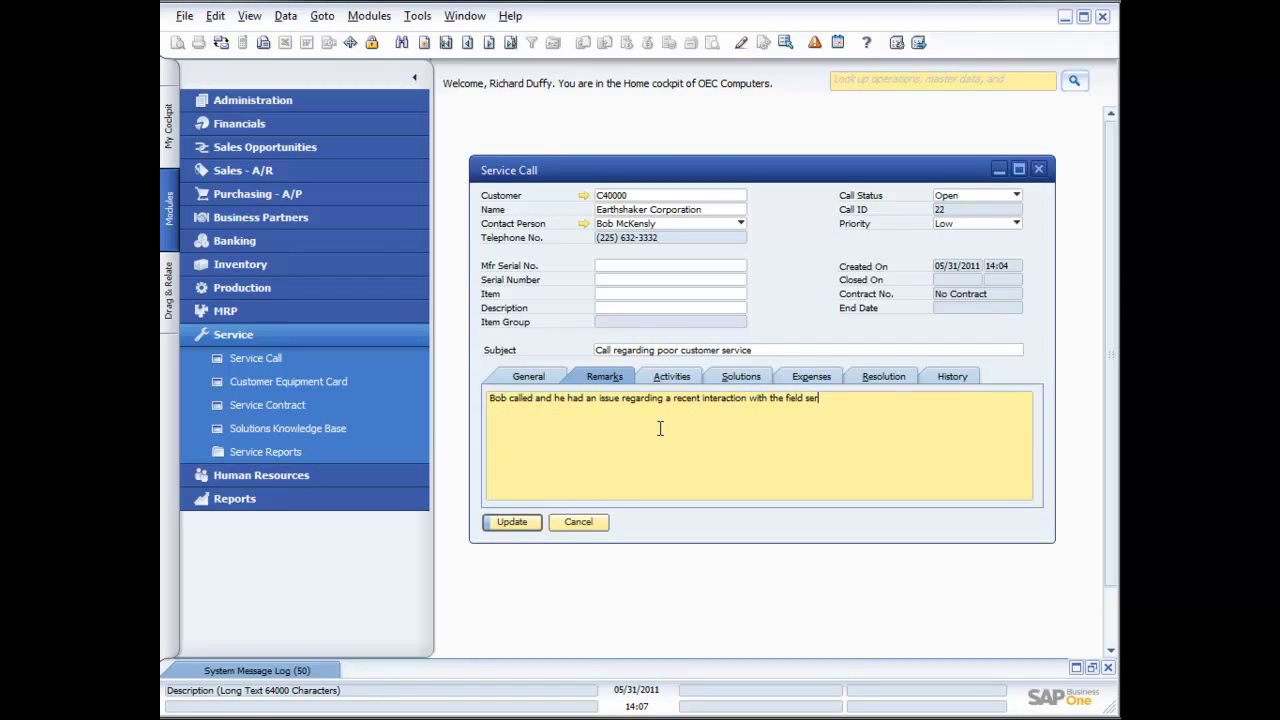
{"action": "type", "text": "vice yeam"}
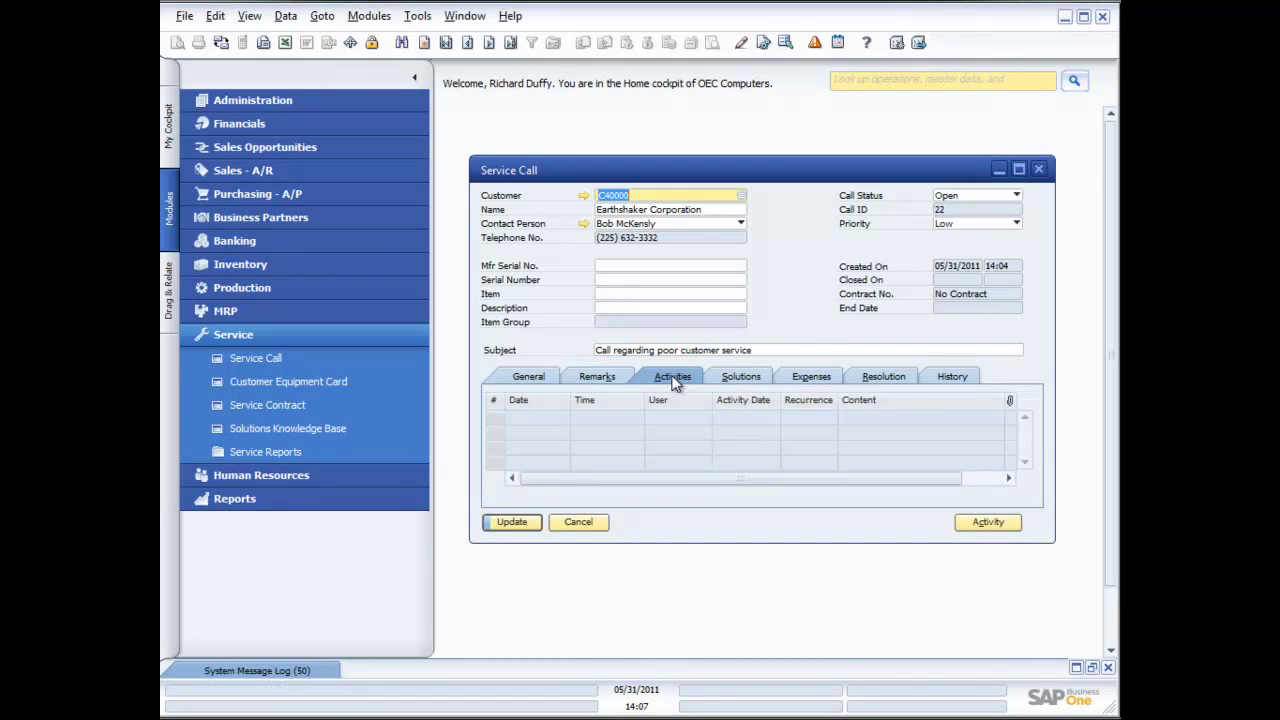
- Review the call's solutions, expenses, resolution and history sections, and save the updated service call
{"action": "left_click", "coordinate": [737, 378]}
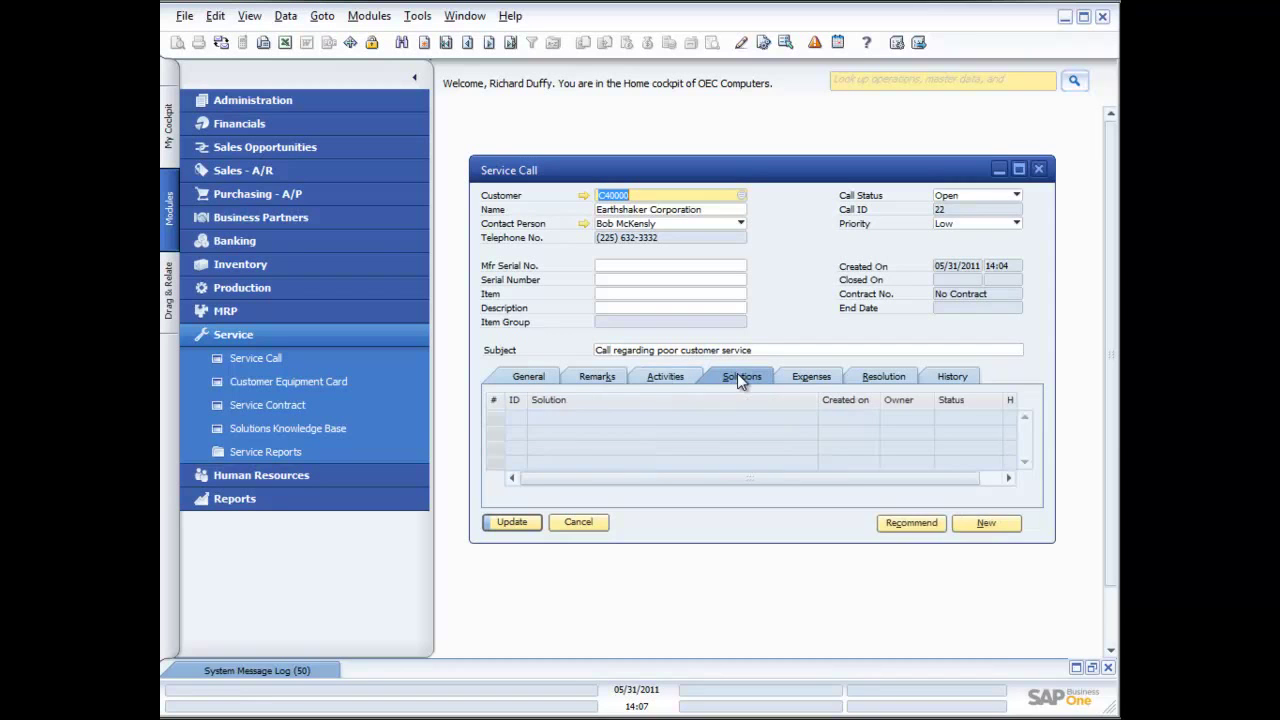
{"action": "left_click", "coordinate": [808, 379]}
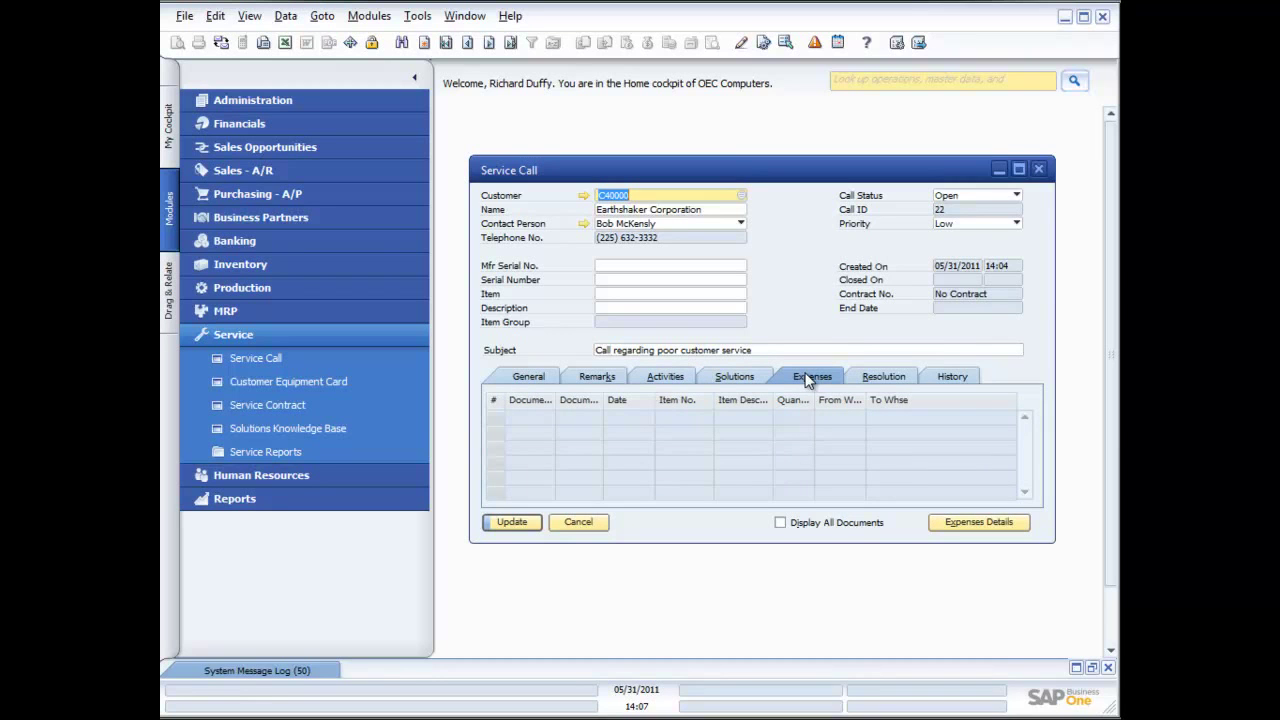
{"action": "left_click", "coordinate": [889, 377]}
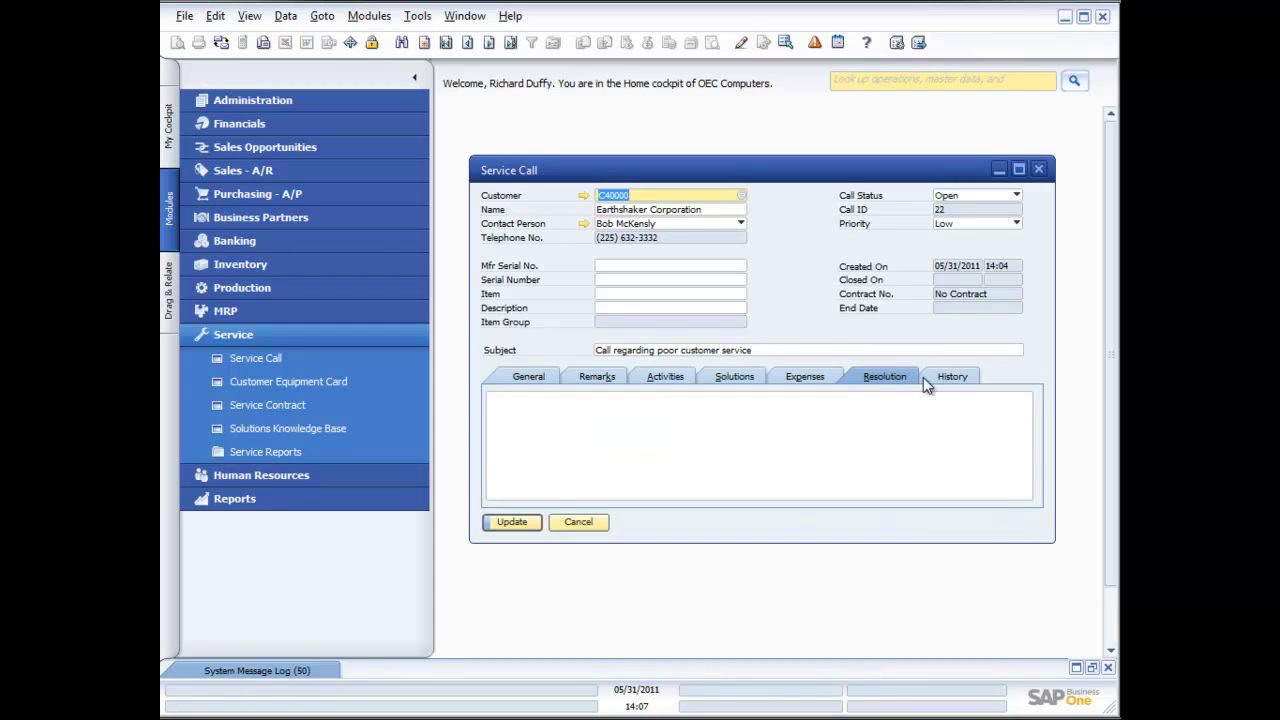
{"action": "left_click", "coordinate": [953, 378]}
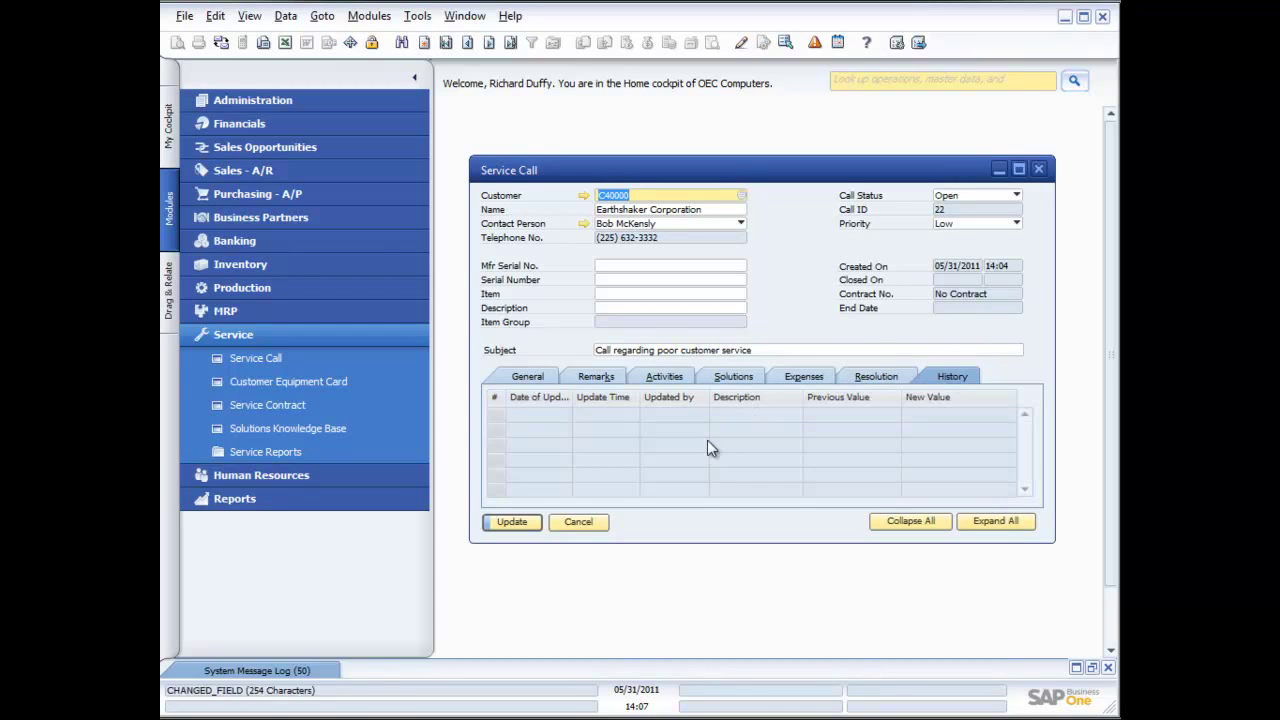
{"action": "left_click", "coordinate": [511, 522]}
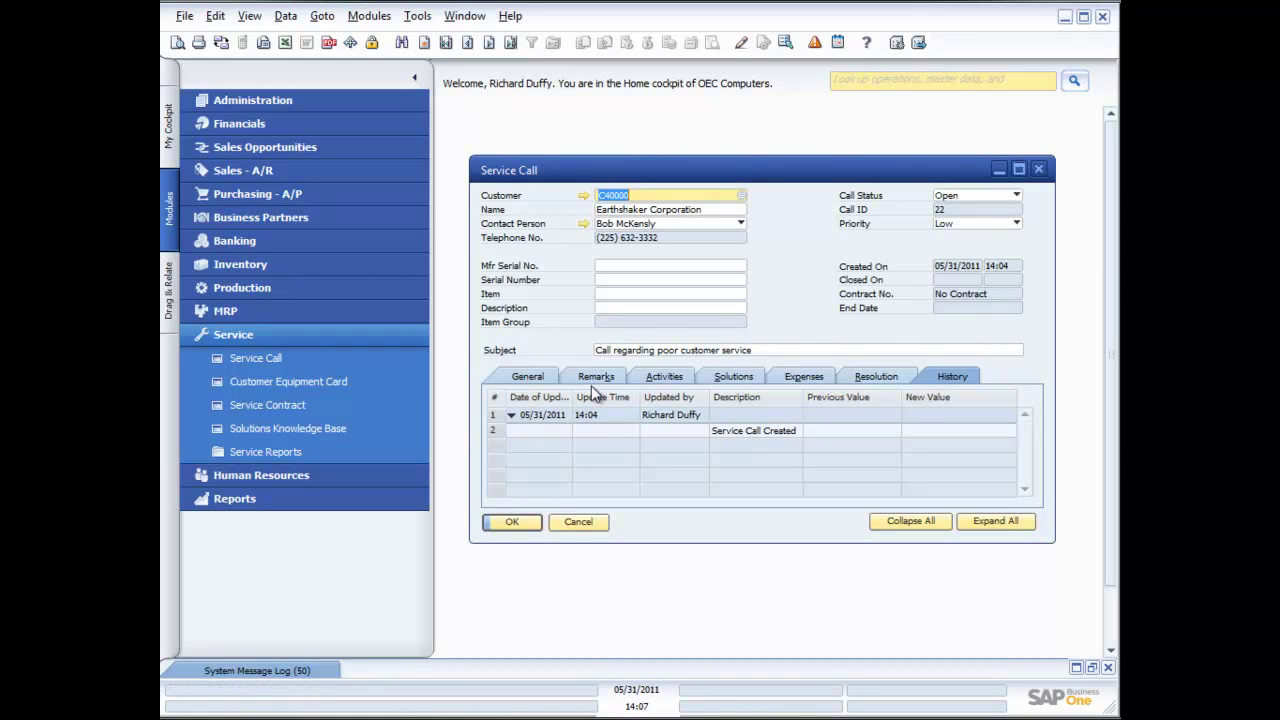
- Assign the employee who handles the call as its technician and save the service call
{"action": "left_click", "coordinate": [519, 380]}
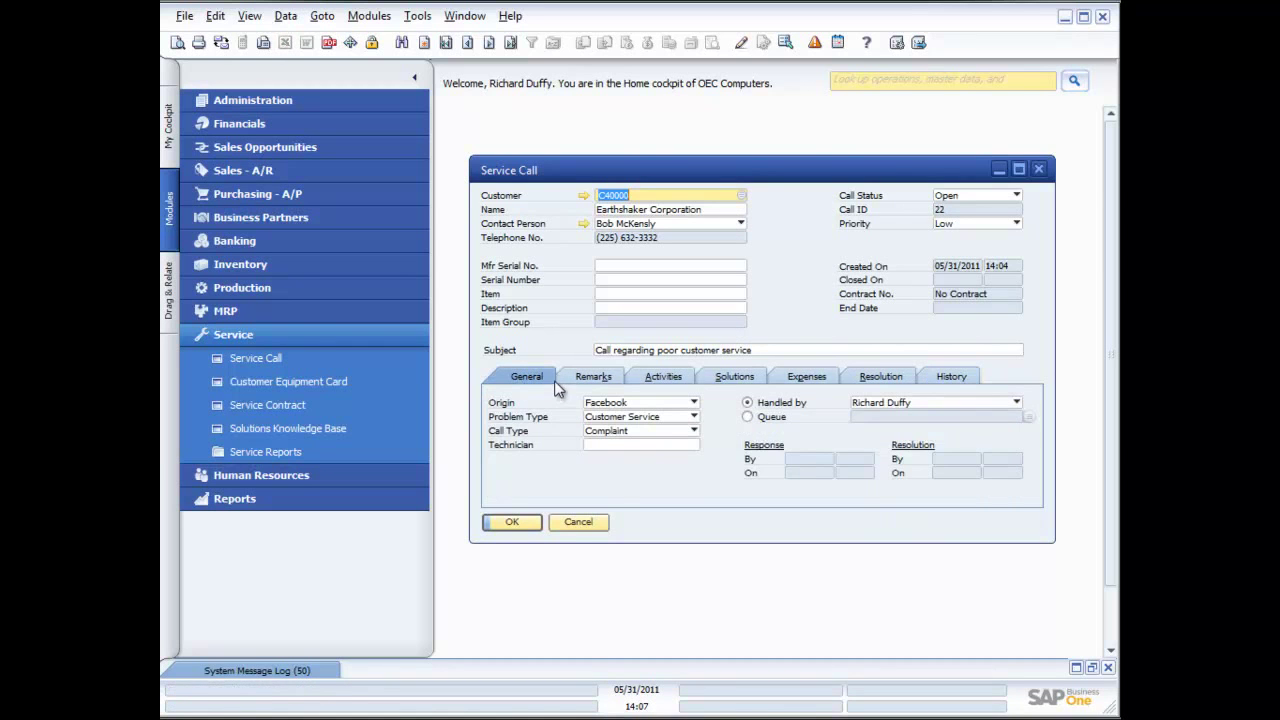
{"action": "left_click", "coordinate": [648, 447]}
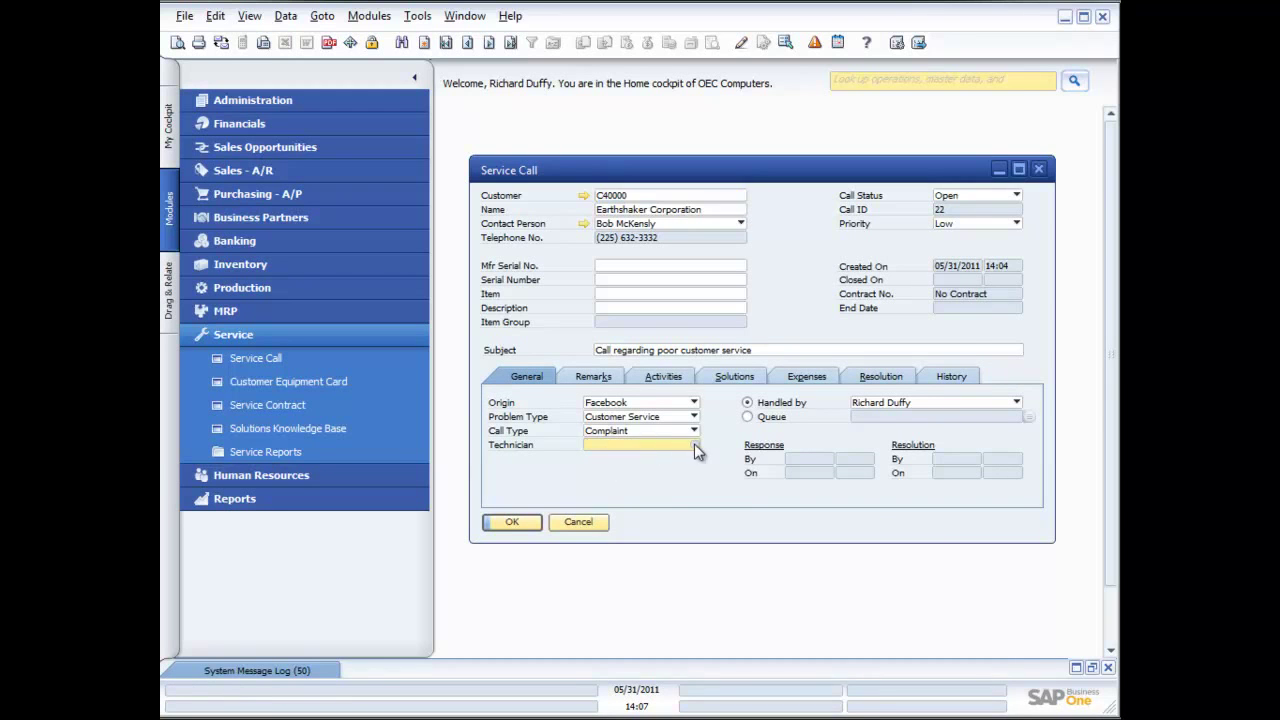
{"action": "left_click", "coordinate": [693, 443]}
{"action": "double_click", "coordinate": [753, 461]}
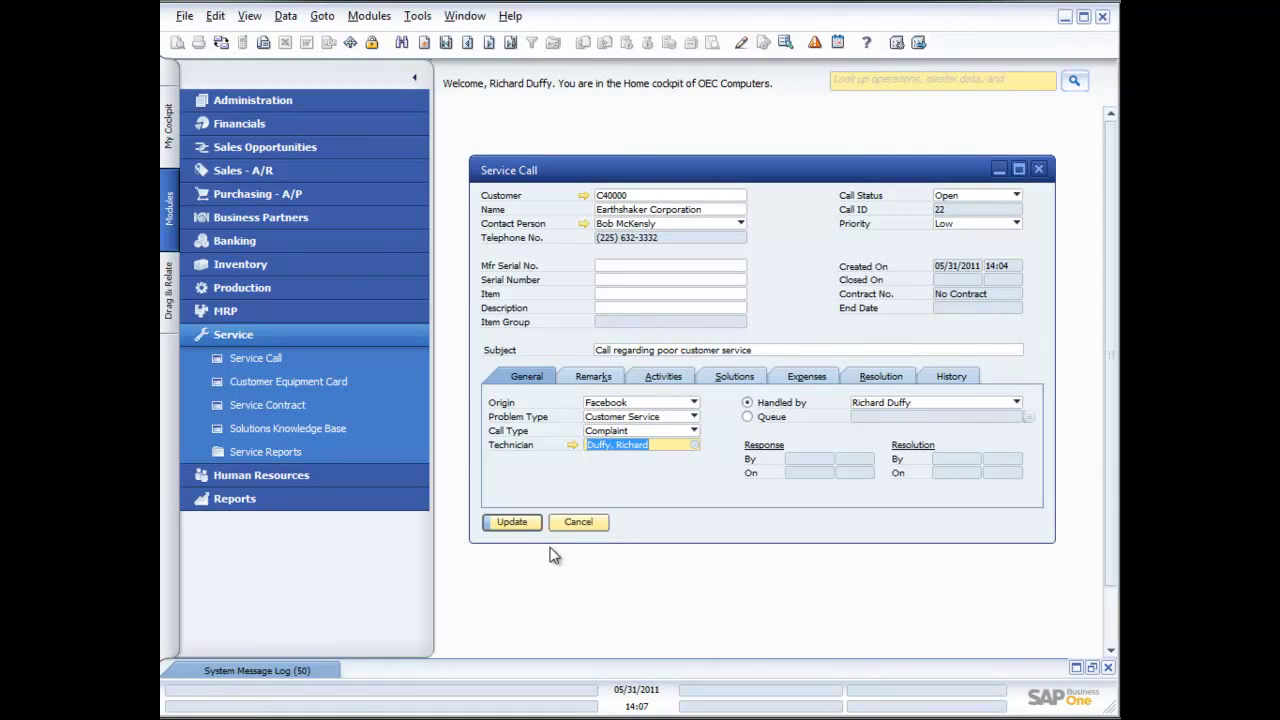
{"action": "left_click", "coordinate": [512, 523]}
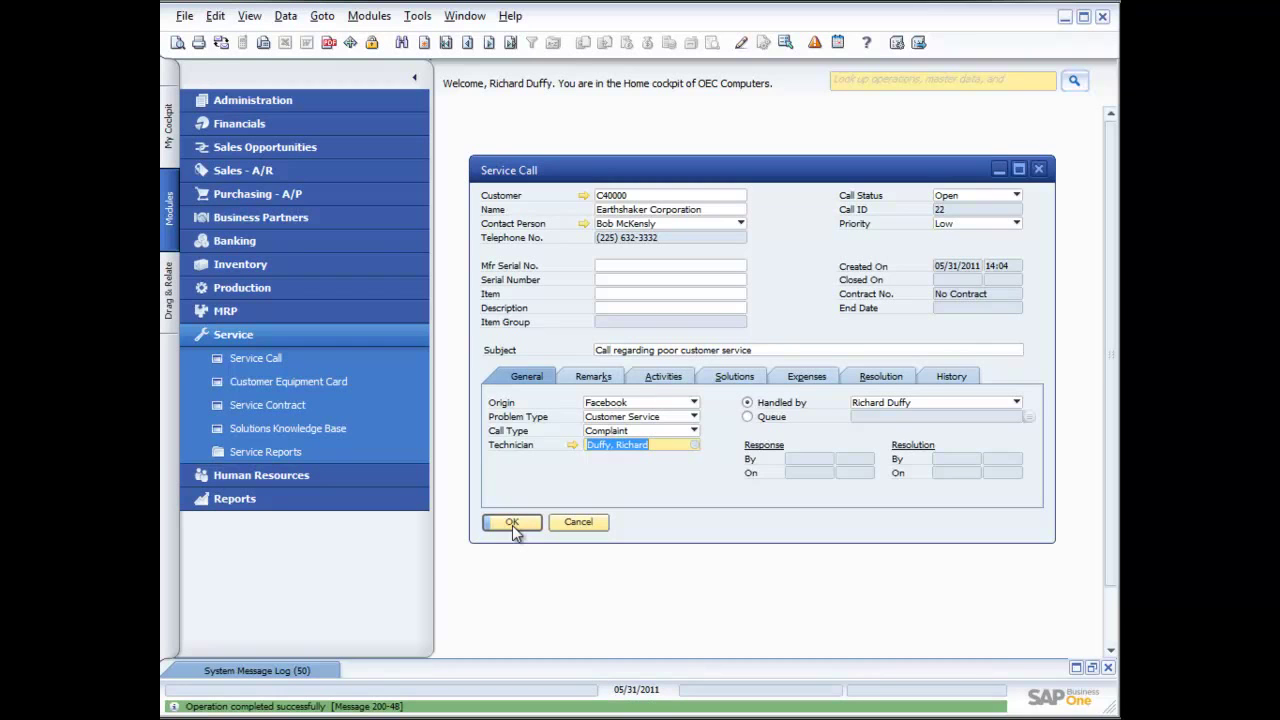
- Check the saved call's history, general details and remarks
{"action": "left_click", "coordinate": [933, 372]}
{"action": "left_click", "coordinate": [527, 376]}
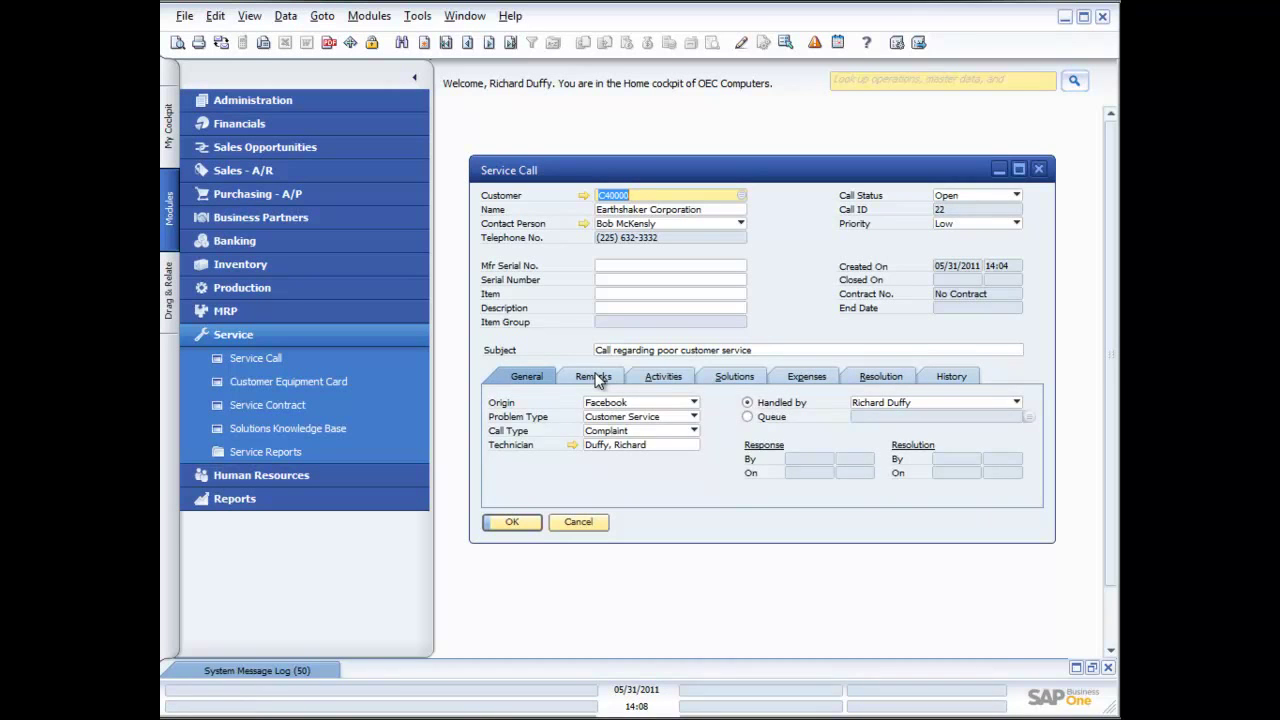
{"action": "left_click", "coordinate": [597, 378]}
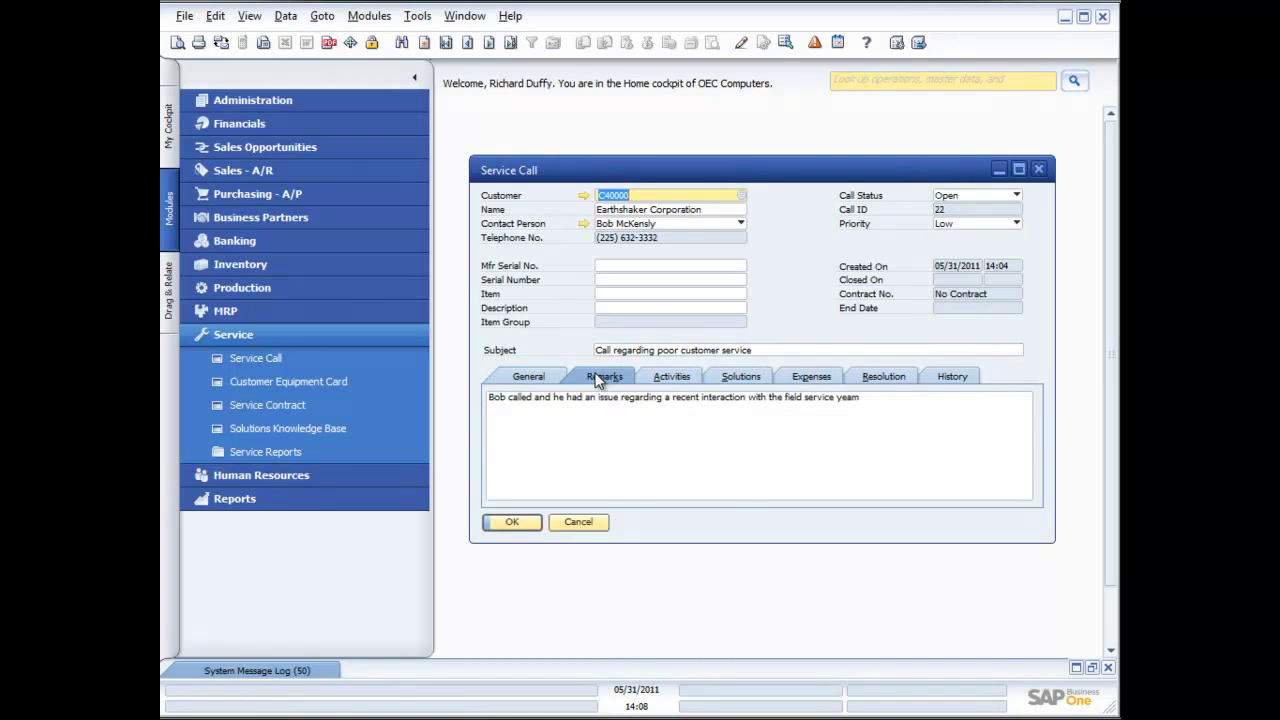
- Start a new phone call activity from the service call and set its type to Customer Service
{"action": "left_click", "coordinate": [673, 383]}
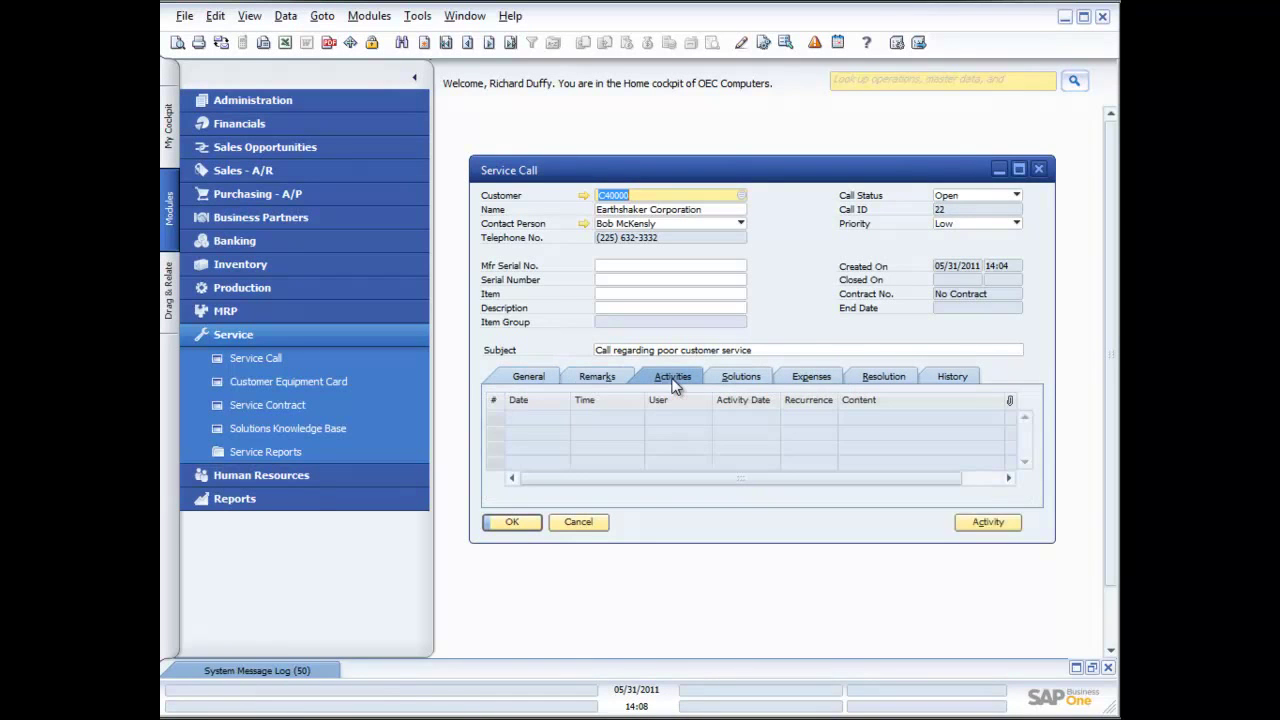
{"action": "left_click", "coordinate": [984, 523]}
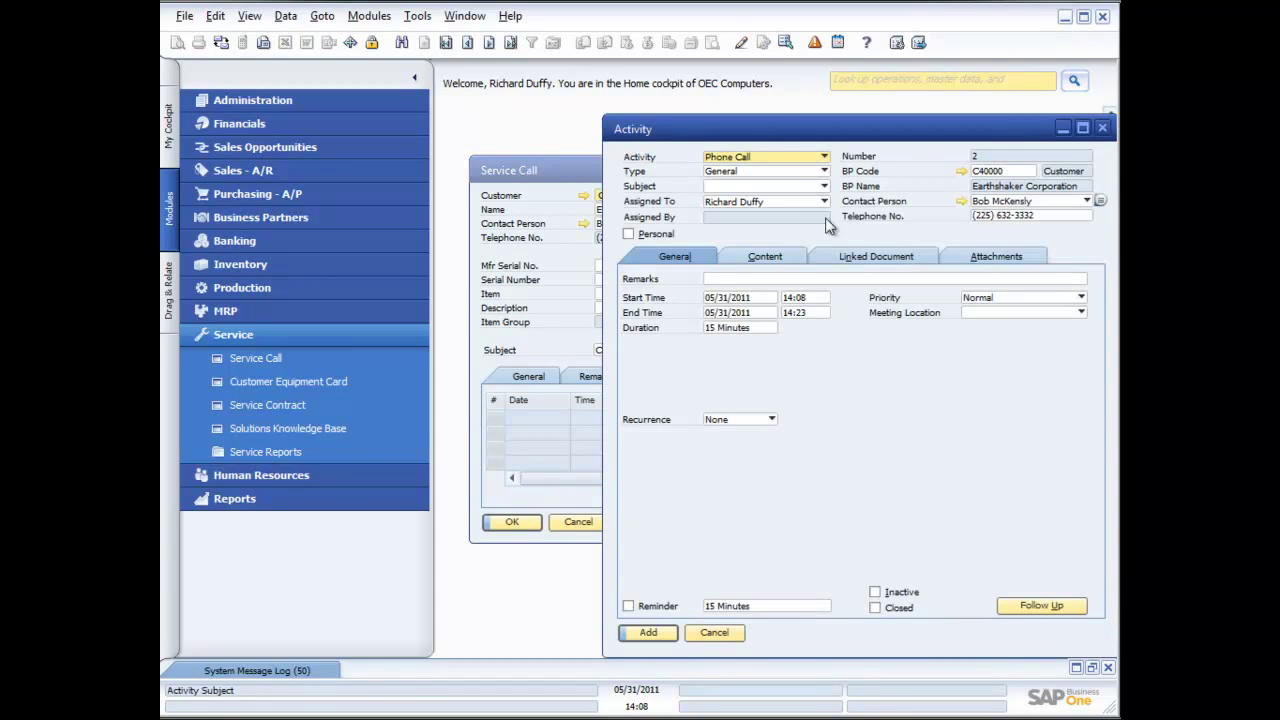
{"action": "left_click_drag", "start_coordinate": [773, 133], "coordinate": [711, 118]}
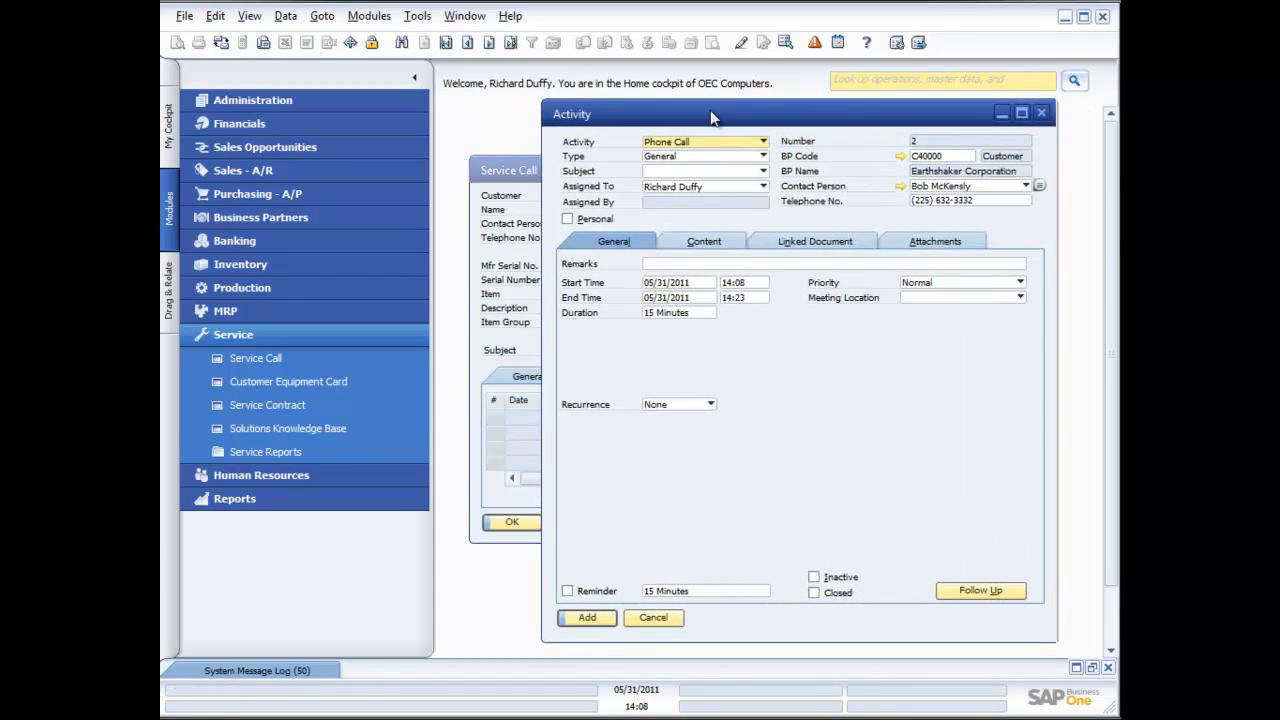
{"action": "left_click", "coordinate": [765, 162]}
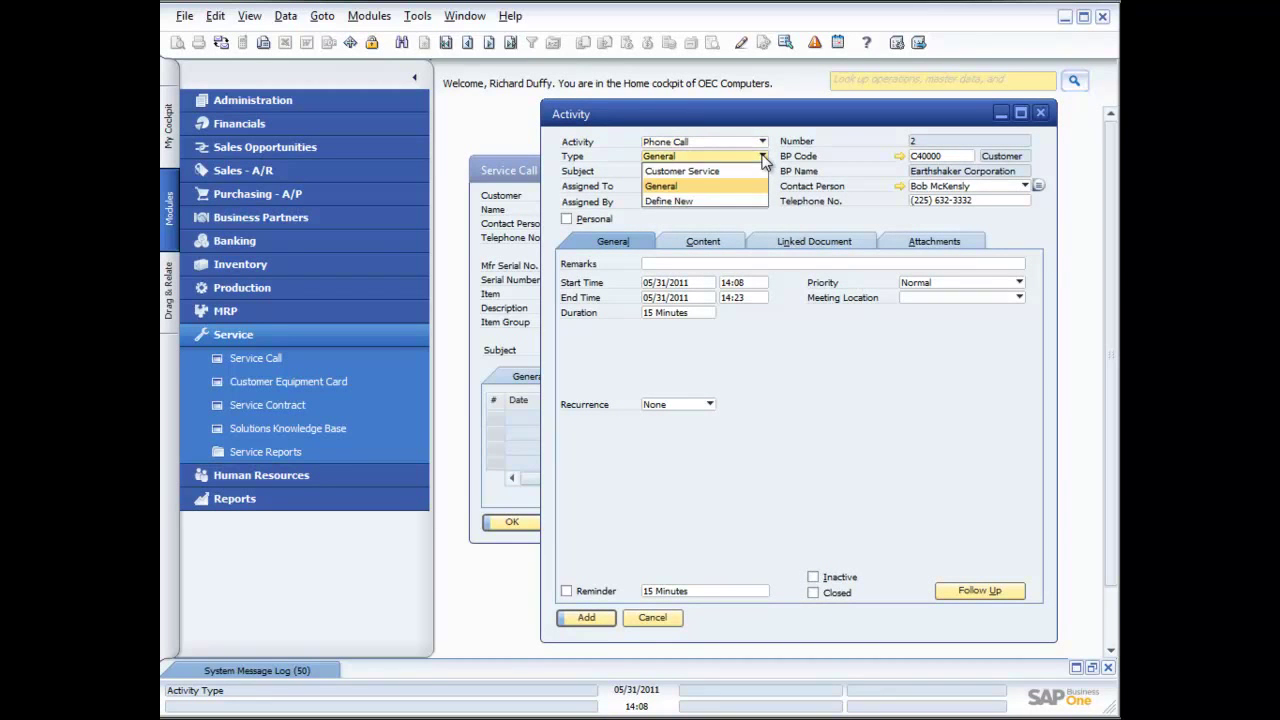
{"action": "left_click", "coordinate": [726, 169]}
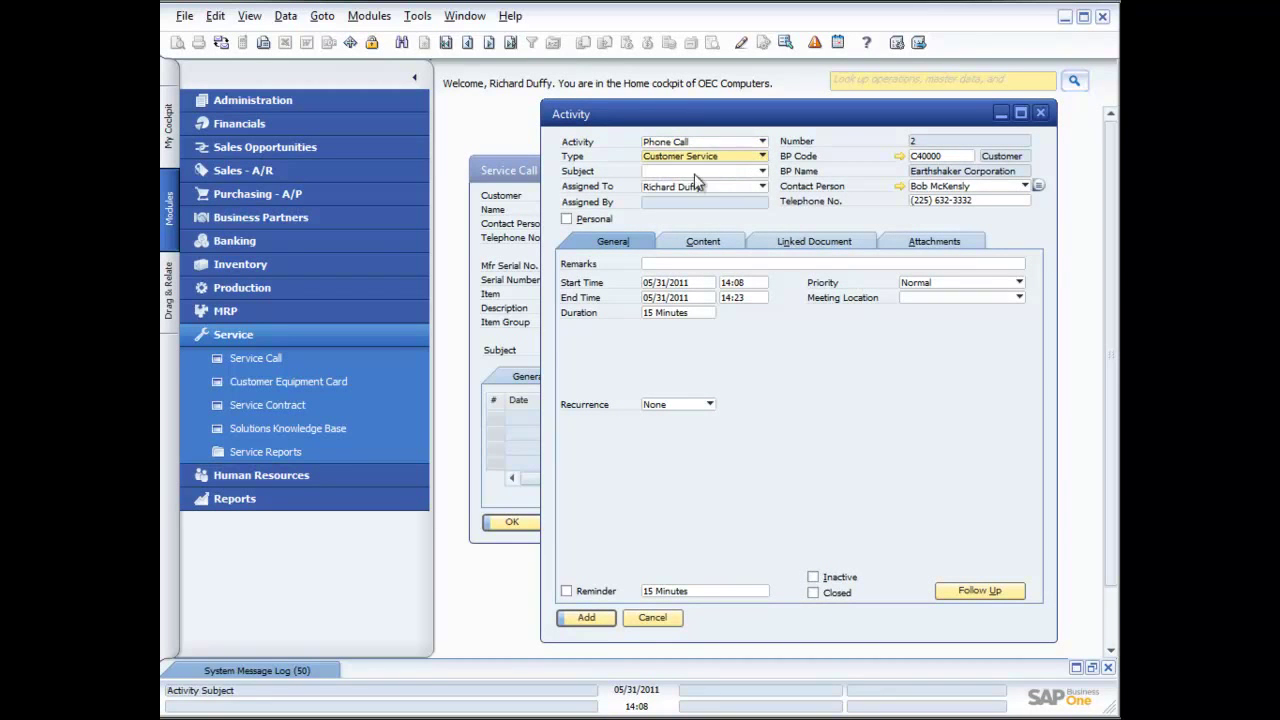
- Define a new activity subject Complaint Follow Up under Customer Service and assign it to the activity
{"action": "left_click", "coordinate": [762, 171]}
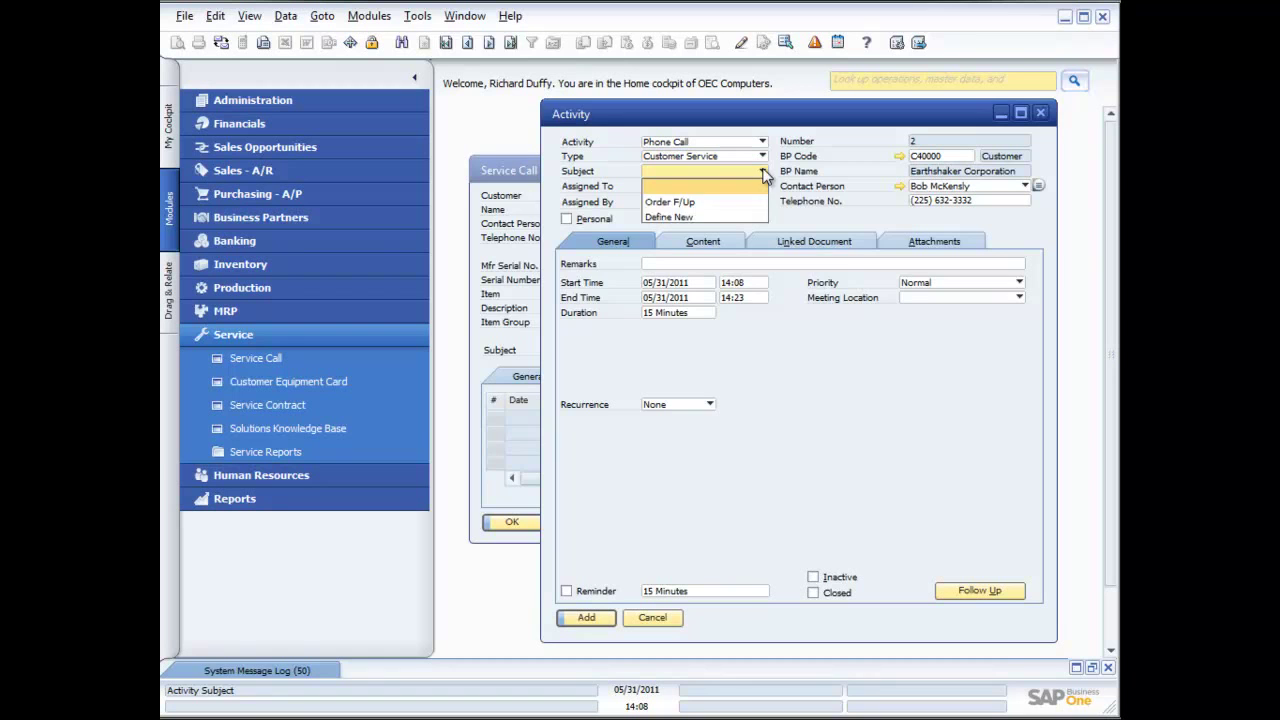
{"action": "left_click", "coordinate": [689, 216]}
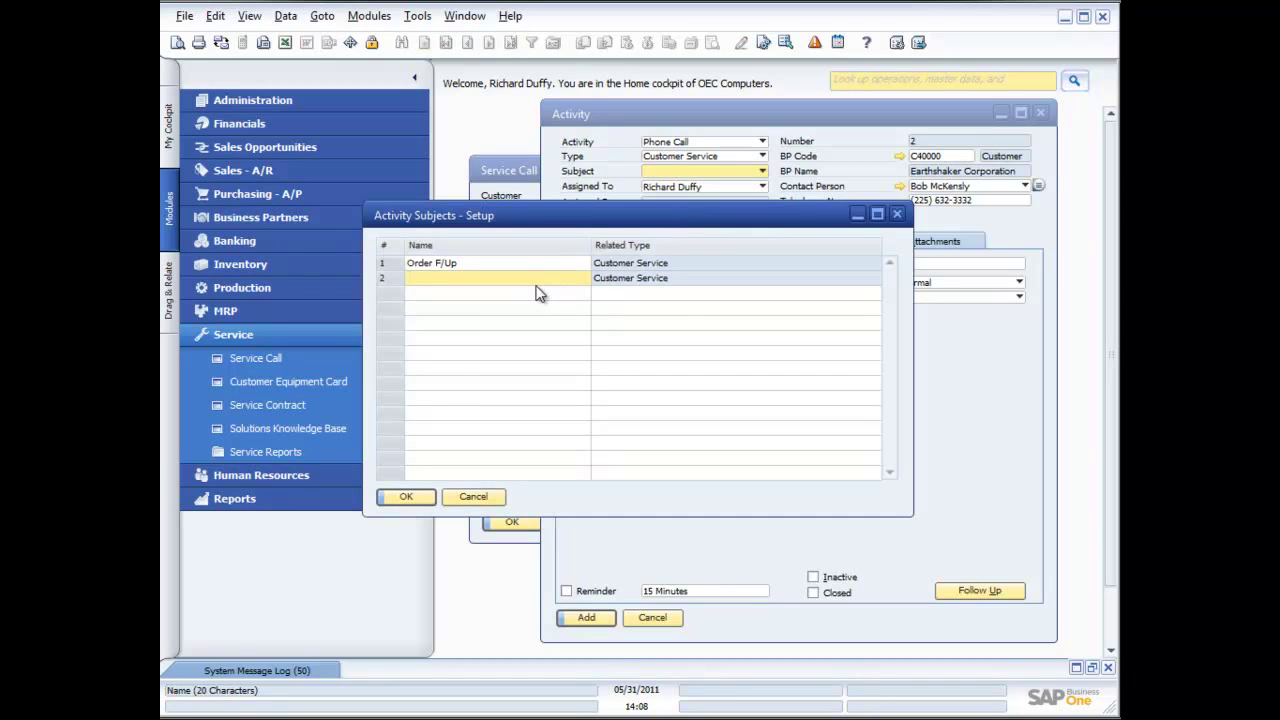
{"action": "type", "text": "Complaint Follow Up"}
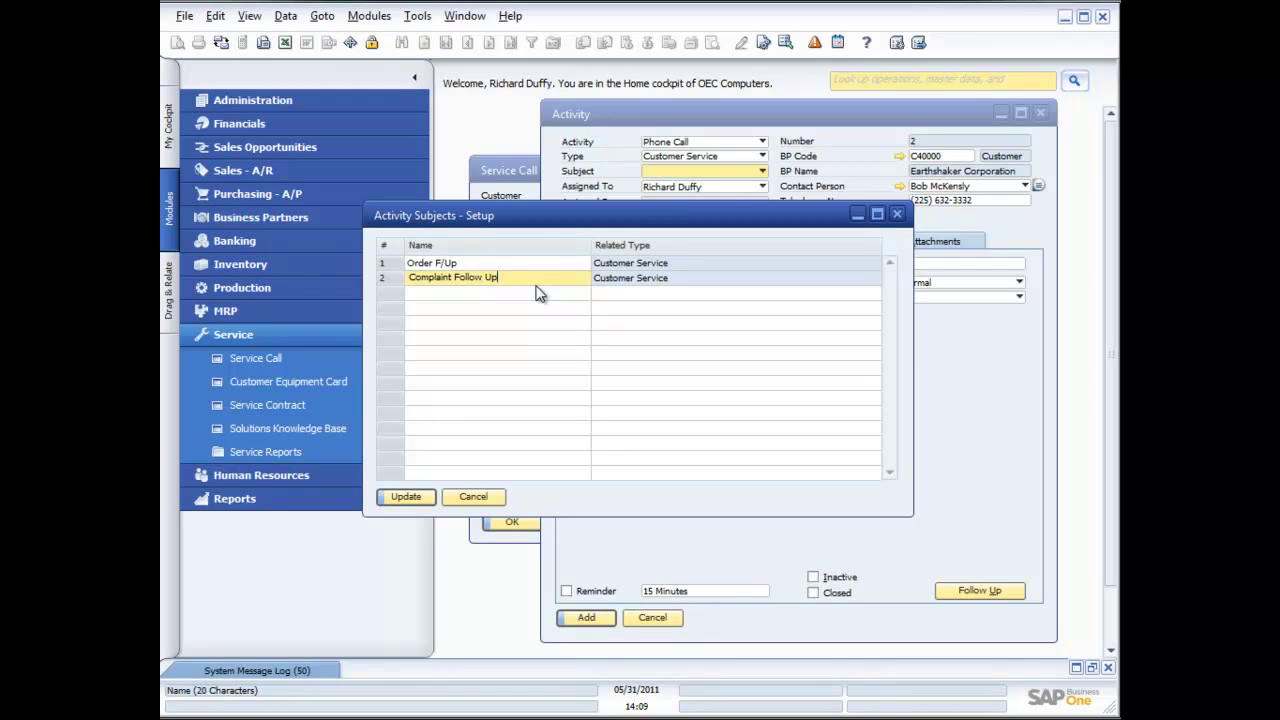
{"action": "left_click", "coordinate": [414, 499]}
{"action": "left_click", "coordinate": [414, 499]}
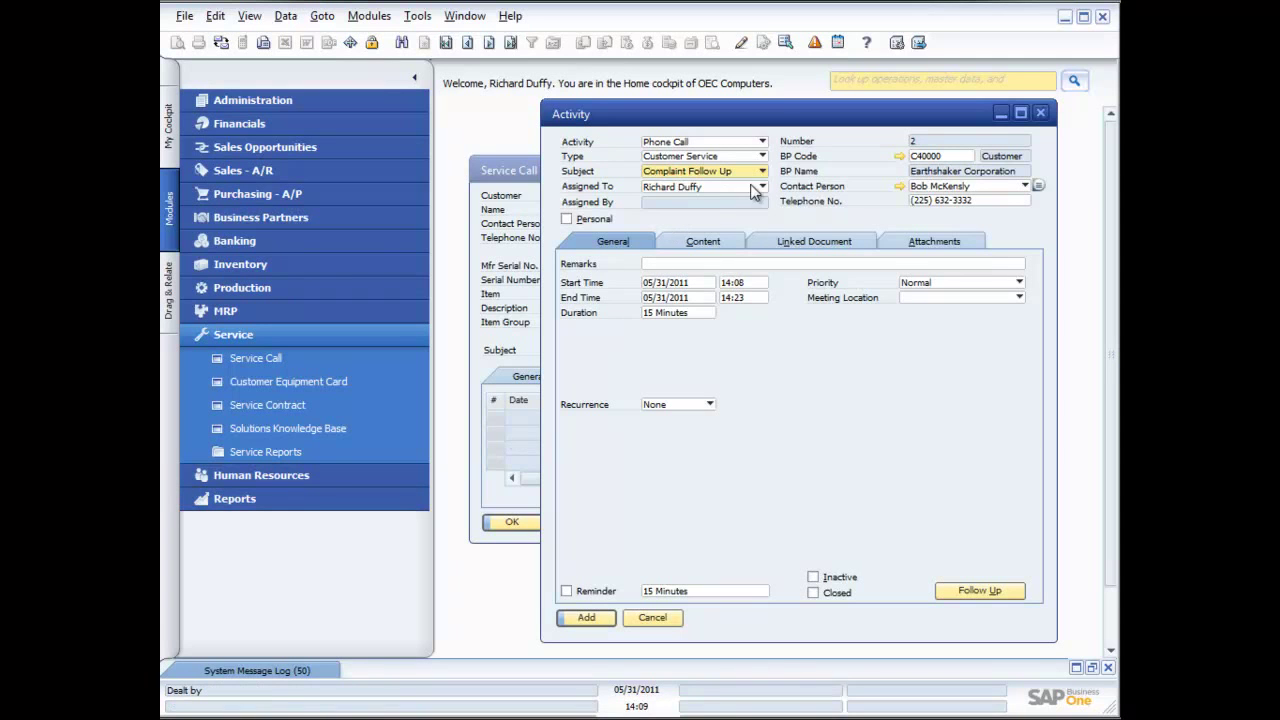
- Check which users the activity can be assigned to, keeping the current assignee
{"action": "left_click", "coordinate": [761, 188]}
{"action": "scroll", "coordinate": [776, 290], "scroll_direction": "up", "scroll_amount": 1}
{"action": "scroll", "coordinate": [769, 374], "scroll_direction": "down", "scroll_amount": 1}
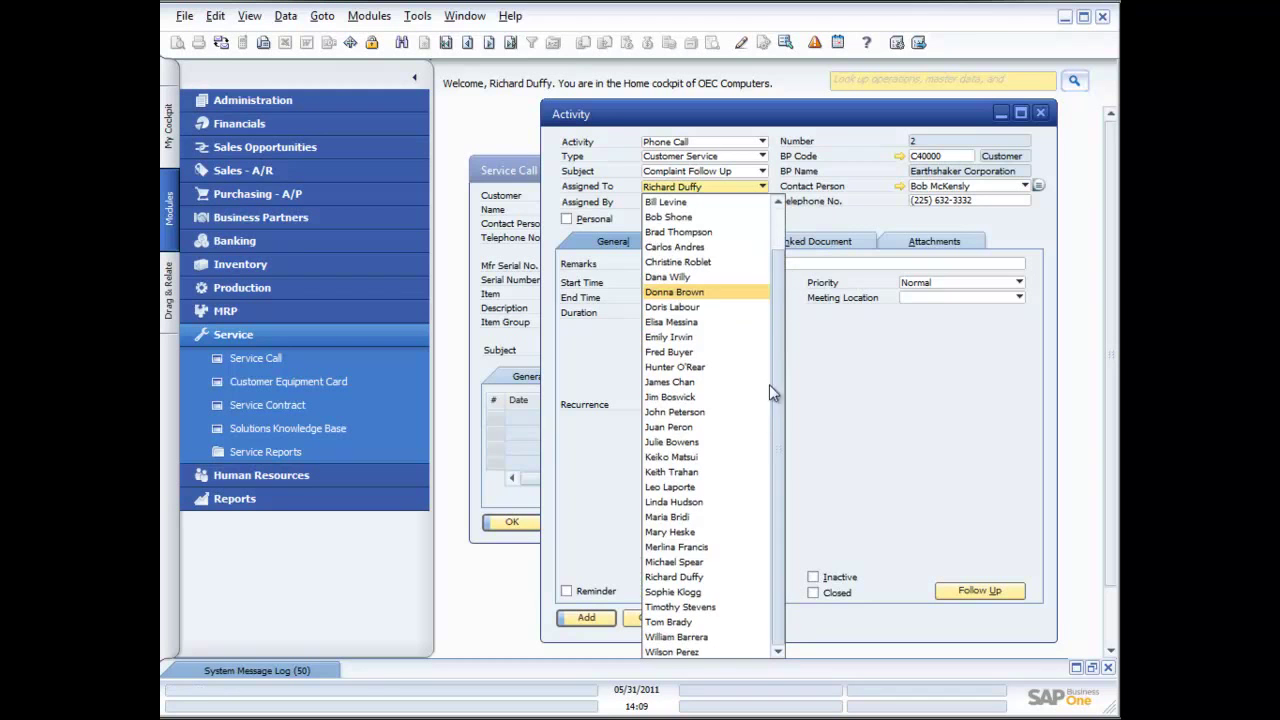
{"action": "left_click", "coordinate": [720, 578]}
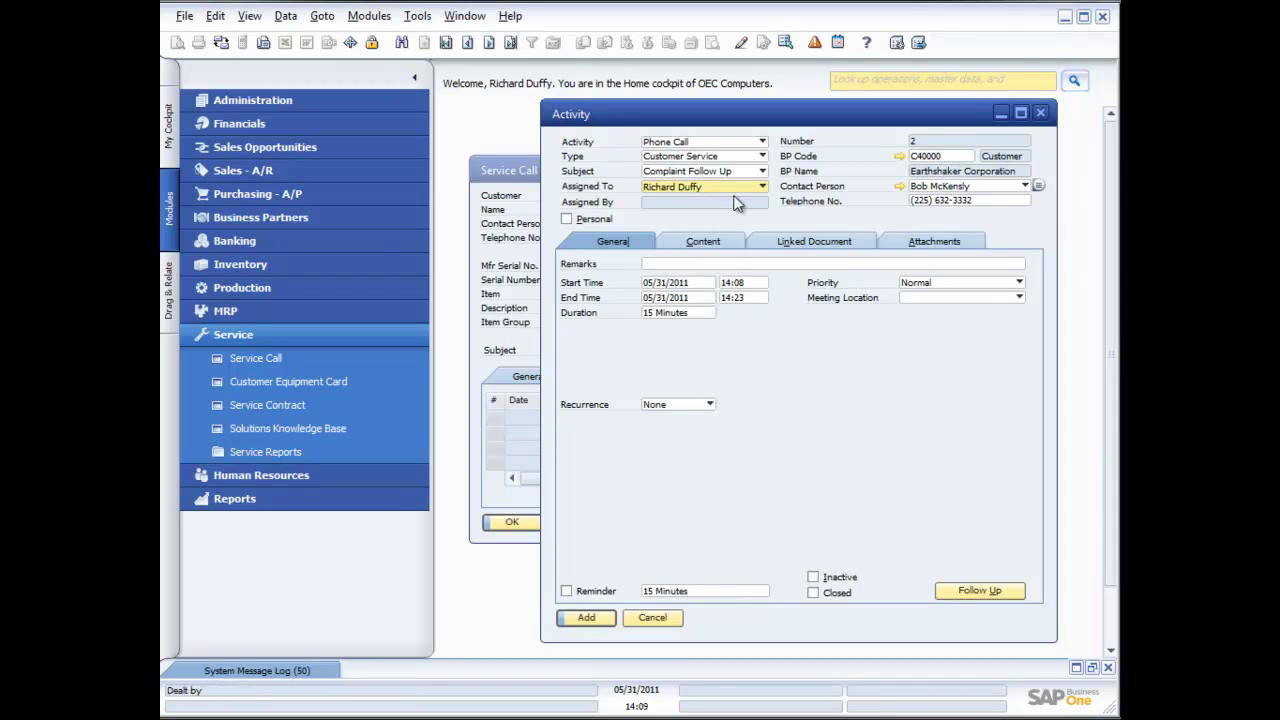
- Add an activity remark that the contact was called to explain the situation and offered a discount
{"action": "left_click", "coordinate": [692, 263]}
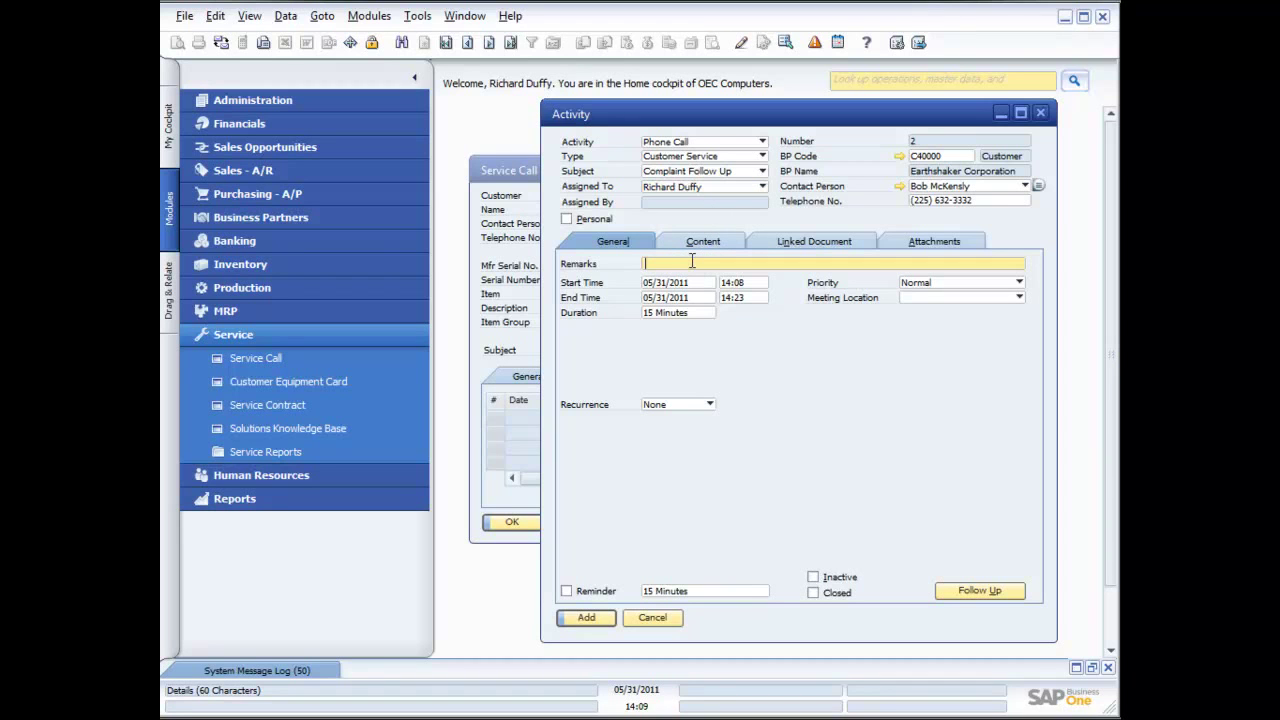
{"action": "type", "text": "Called bob to explain the situaltion and offered "}
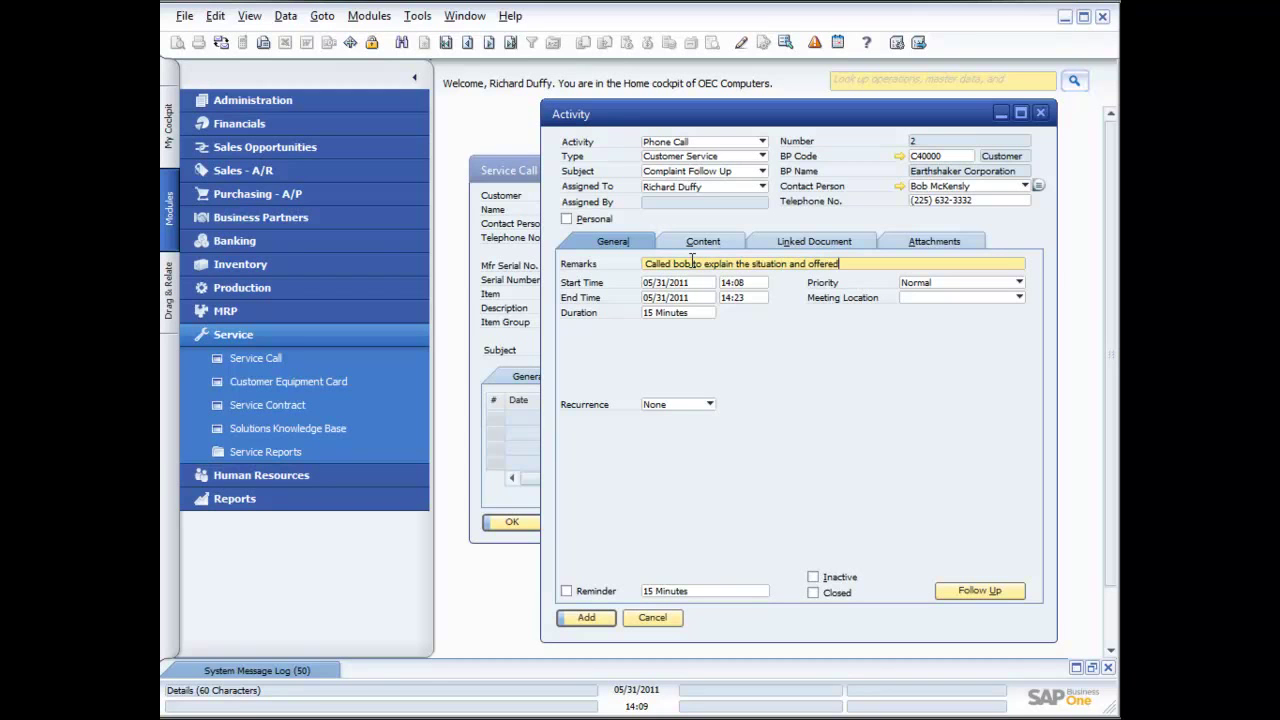
{"action": "type", "text": "to discus"}
{"action": "type", "text": "unt"}
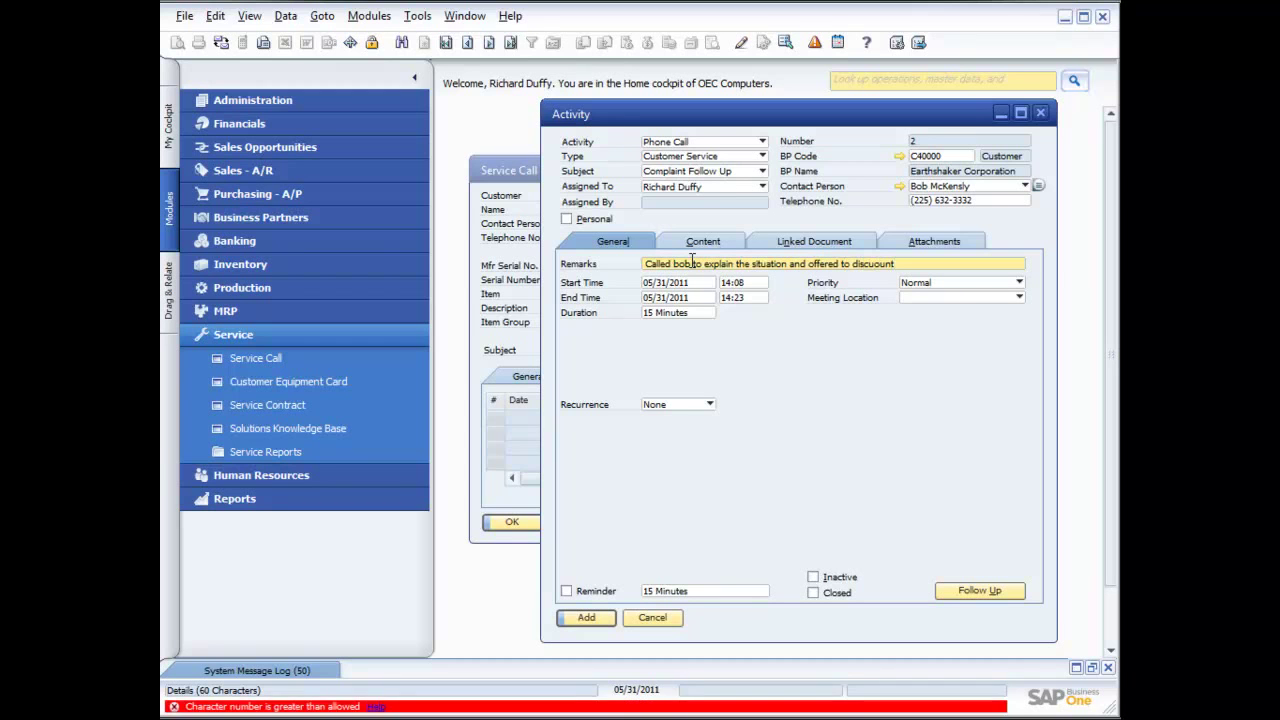
{"action": "key", "text": "BackSpace"}
{"action": "key", "text": "BackSpace"}
{"action": "key", "text": "BackSpace"}
{"action": "key", "text": "BackSpace"}
{"action": "key", "text": "BackSpace"}
{"action": "key", "text": "BackSpace"}
{"action": "key", "text": "BackSpace"}
{"action": "key", "text": "BackSpace"}
{"action": "key", "text": "BackSpace"}
{"action": "key", "text": "BackSpace"}
{"action": "key", "text": "BackSpace"}
{"action": "key", "text": "BackSpace"}
{"action": "type", "text": "discount"}
- Record in the activity's content the 5% discount offered on maintenance renewal to apologise for the poor experience, and that the contact was happy with the resolution
{"action": "left_click", "coordinate": [707, 243]}
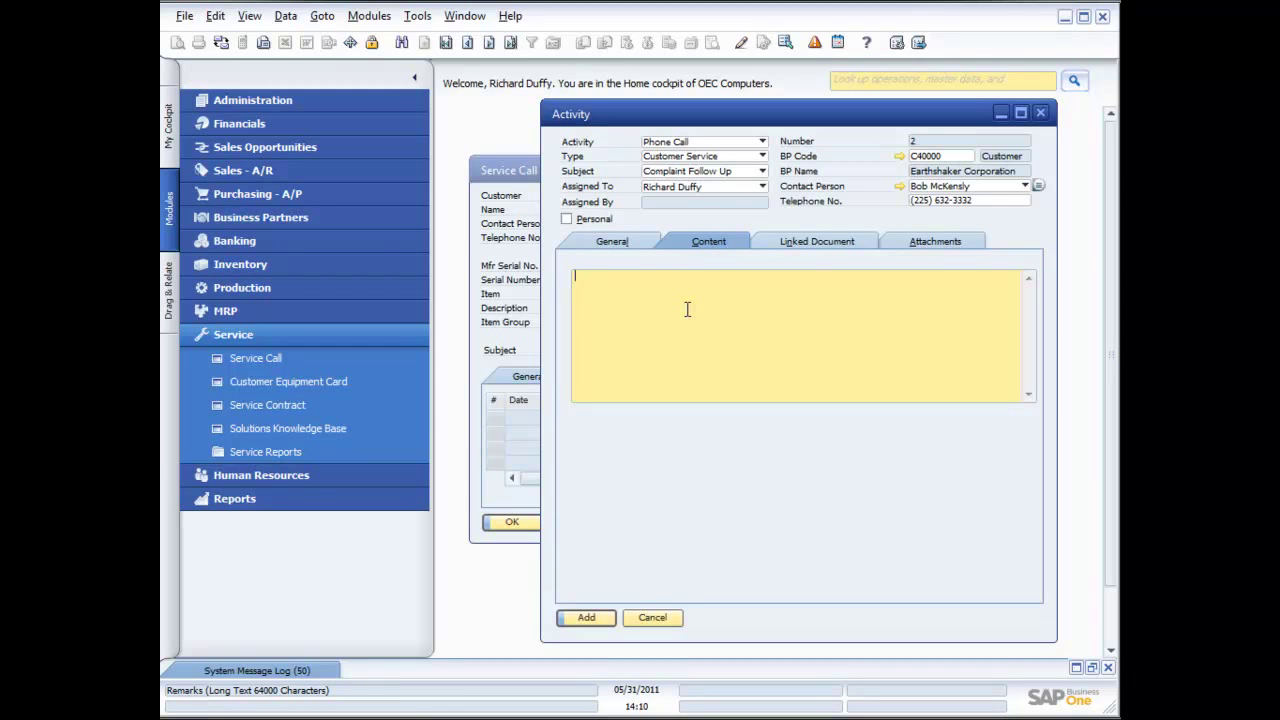
{"action": "type", "text": "Offered Bob a 5% discount when he renews "}
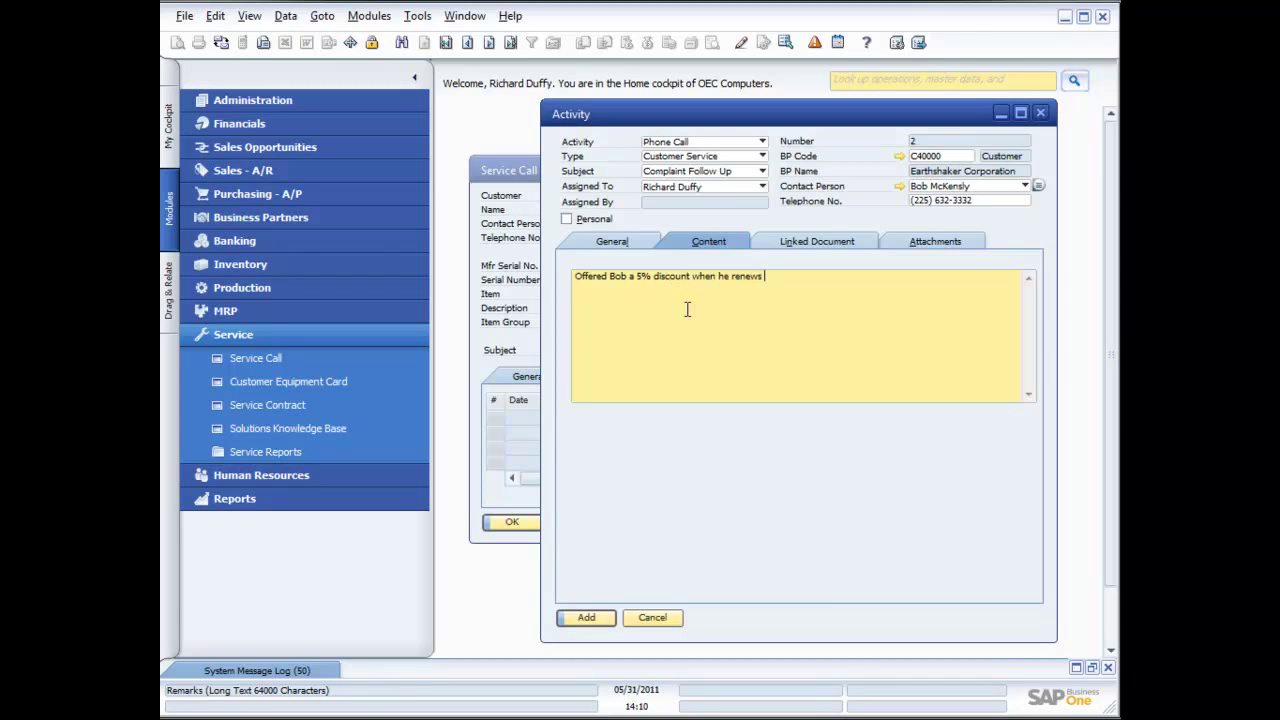
{"action": "type", "text": "his maintenance to say sorry for the "}
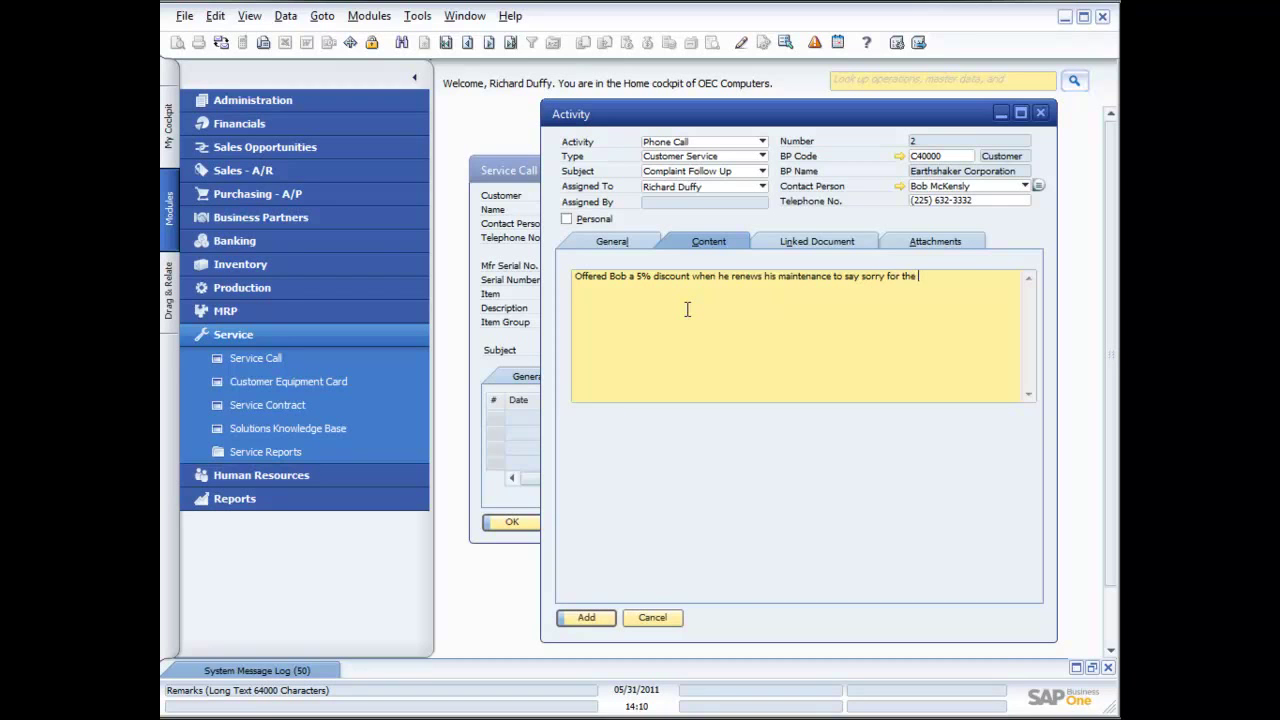
{"action": "type", "text": "poor experience. bob was happy with the "}
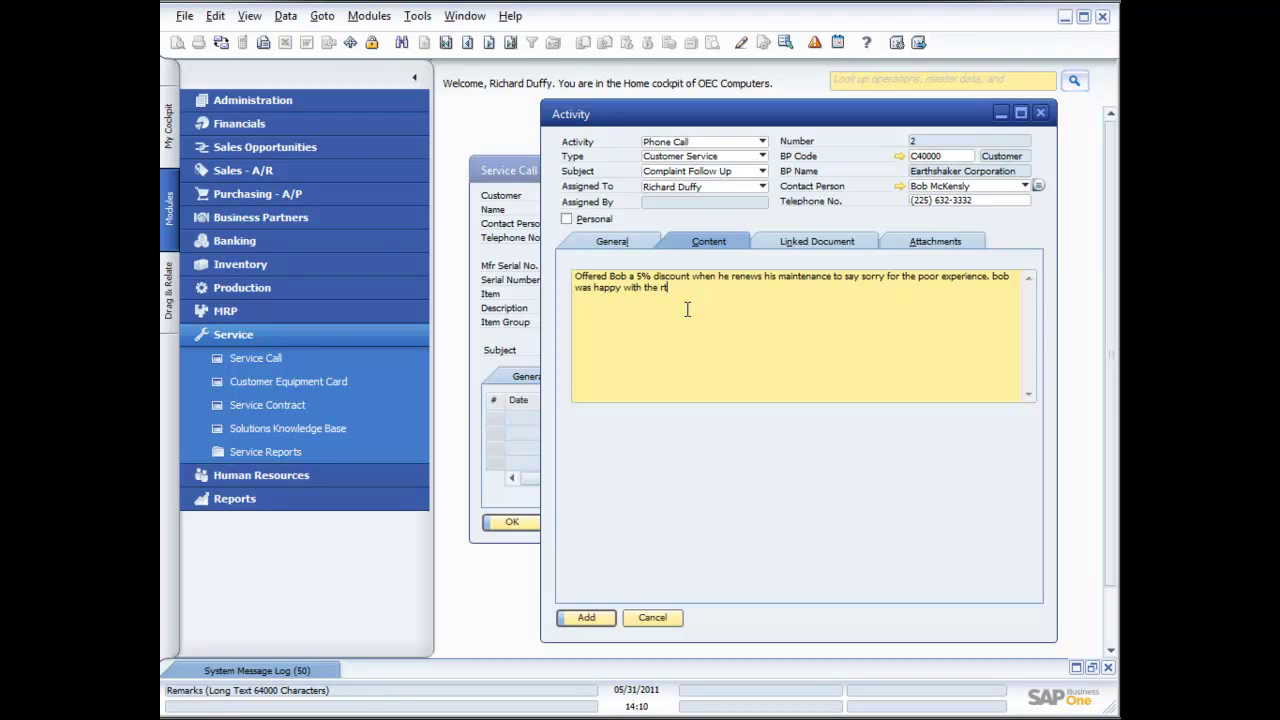
{"action": "type", "text": "resolution."}
- Link the activity to the customer's sales order 3, choosing Sales Orders as the linked document type
{"action": "left_click", "coordinate": [820, 244]}
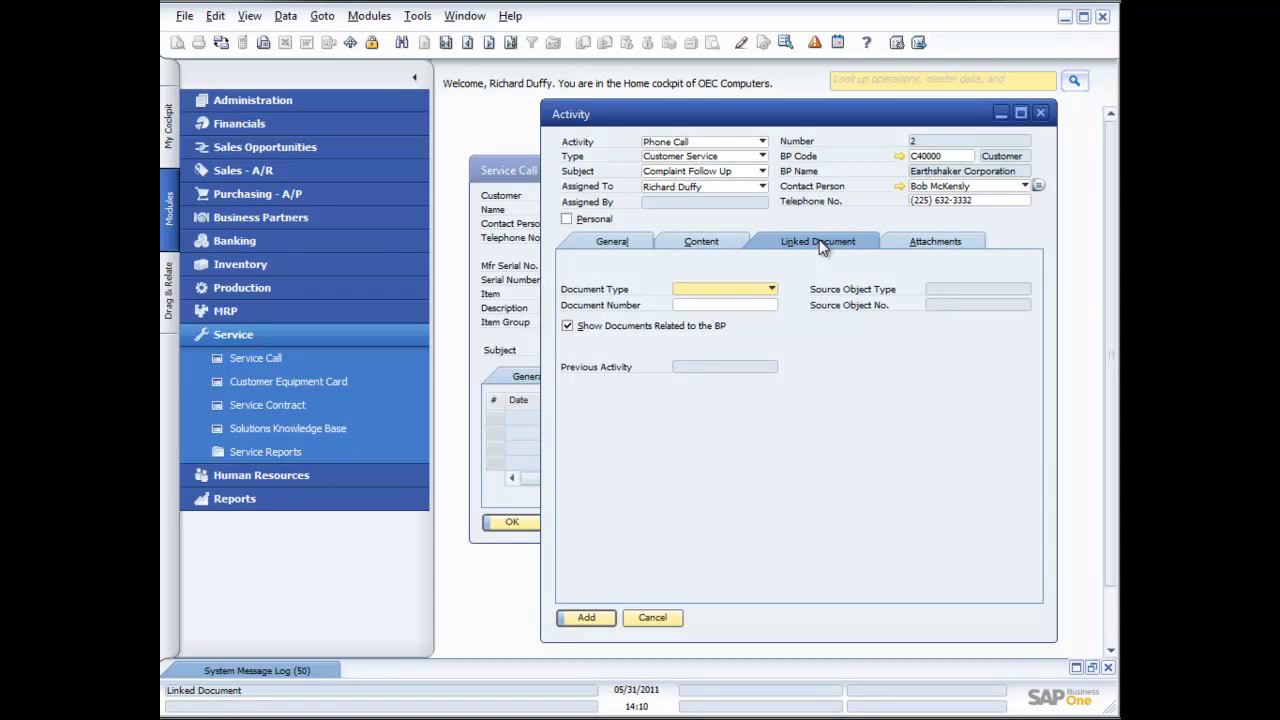
{"action": "left_click", "coordinate": [771, 289]}
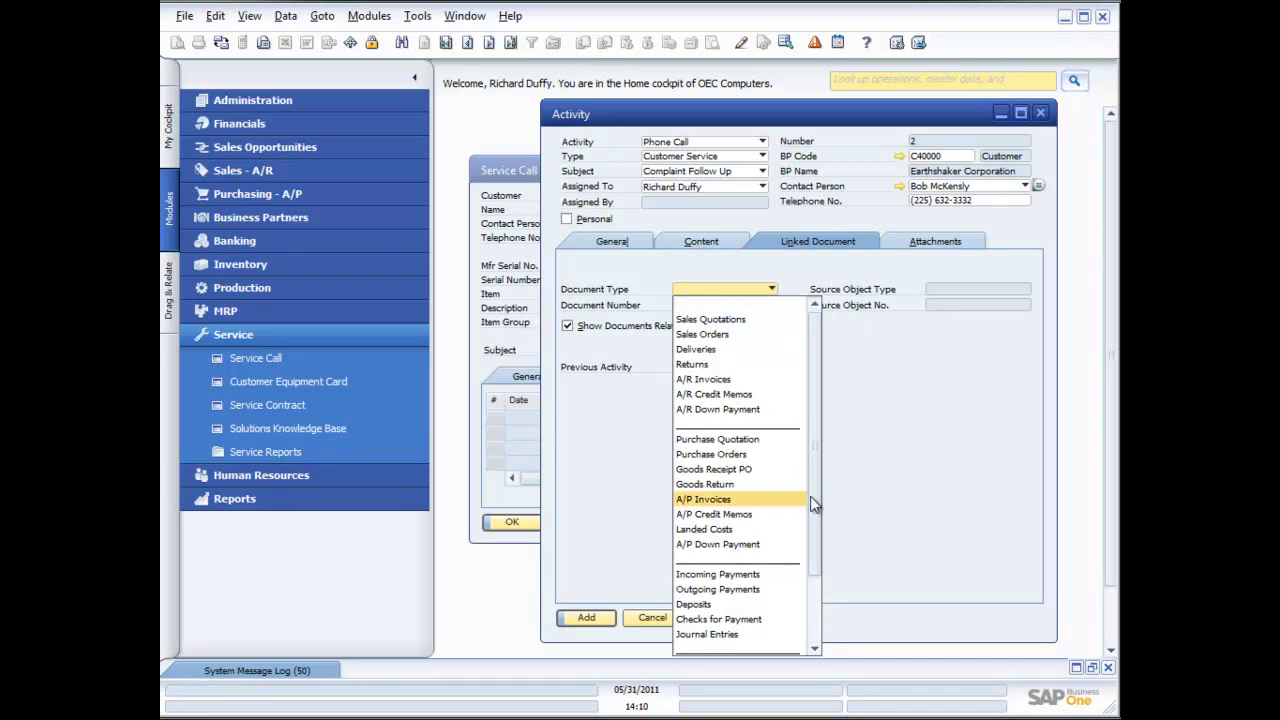
{"action": "left_click_drag", "start_coordinate": [813, 499], "coordinate": [816, 566]}
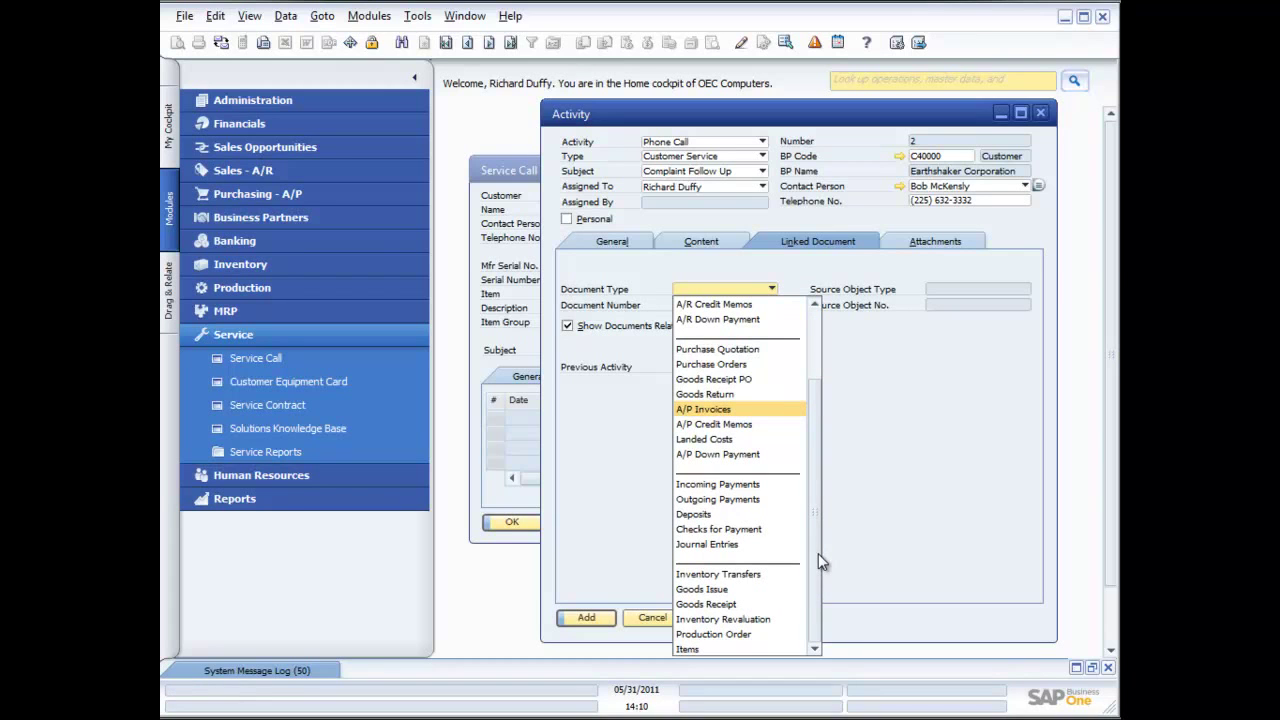
{"action": "left_click_drag", "start_coordinate": [813, 503], "coordinate": [814, 418]}
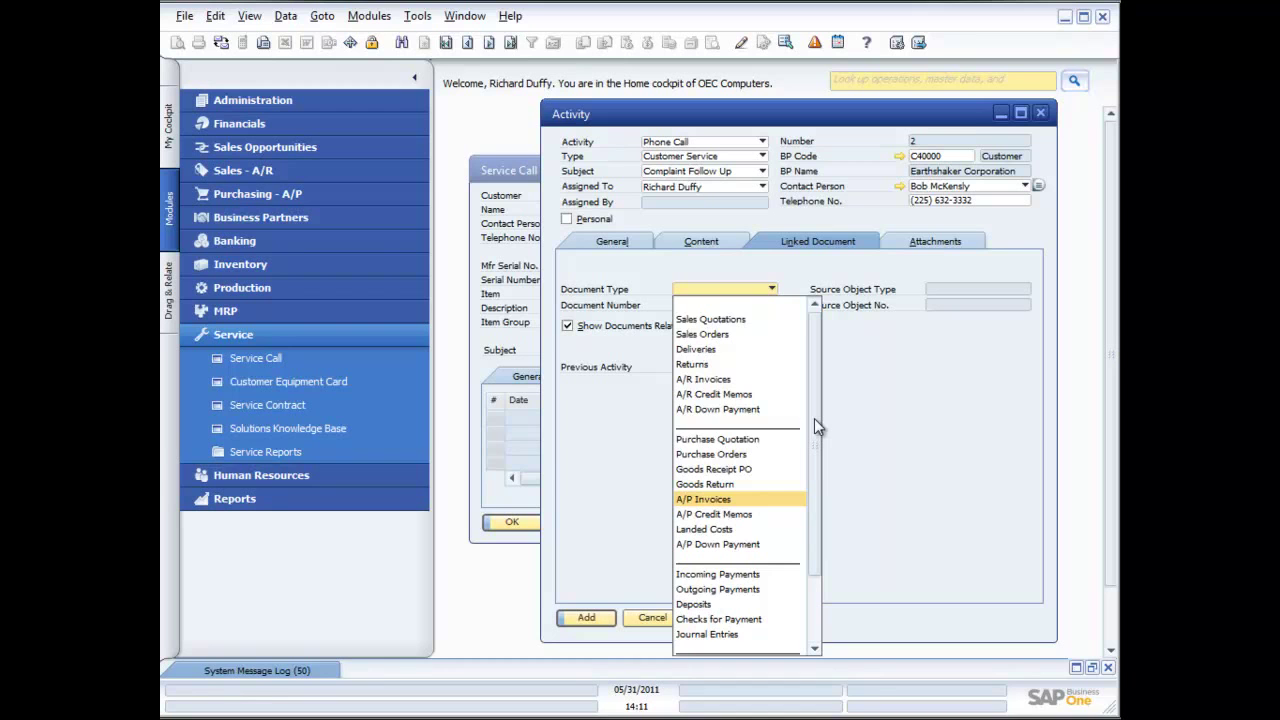
{"action": "left_click", "coordinate": [713, 335]}
{"action": "left_click", "coordinate": [723, 306]}
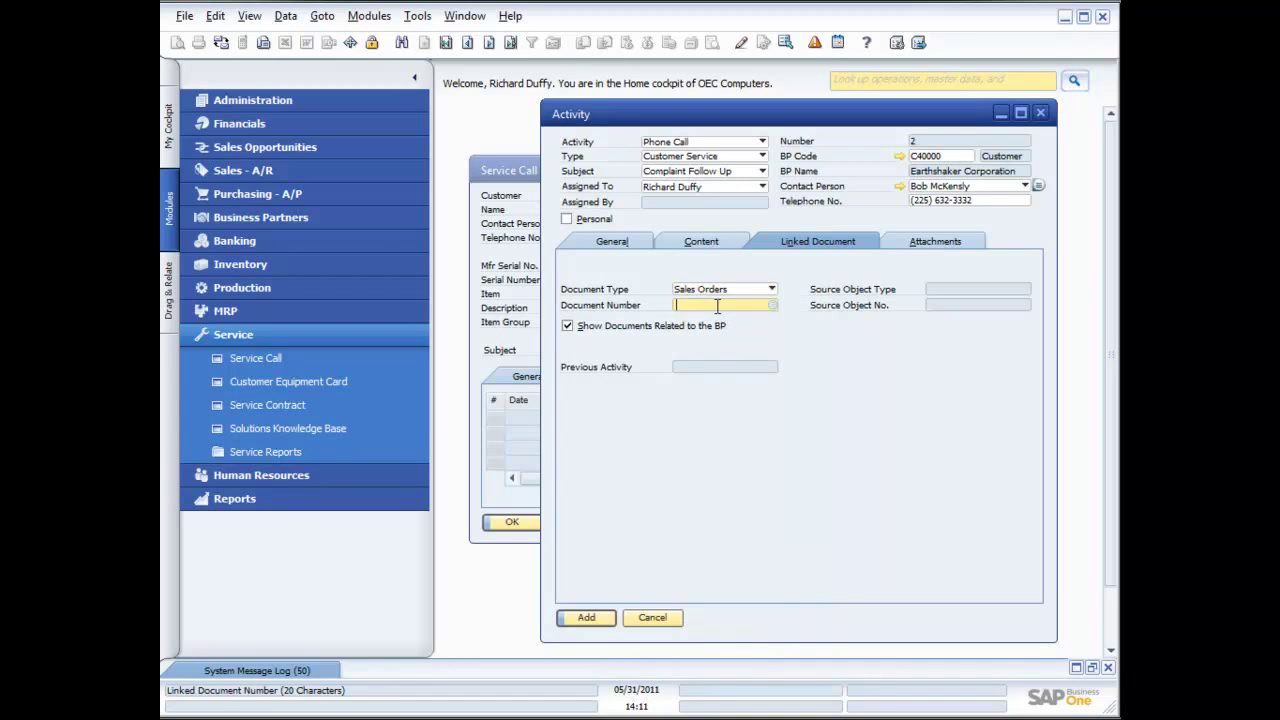
{"action": "left_click", "coordinate": [769, 306]}
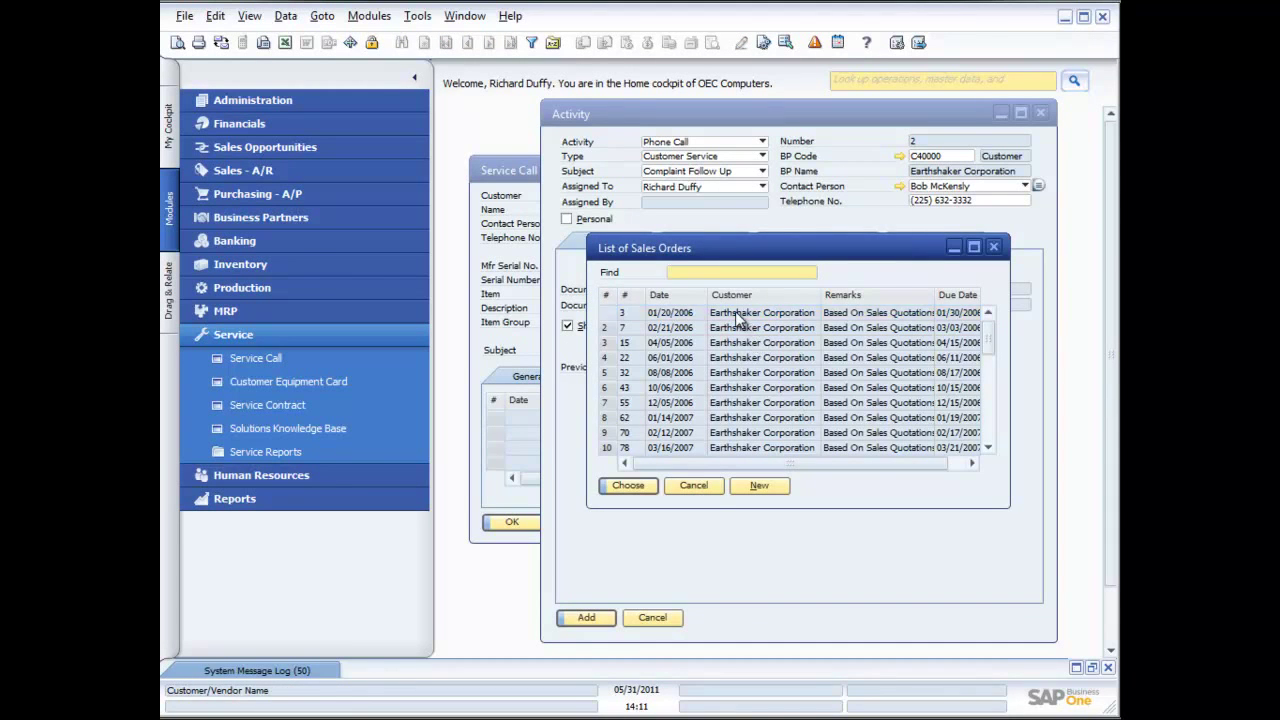
{"action": "double_click", "coordinate": [737, 316]}
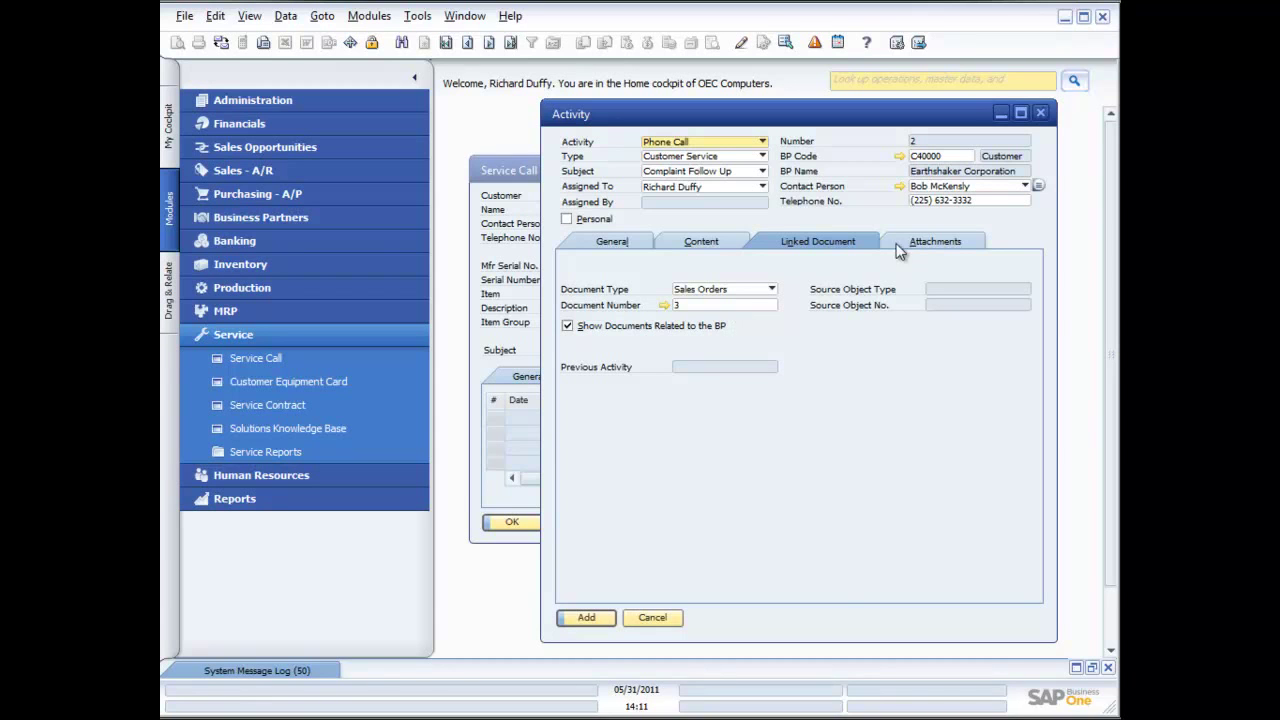
- Mark the follow-up activity as closed and add it to the service call
{"action": "left_click", "coordinate": [613, 243]}
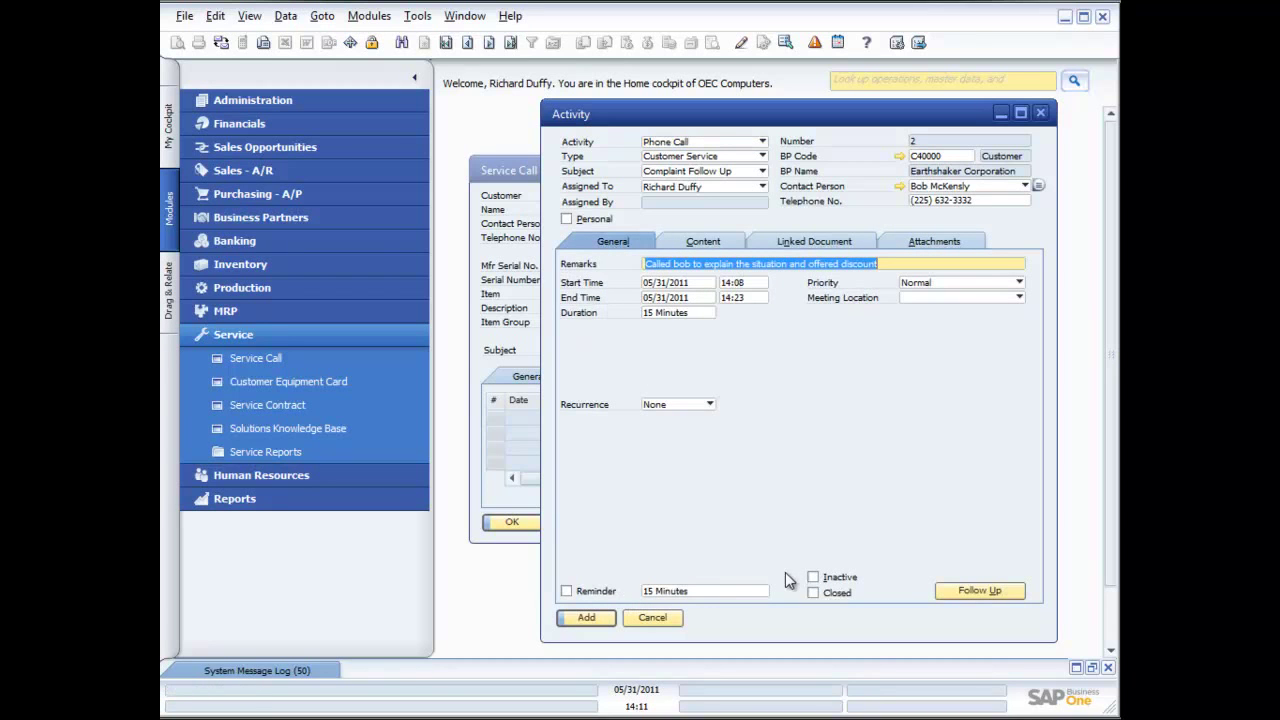
{"action": "left_click", "coordinate": [979, 589]}
{"action": "left_click", "coordinate": [813, 593]}
{"action": "left_click", "coordinate": [588, 617]}
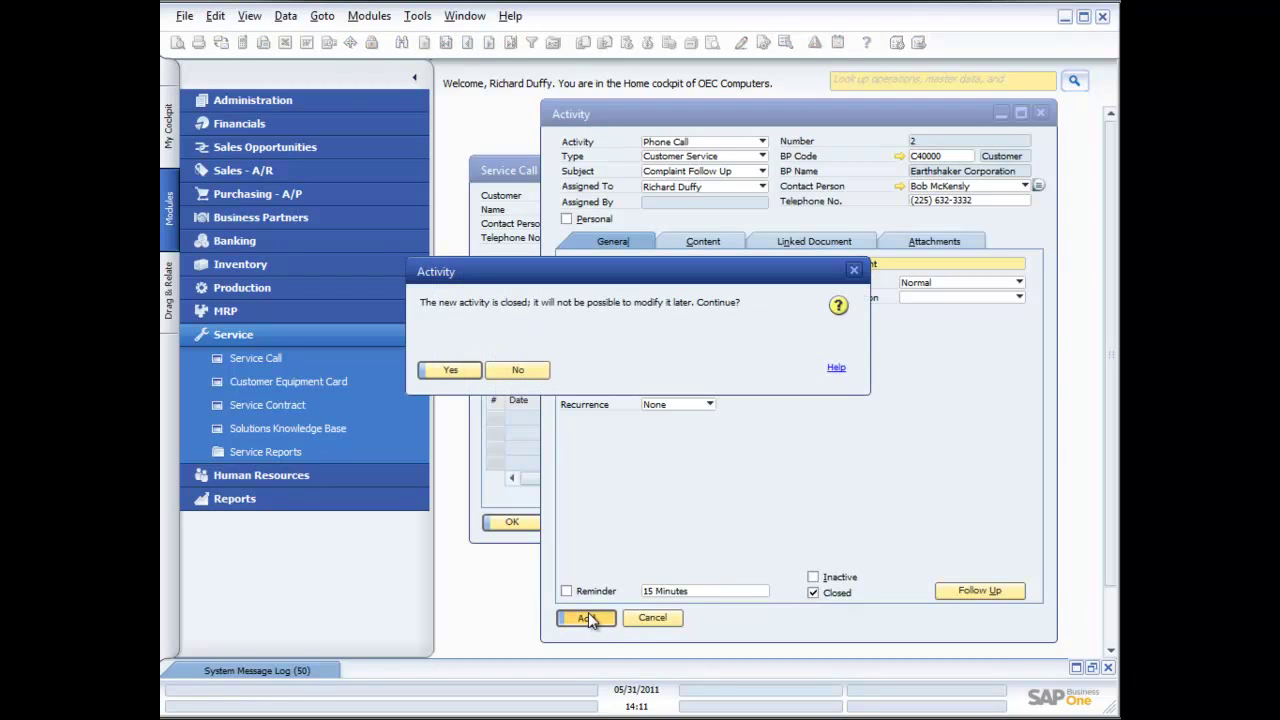
{"action": "left_click", "coordinate": [450, 370]}
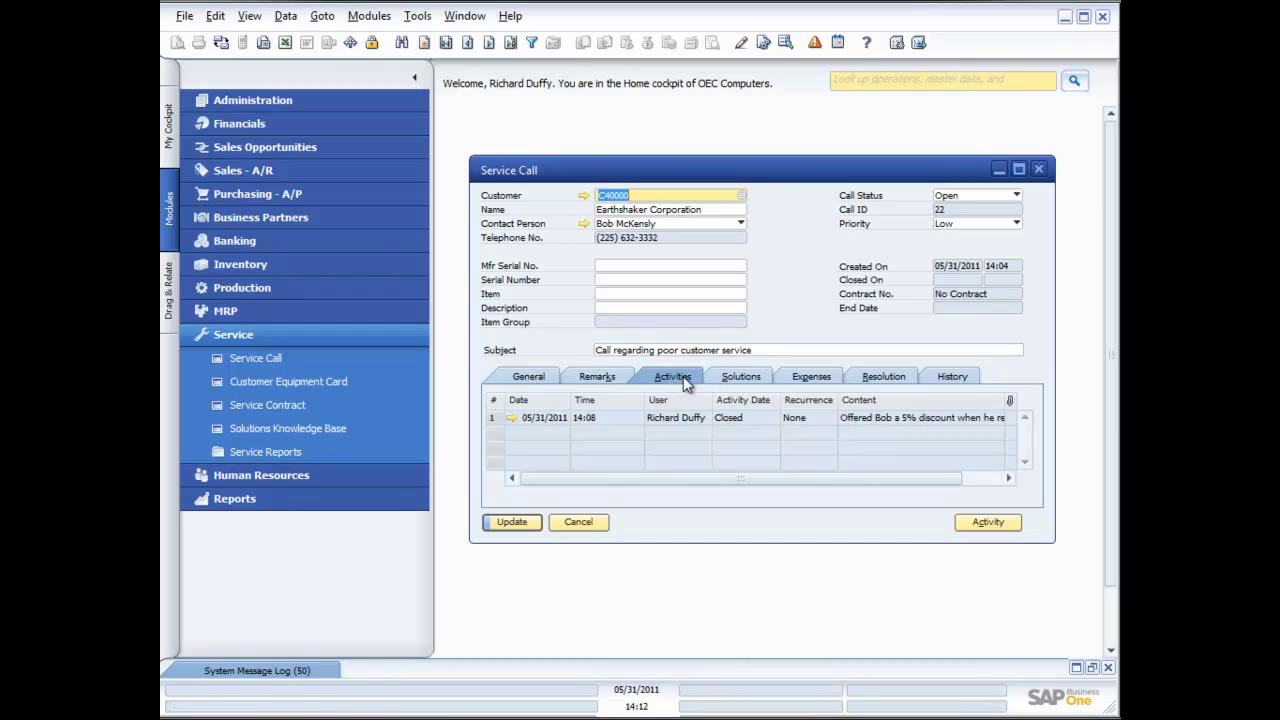
- Check the recommended solutions for the service call without choosing one
{"action": "left_click", "coordinate": [737, 375]}
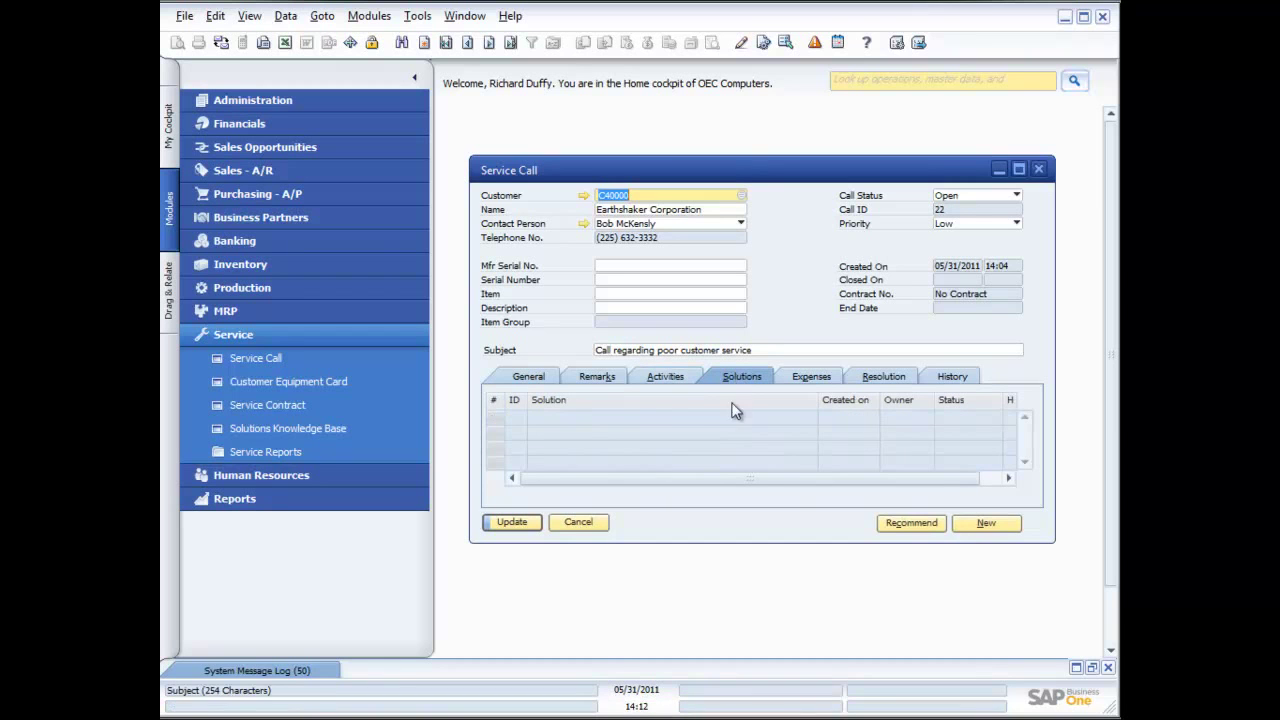
{"action": "left_click", "coordinate": [911, 523]}
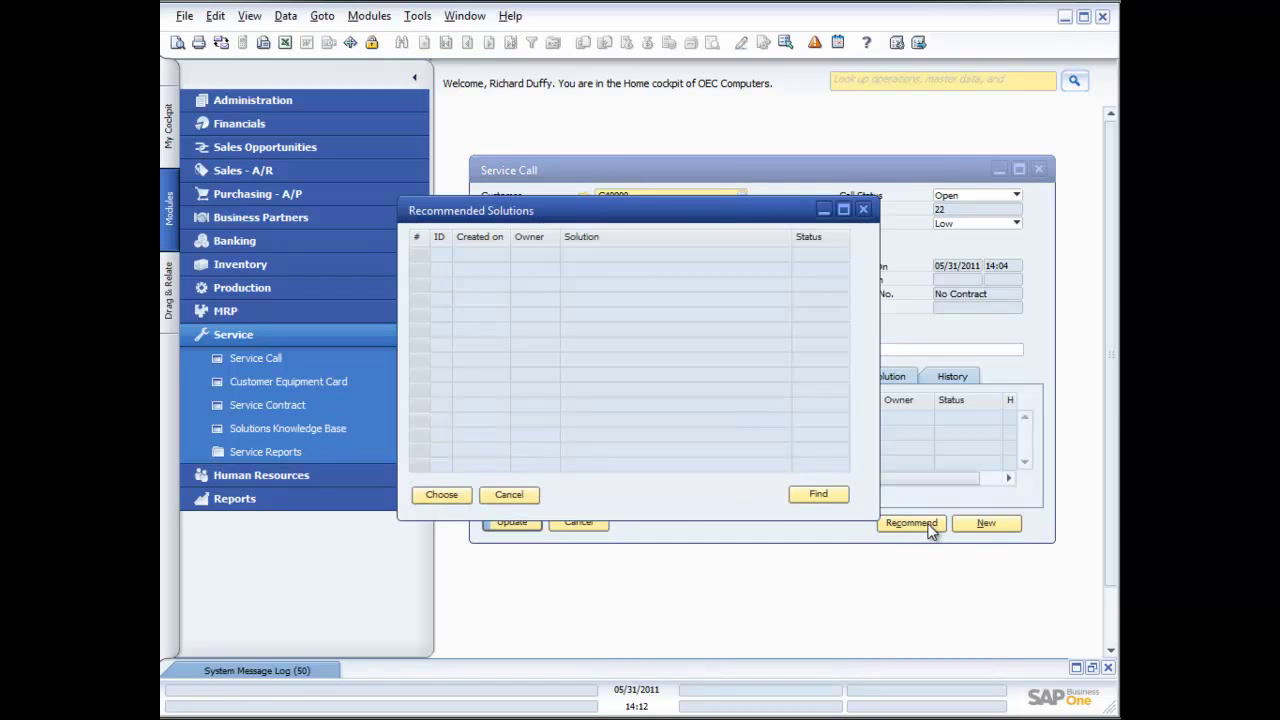
{"action": "left_click", "coordinate": [509, 494]}
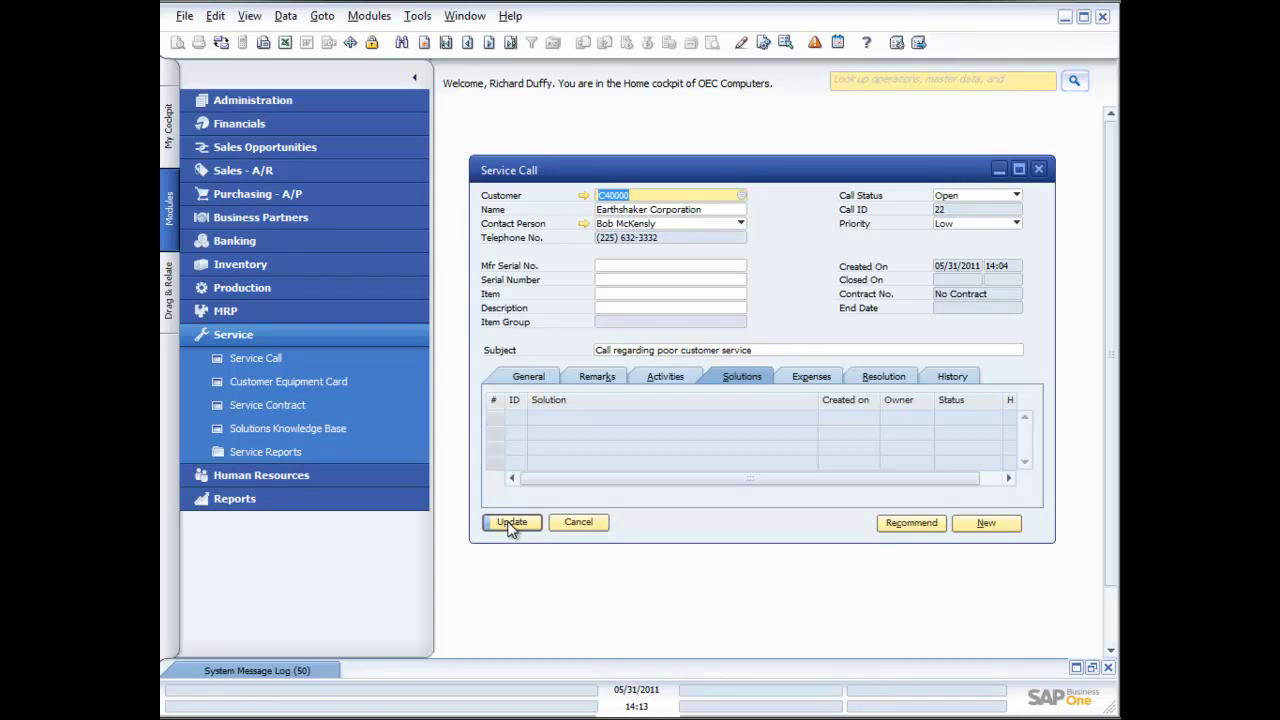
- Try to set the service call's status to Closed and save the call
{"action": "left_click", "coordinate": [1018, 198]}
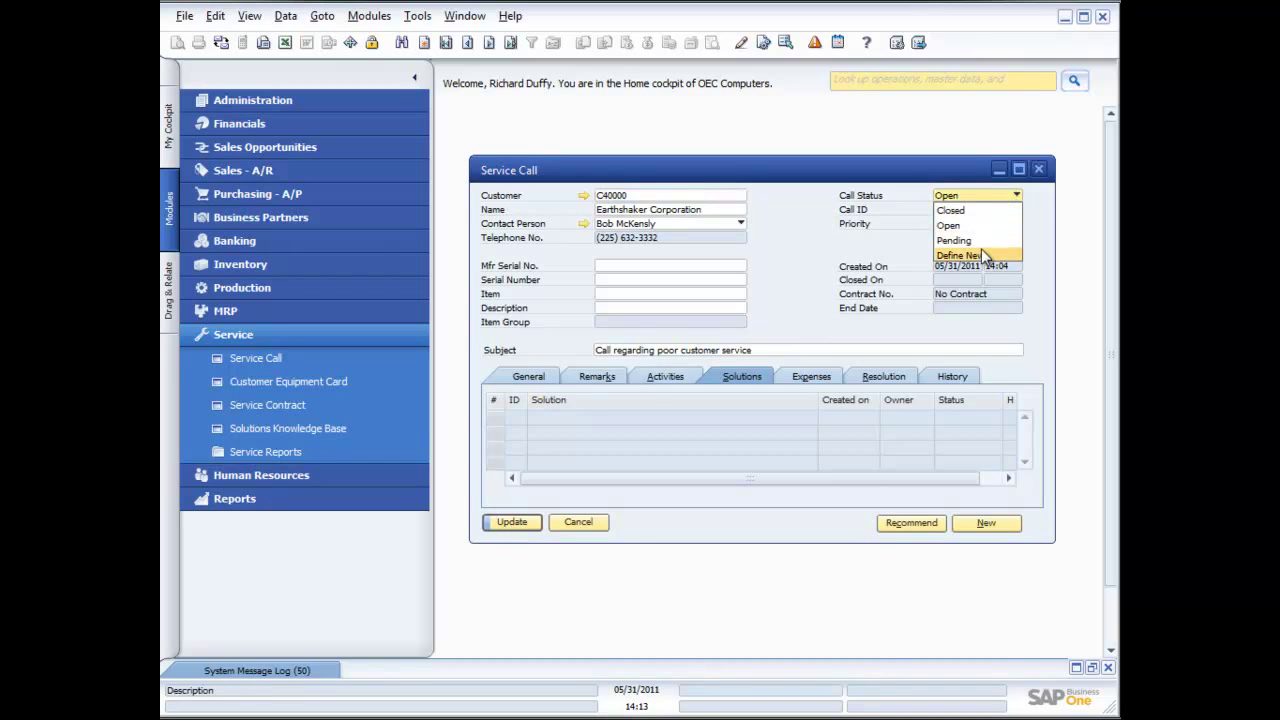
{"action": "left_click", "coordinate": [965, 210]}
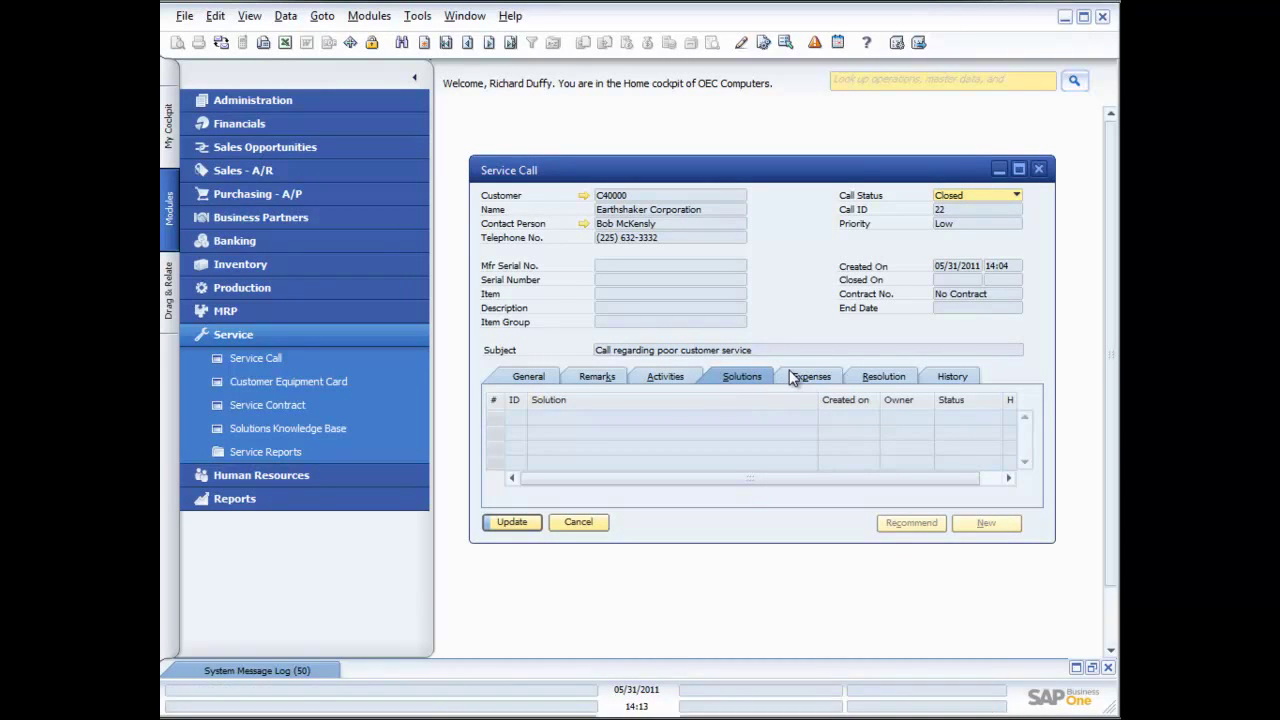
{"action": "left_click", "coordinate": [871, 376]}
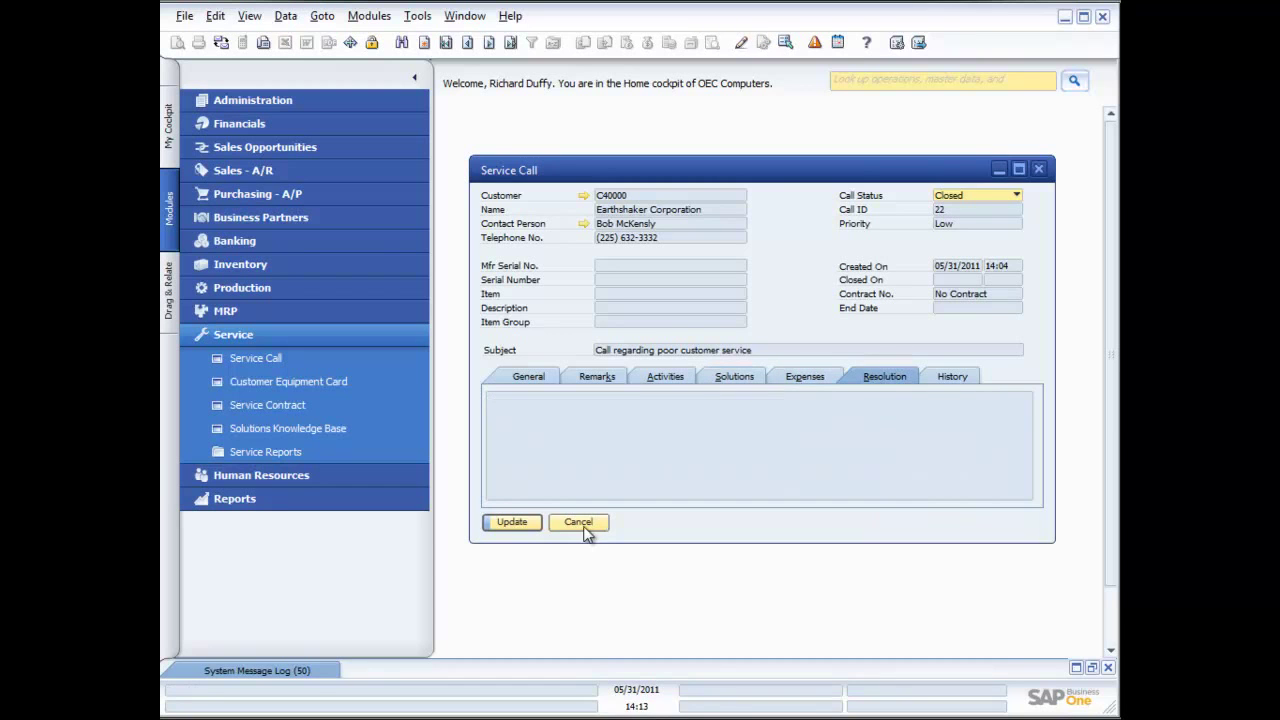
{"action": "left_click", "coordinate": [514, 522]}
- Record in the call's resolution that the contact was offered a discount on the next order and agreed the outcome was satisfactory
{"action": "left_click", "coordinate": [777, 417]}
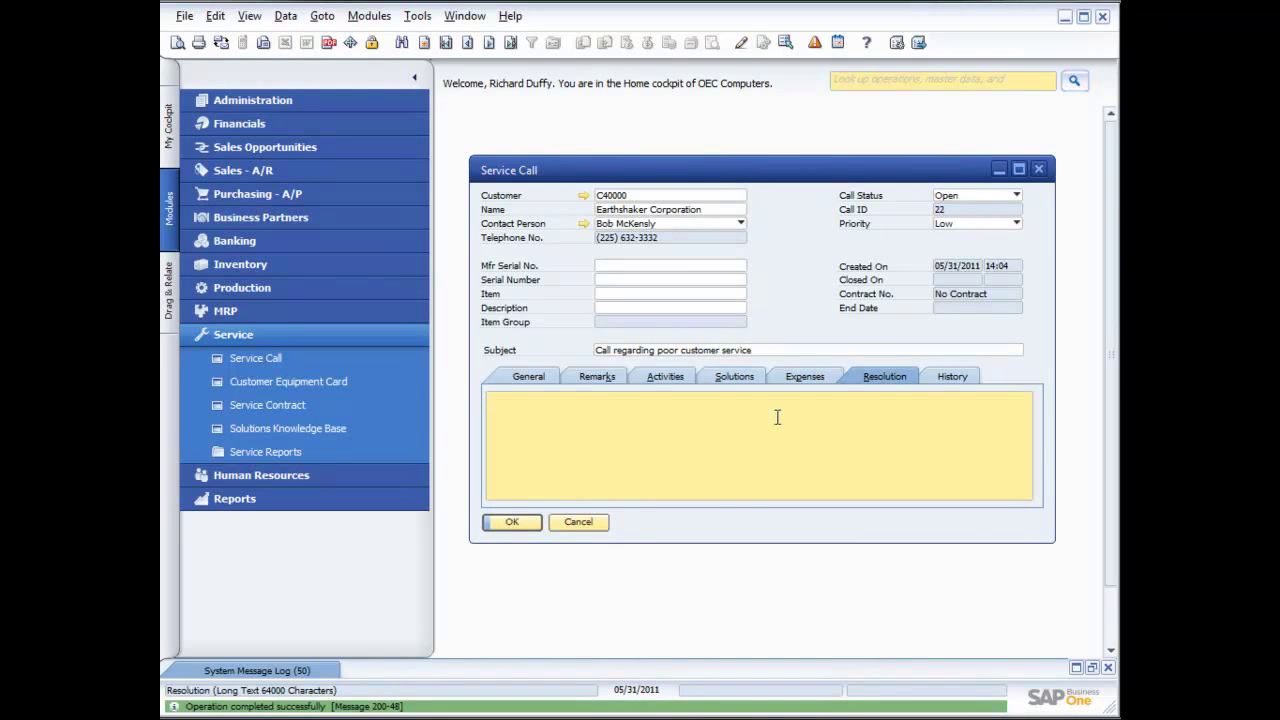
{"action": "type", "text": "Offe"}
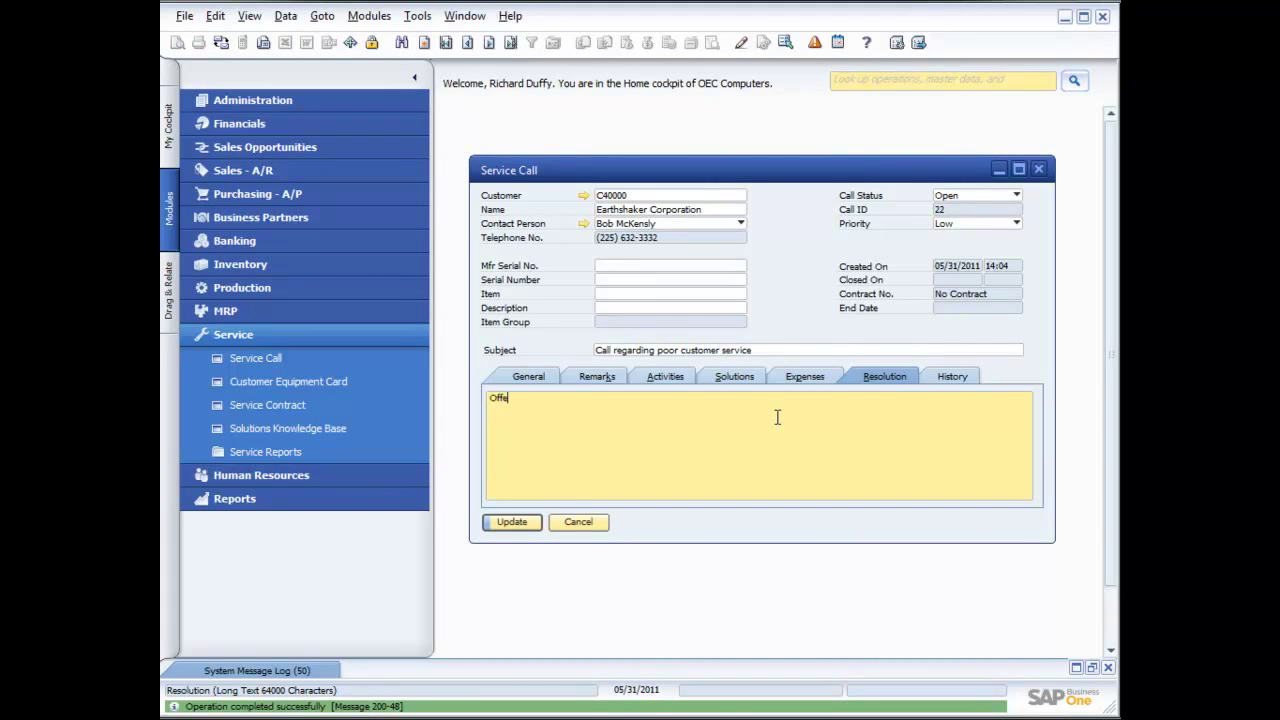
{"action": "type", "text": "red Bob a 1"}
{"action": "key", "text": "BackSpace"}
{"action": "type", "text": "discount on his next order and he"}
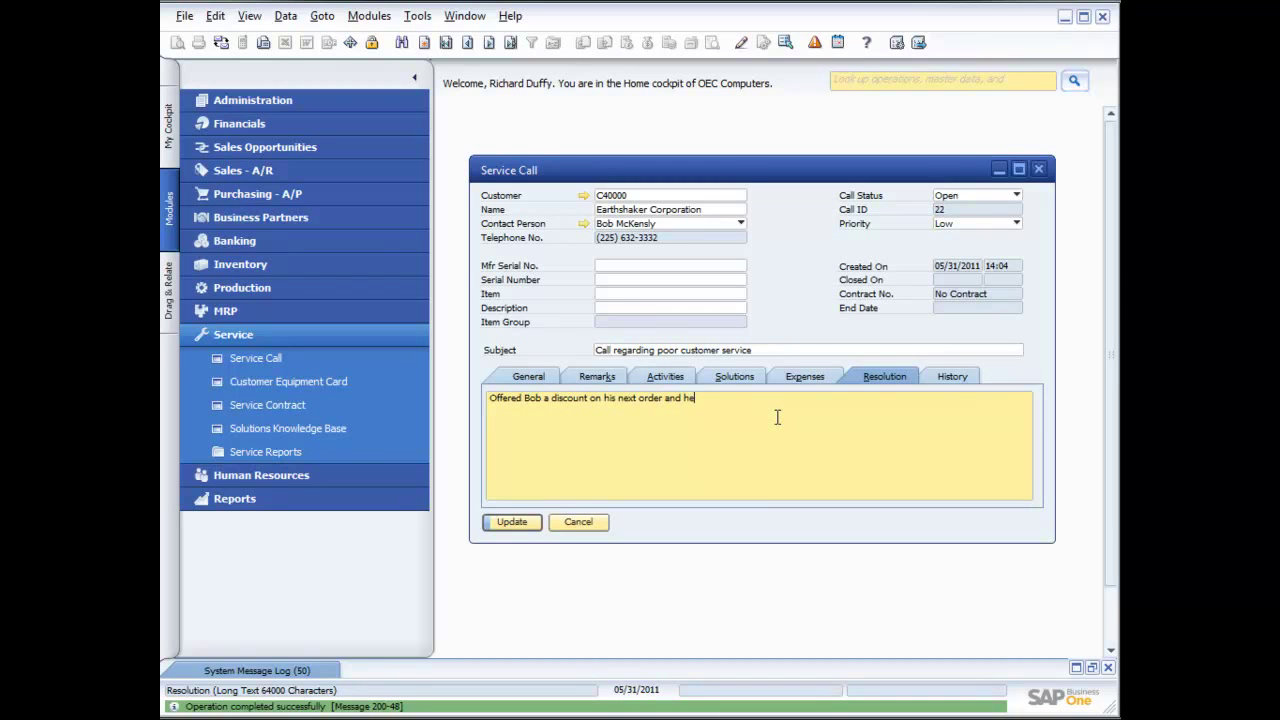
{"action": "type", "text": " agreed that he was satified with the outcome"}
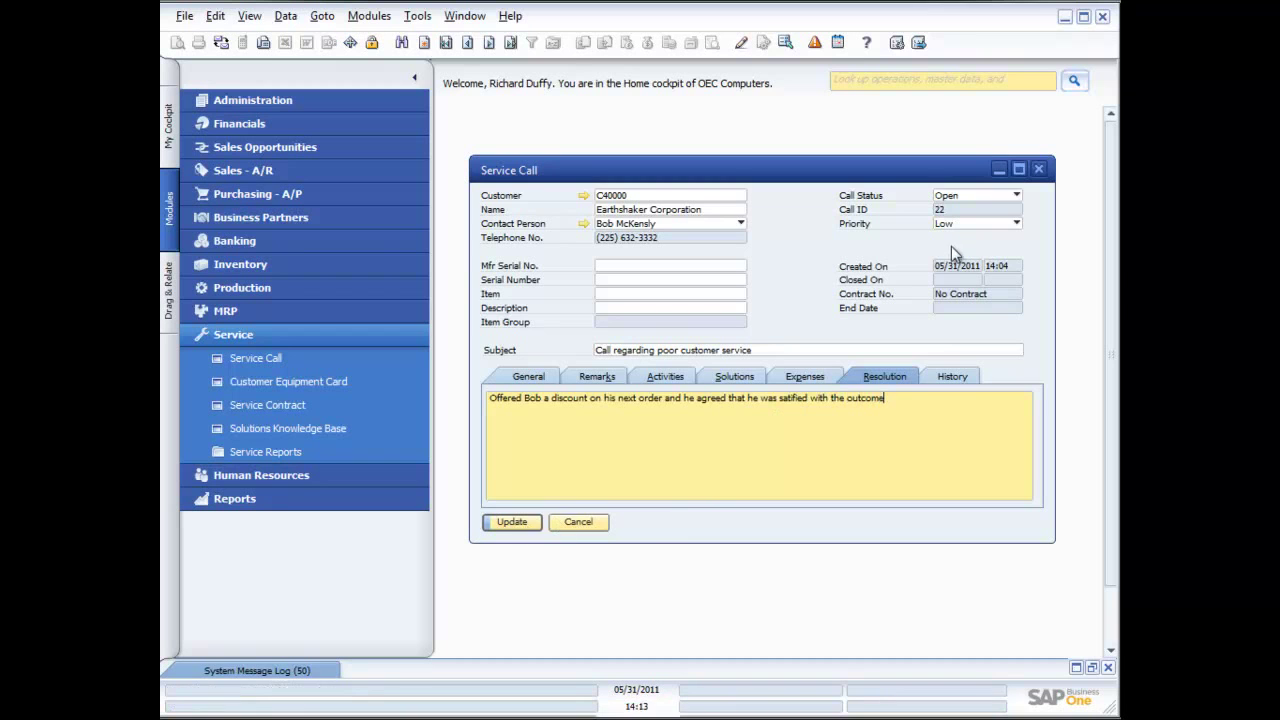
- Set the call status to Closed, save the service call and close its window
{"action": "left_click", "coordinate": [1017, 196]}
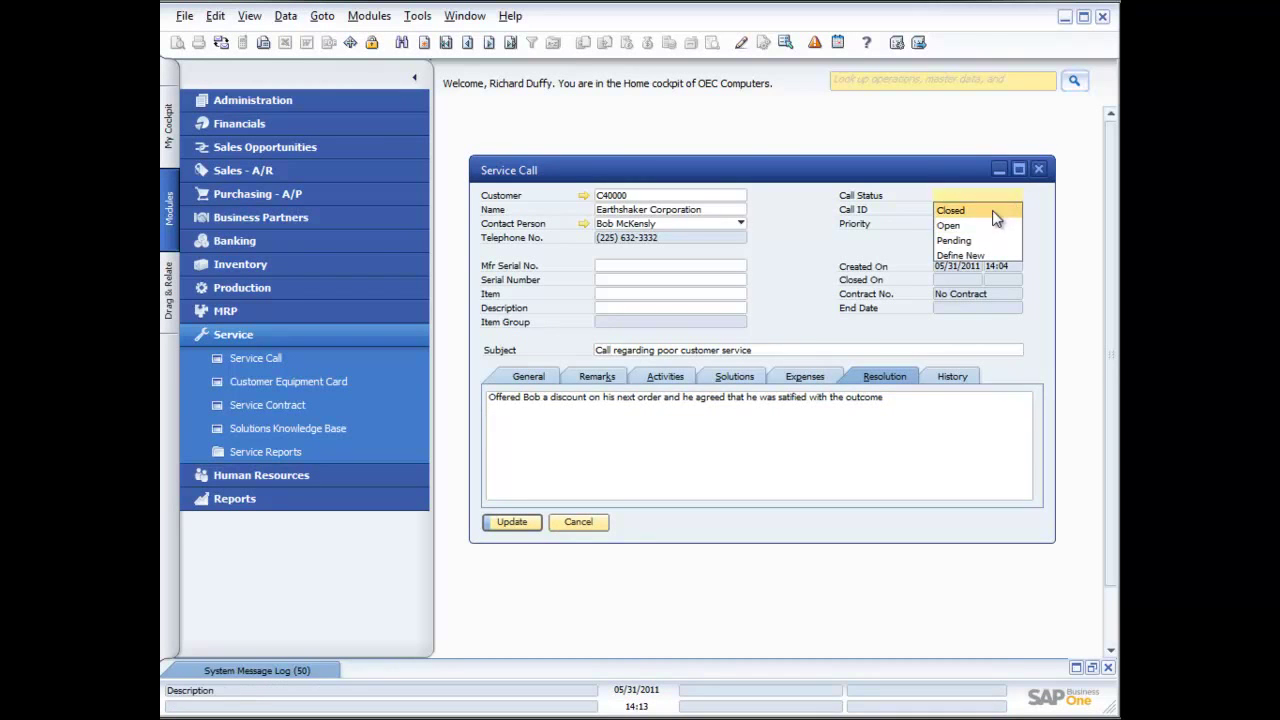
{"action": "left_click", "coordinate": [994, 212]}
{"action": "left_click", "coordinate": [532, 523]}
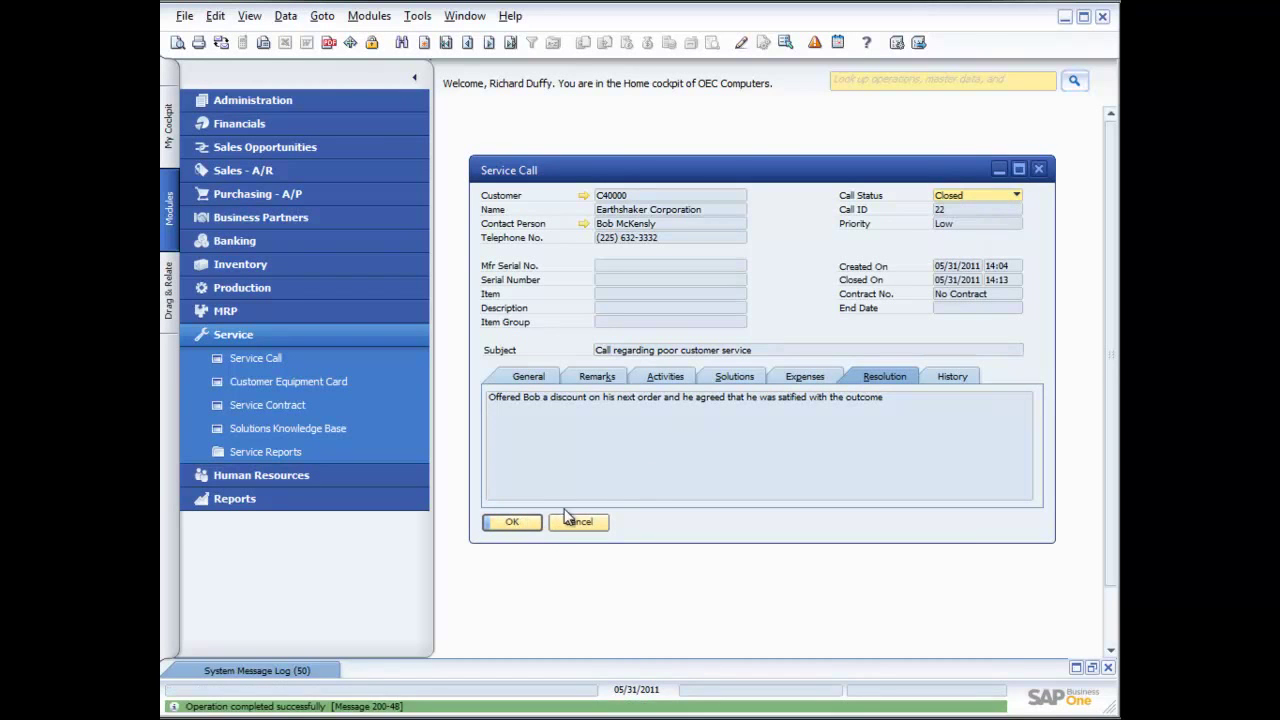
{"action": "left_click", "coordinate": [514, 522]}
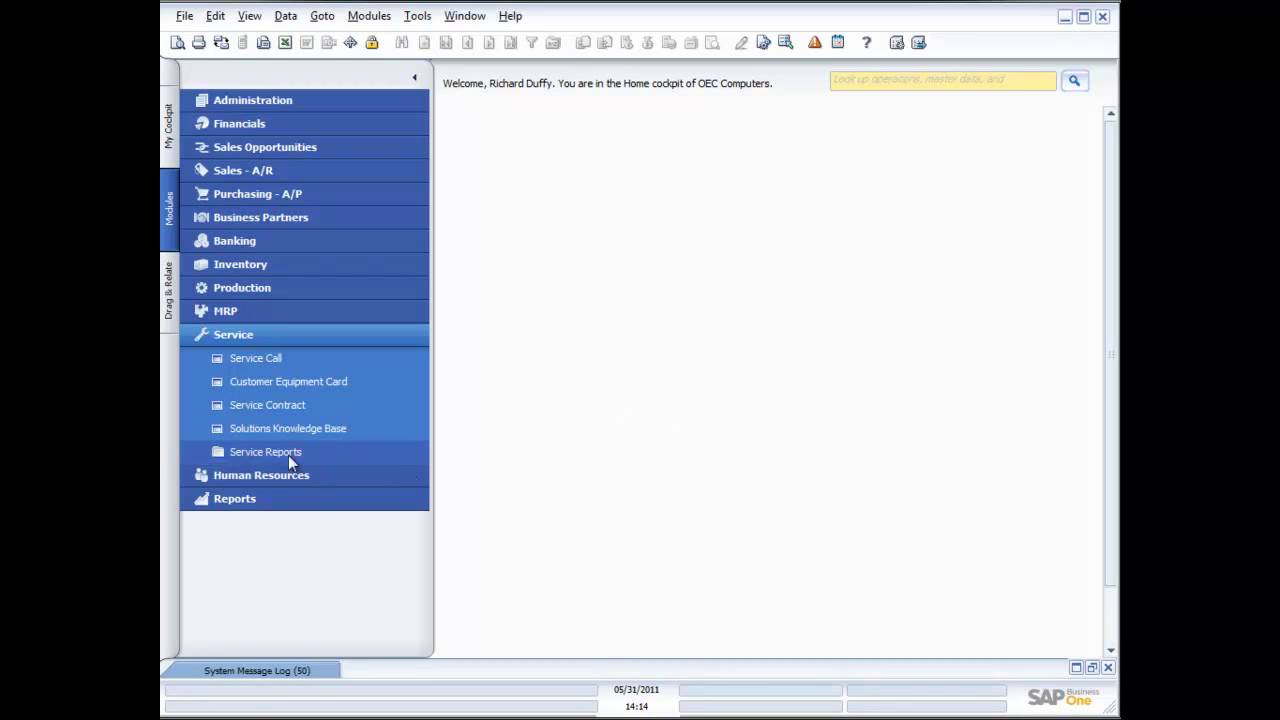
- Run the Service Calls report without any selection criteria, checking the problem type choices but leaving them unselected
{"action": "left_click", "coordinate": [263, 452]}
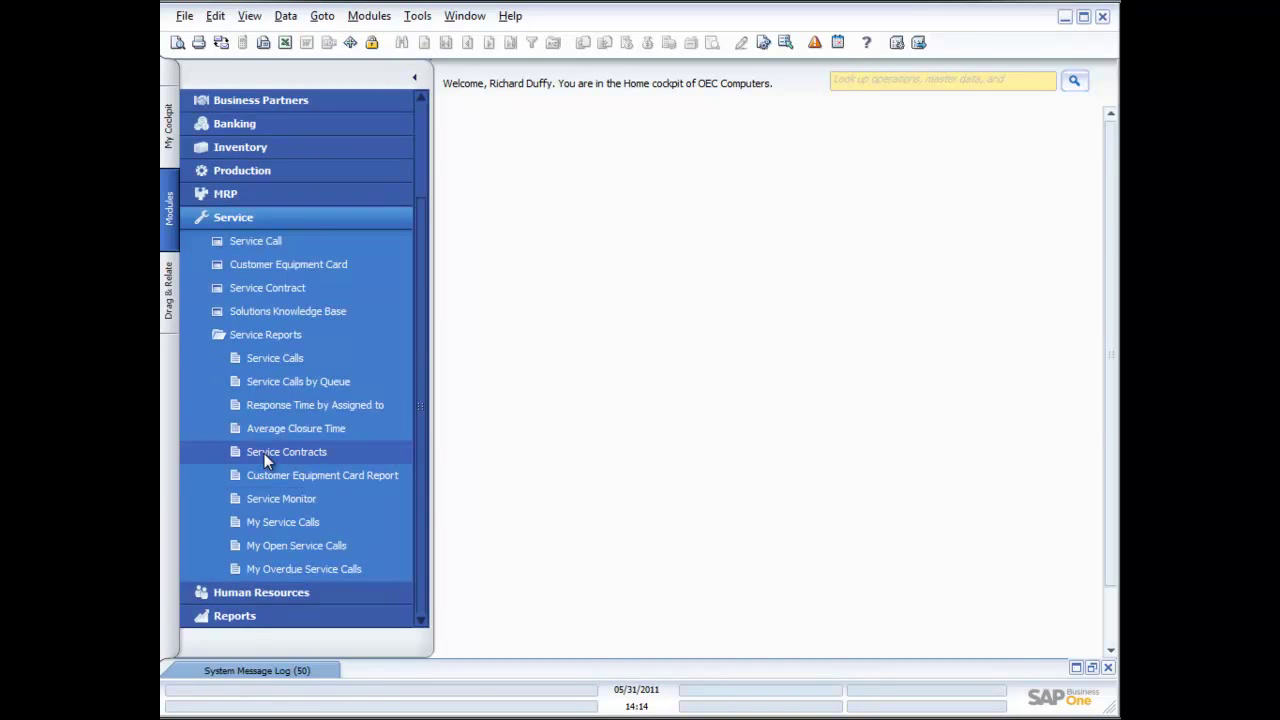
{"action": "left_click", "coordinate": [281, 357]}
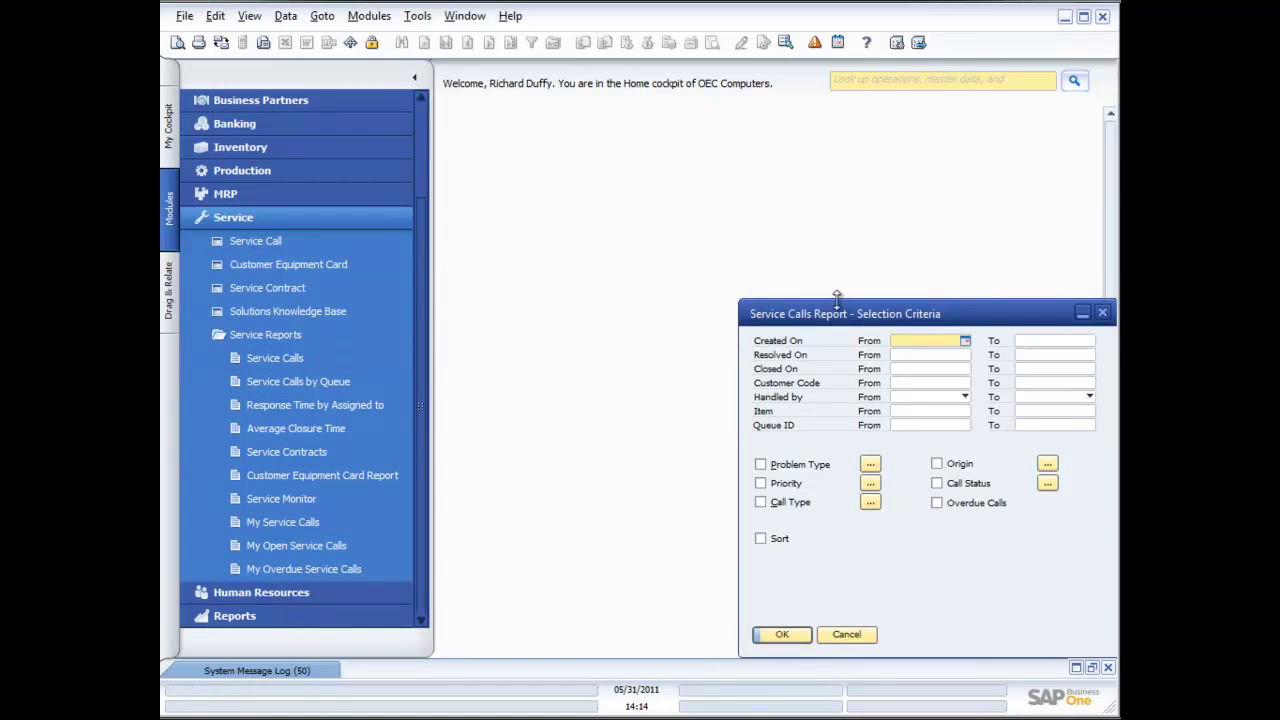
{"action": "left_click_drag", "start_coordinate": [849, 315], "coordinate": [707, 236]}
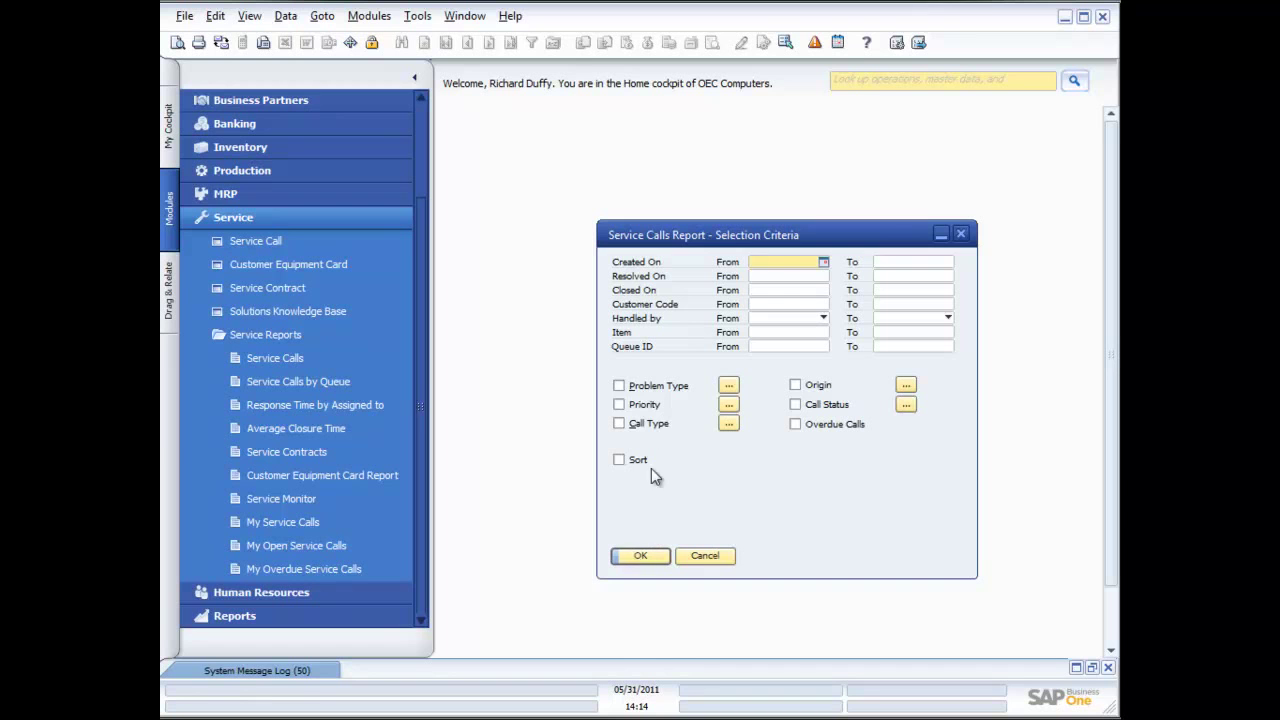
{"action": "left_click", "coordinate": [728, 387]}
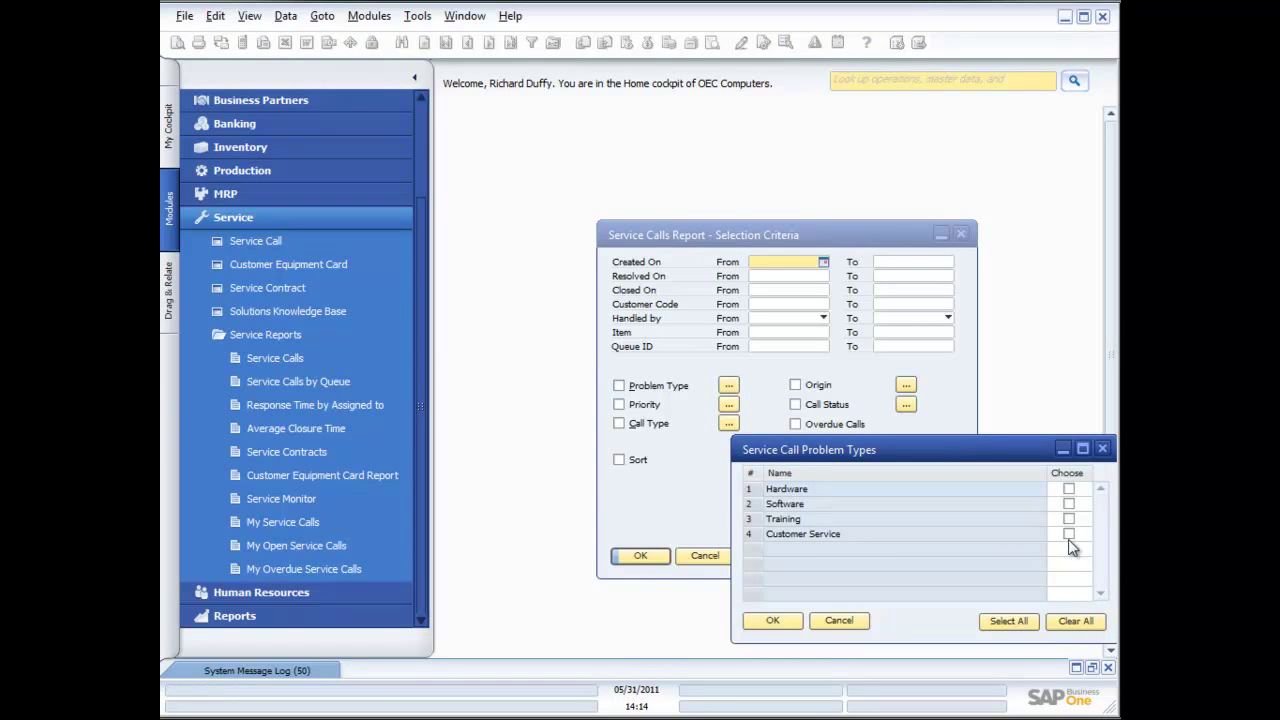
{"action": "left_click", "coordinate": [836, 620]}
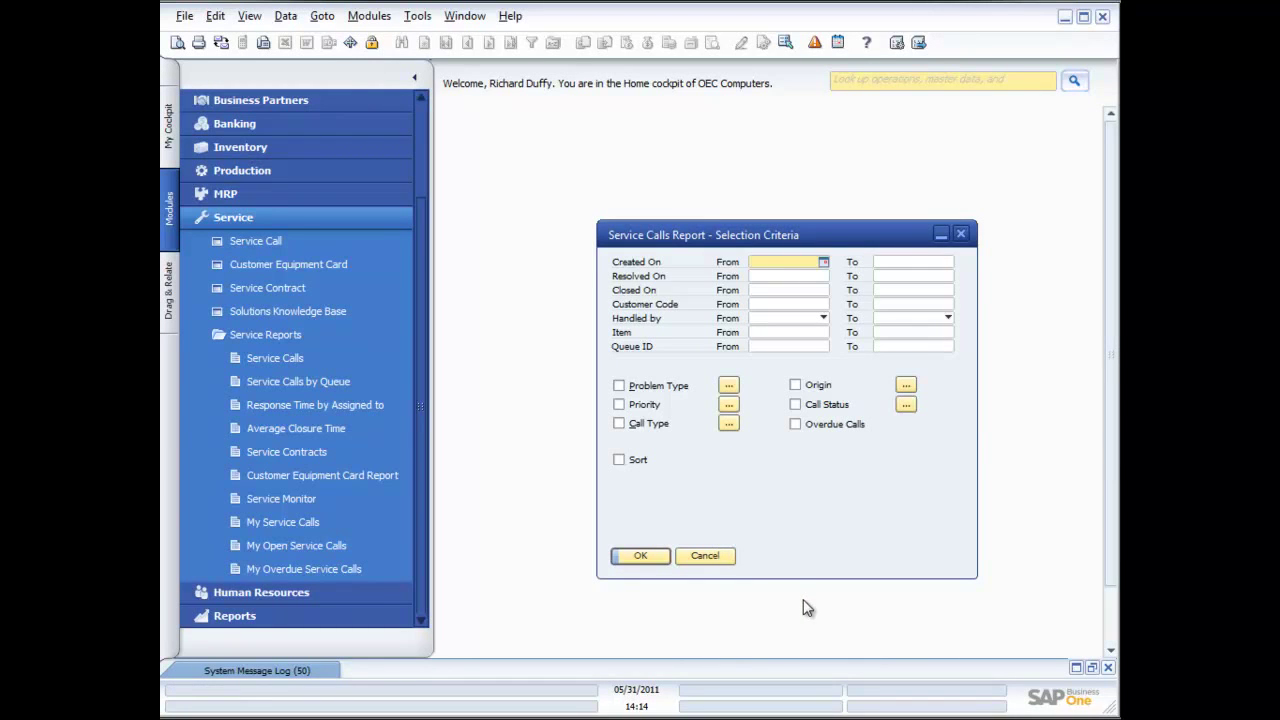
{"action": "left_click", "coordinate": [642, 556]}
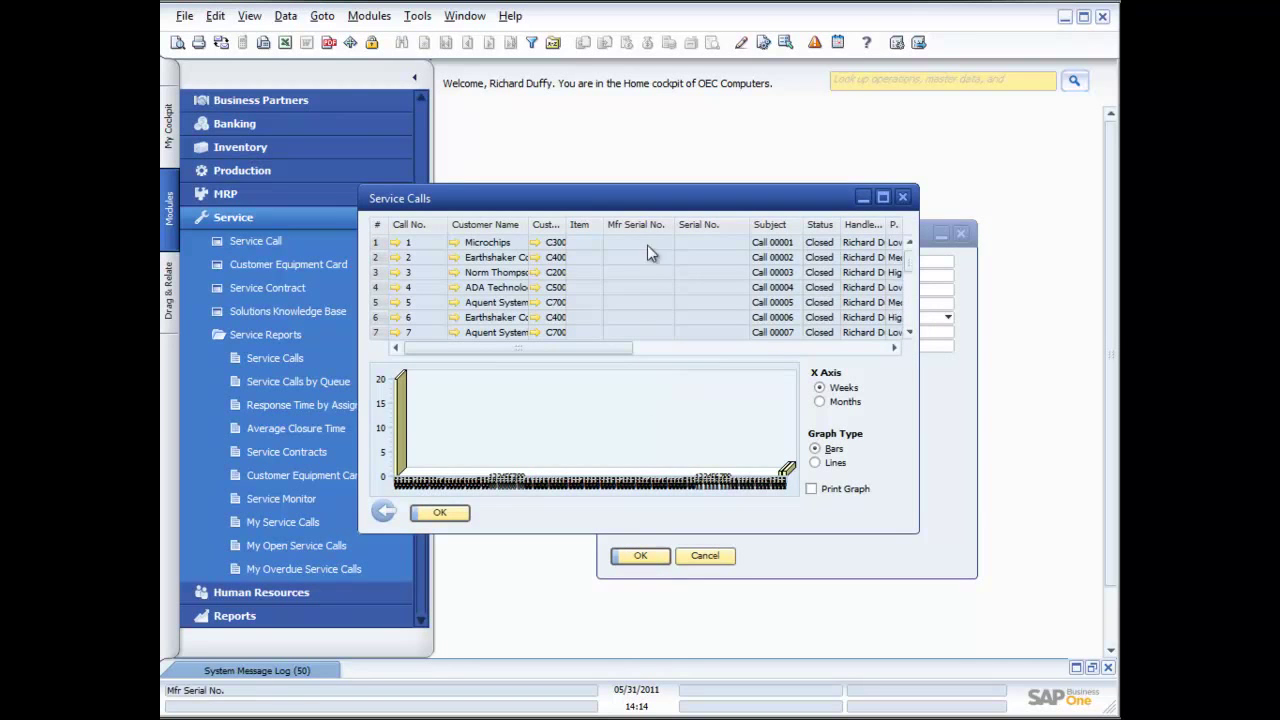
- Enlarge the Service Calls report, review its last calls and graph them by months, trying lines before returning to bars
{"action": "left_click_drag", "start_coordinate": [607, 204], "coordinate": [501, 163]}
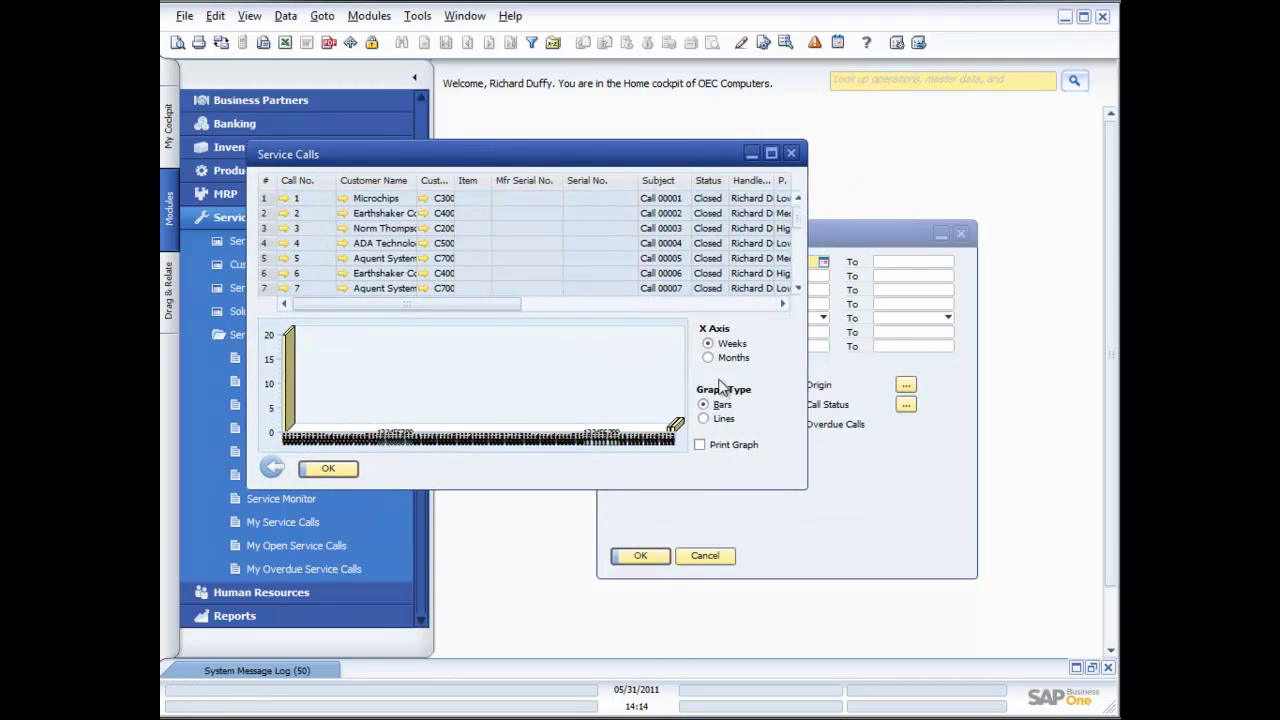
{"action": "left_click_drag", "start_coordinate": [805, 489], "coordinate": [972, 539]}
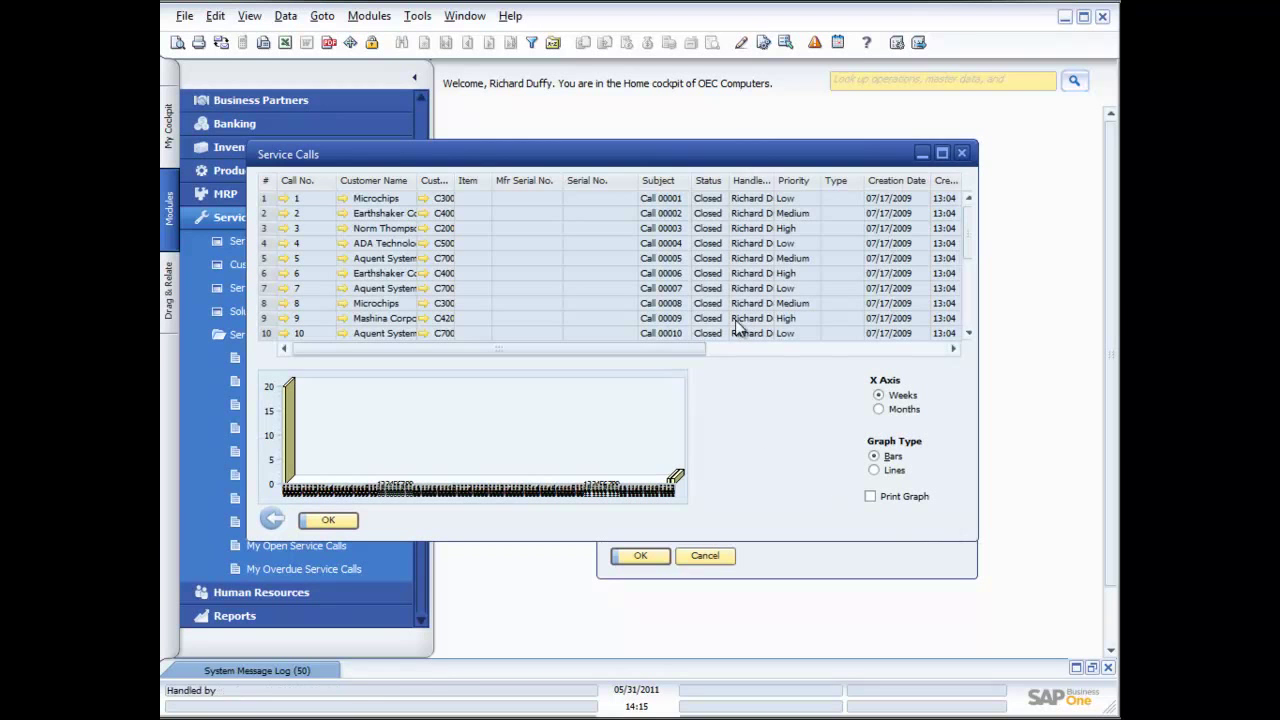
{"action": "left_click_drag", "start_coordinate": [965, 232], "coordinate": [968, 328]}
{"action": "left_click", "coordinate": [878, 410]}
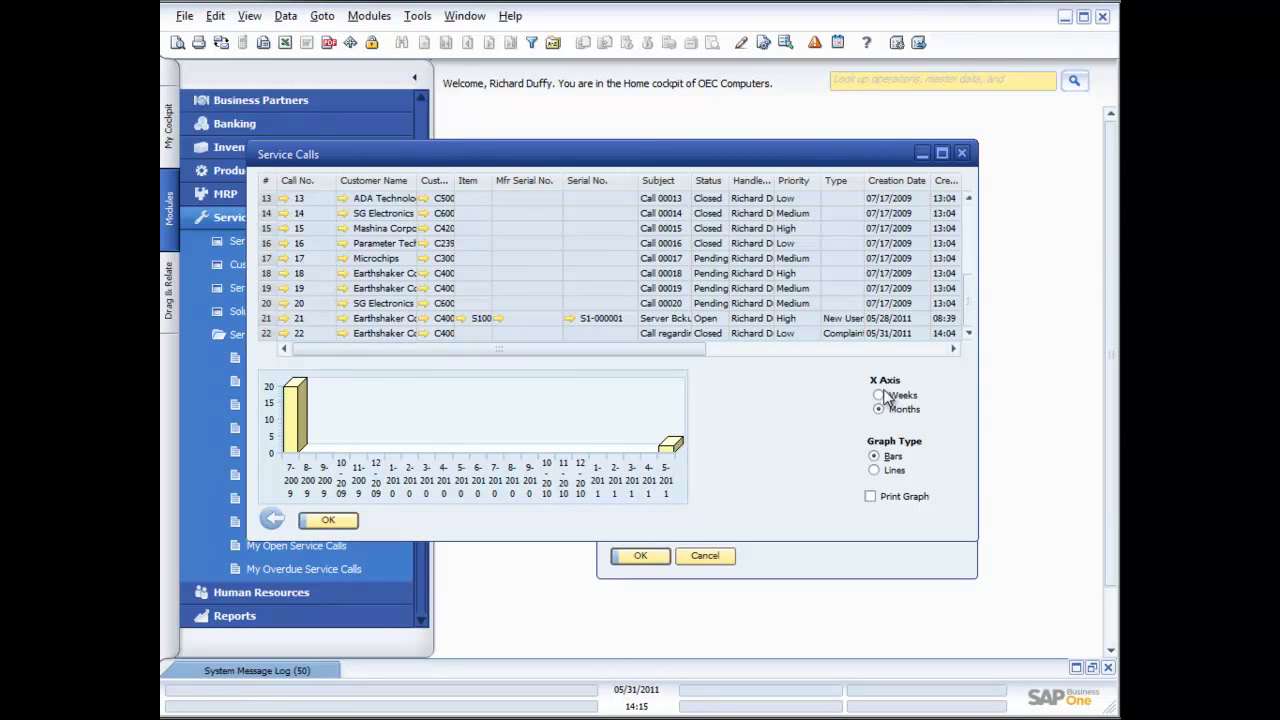
{"action": "left_click", "coordinate": [874, 470]}
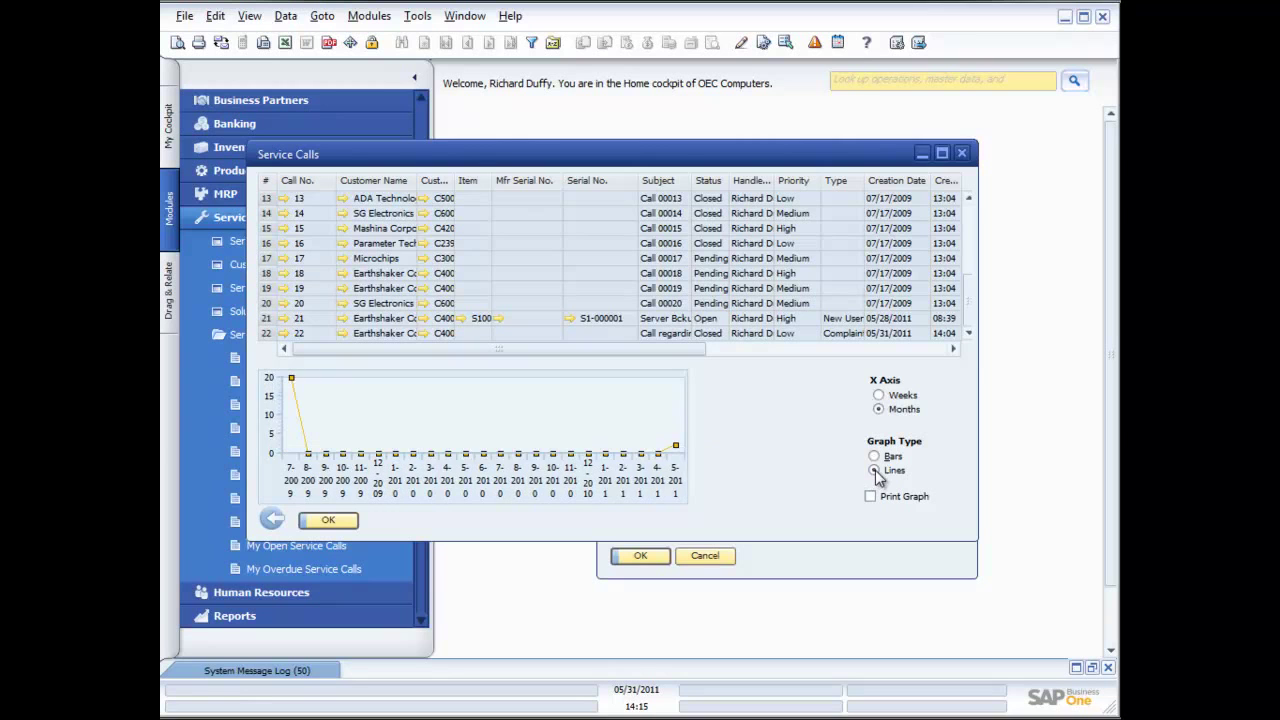
{"action": "left_click", "coordinate": [873, 456]}
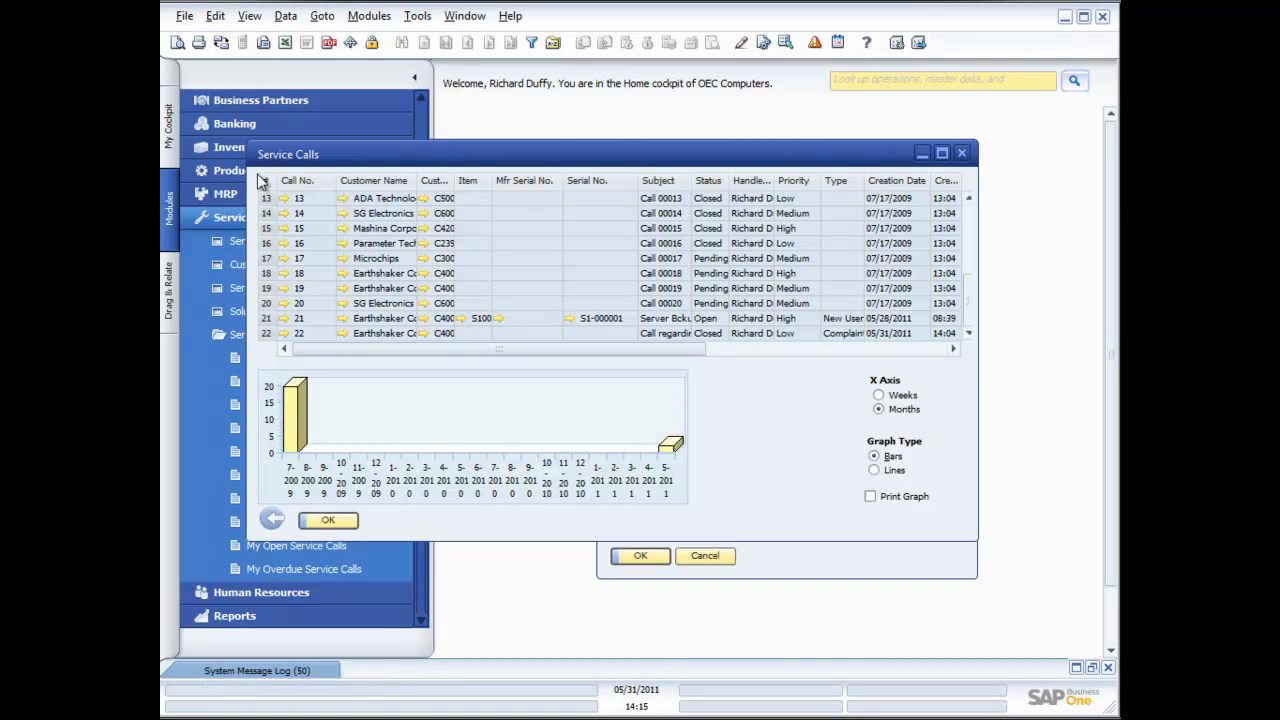
- Open the print preview of the Service Calls report and look through its pages
{"action": "left_click", "coordinate": [177, 43]}
{"action": "scroll", "coordinate": [520, 343], "scroll_direction": "down", "scroll_amount": 10}
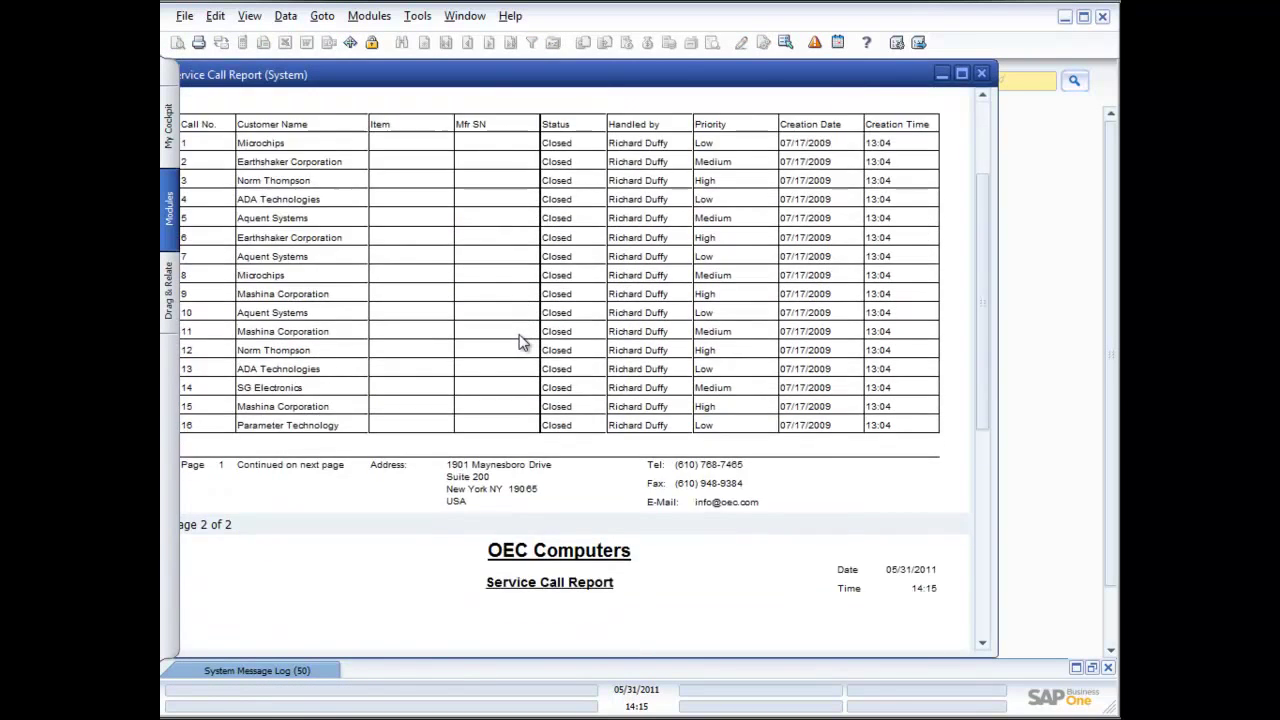
- Look through the remaining calls in the Service Call Report preview and close the preview
{"action": "scroll", "coordinate": [520, 343], "scroll_direction": "down", "scroll_amount": 2}
{"action": "scroll", "coordinate": [520, 343], "scroll_direction": "up", "scroll_amount": 2}
{"action": "left_click", "coordinate": [981, 74]}
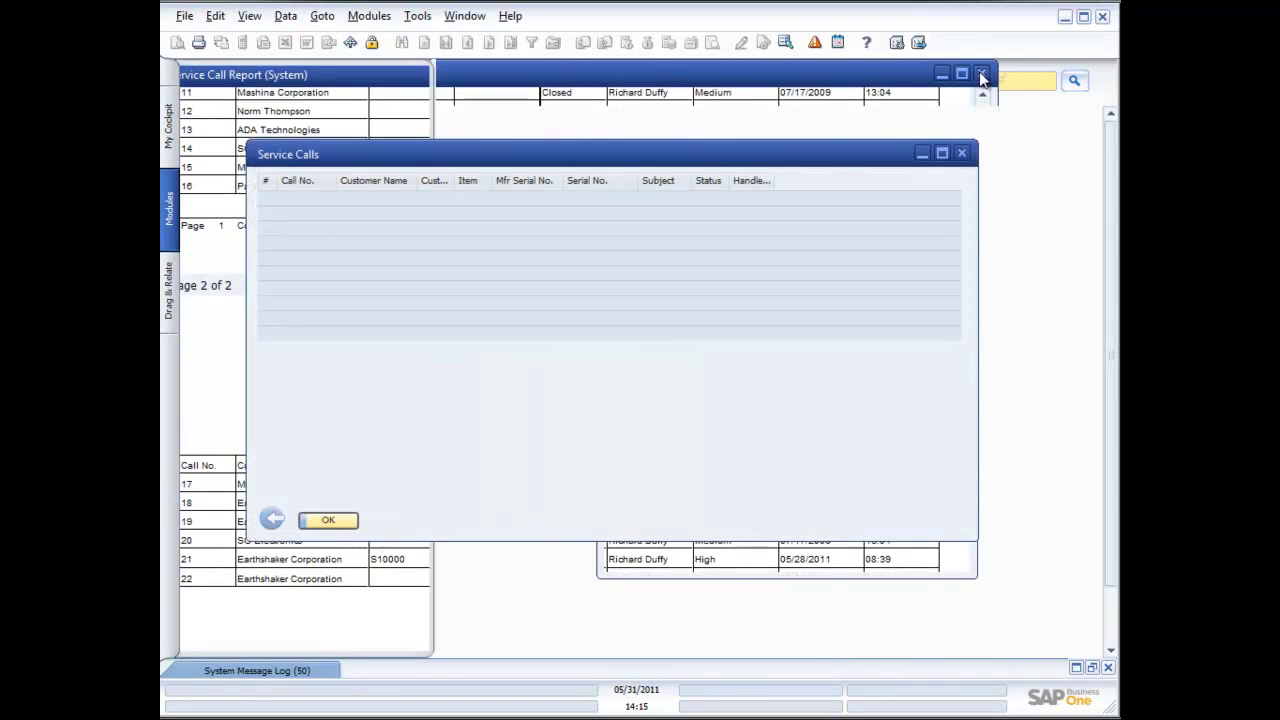
- Include the graph in the Service Calls printout, check it in the print preview, and close the preview and the report
{"action": "left_click", "coordinate": [871, 497]}
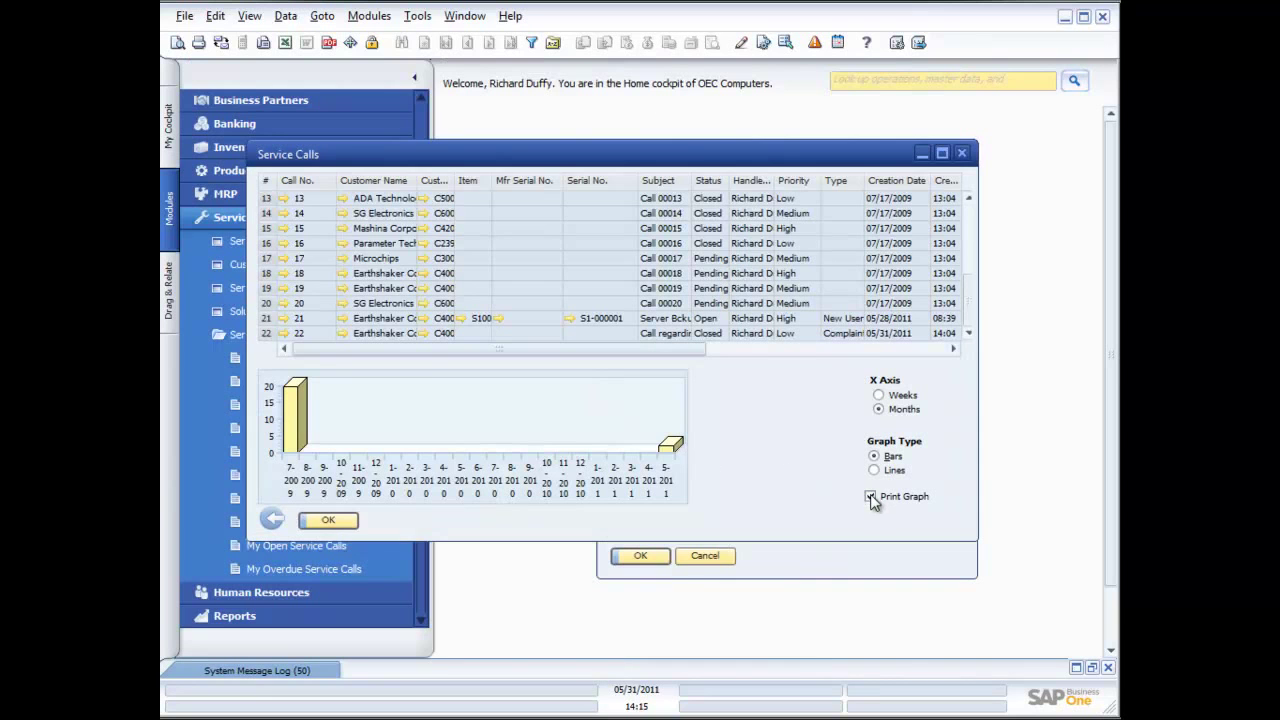
{"action": "left_click", "coordinate": [177, 42]}
{"action": "scroll", "coordinate": [563, 495], "scroll_direction": "down", "scroll_amount": 10}
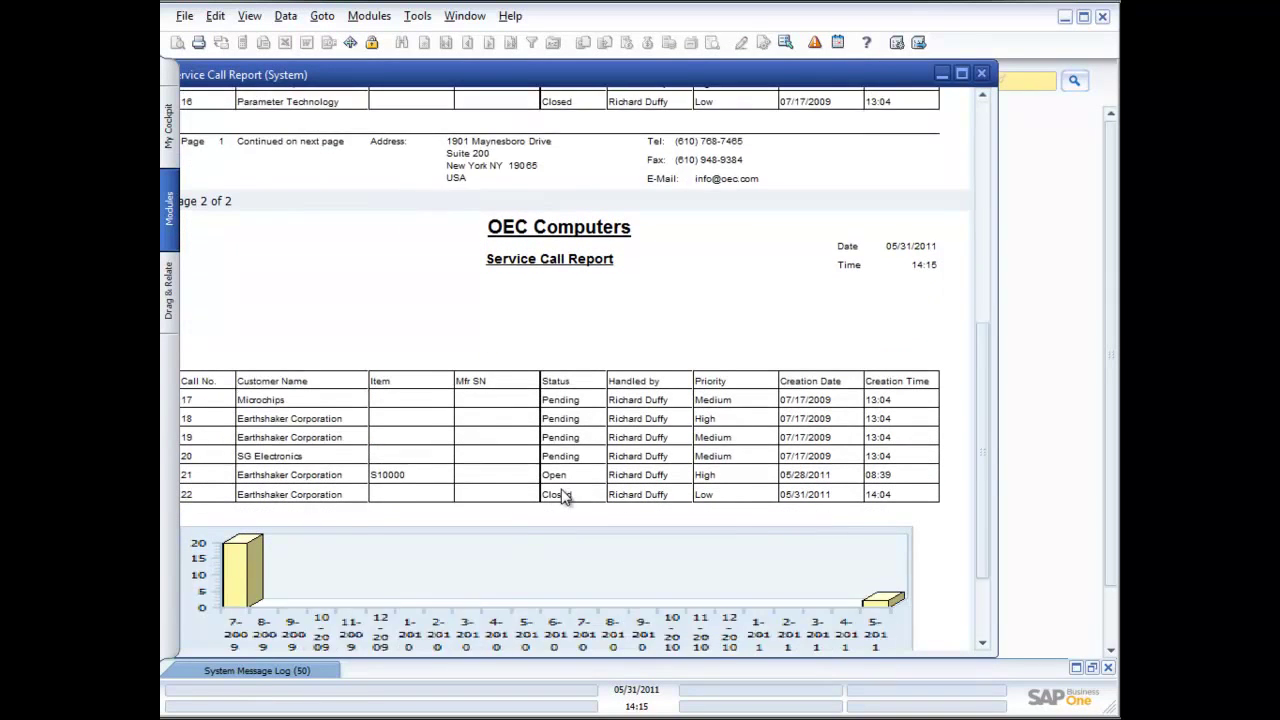
{"action": "scroll", "coordinate": [563, 497], "scroll_direction": "down", "scroll_amount": 2}
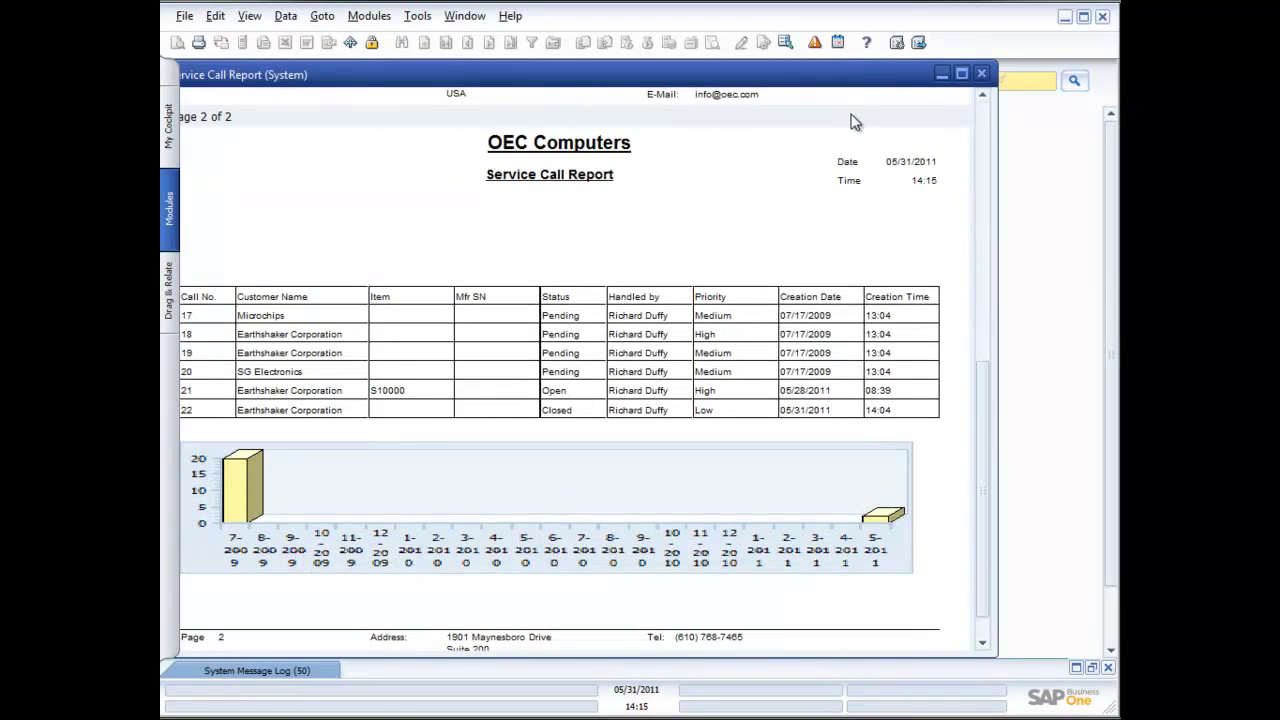
{"action": "left_click", "coordinate": [981, 74]}
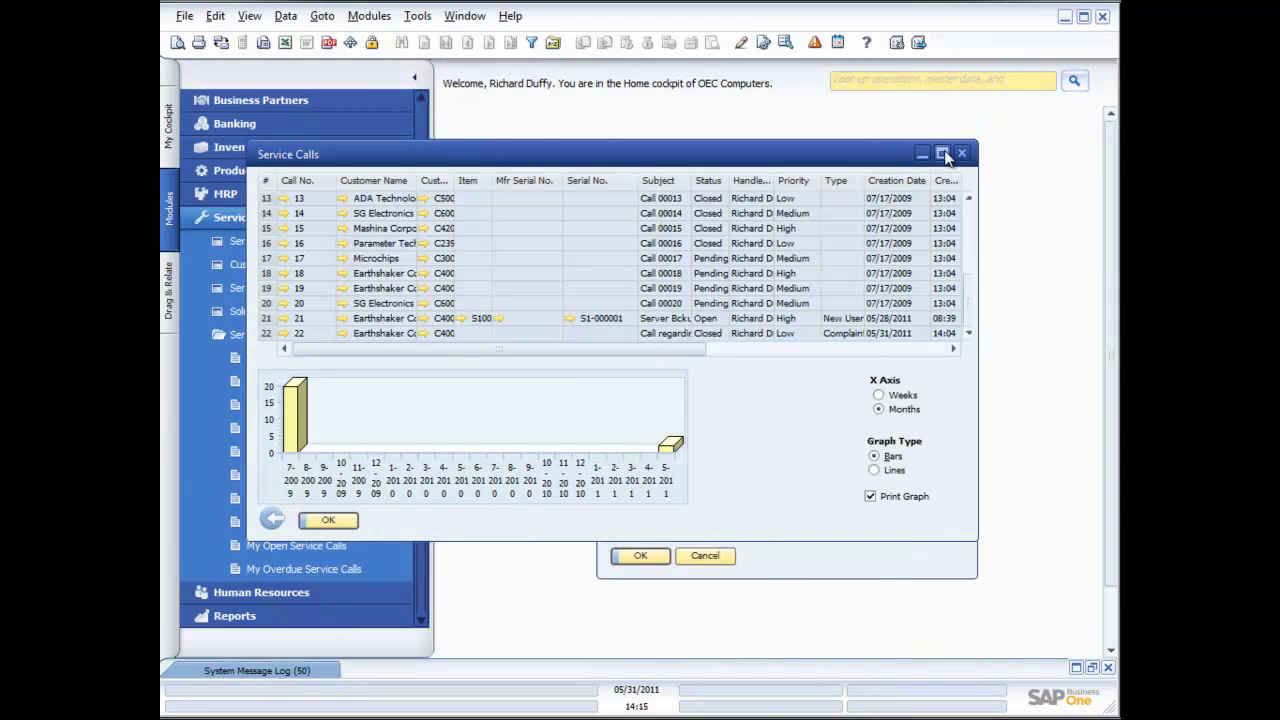
{"action": "left_click", "coordinate": [962, 153]}
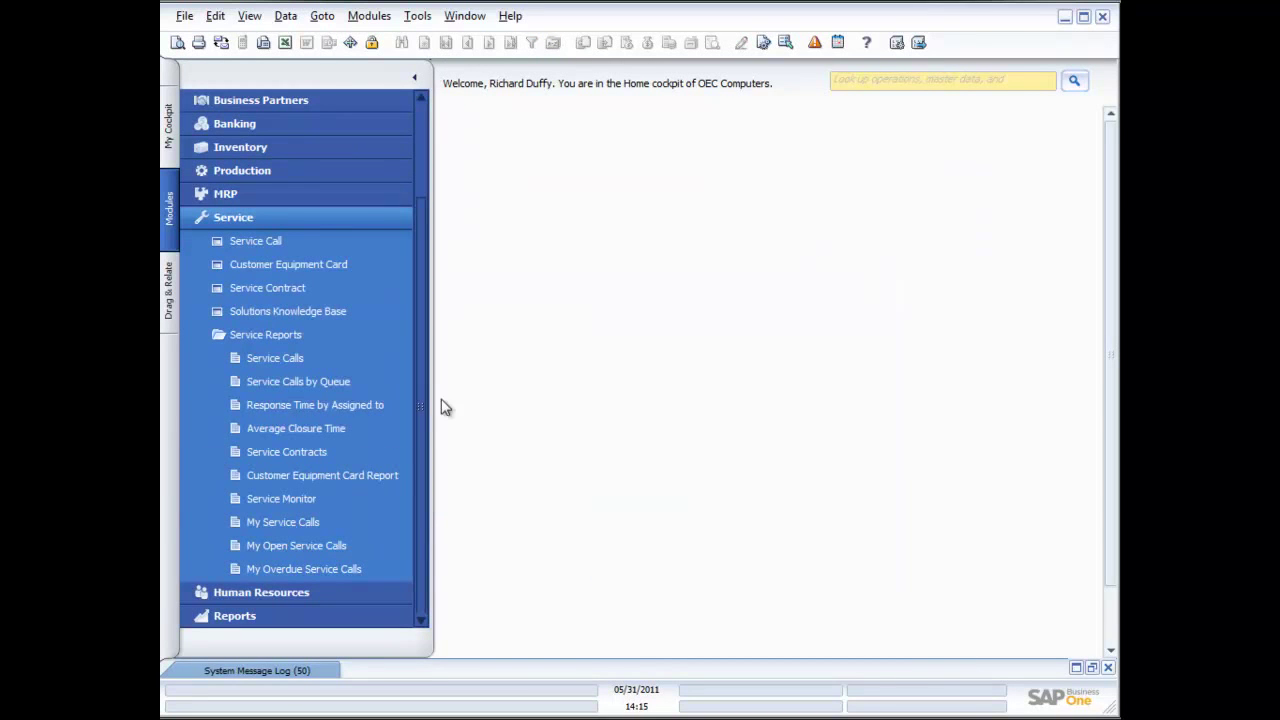
- Open the Service Monitor, move its window beside the module list and set its refresh interval to 30 minutes
{"action": "left_click", "coordinate": [280, 497]}
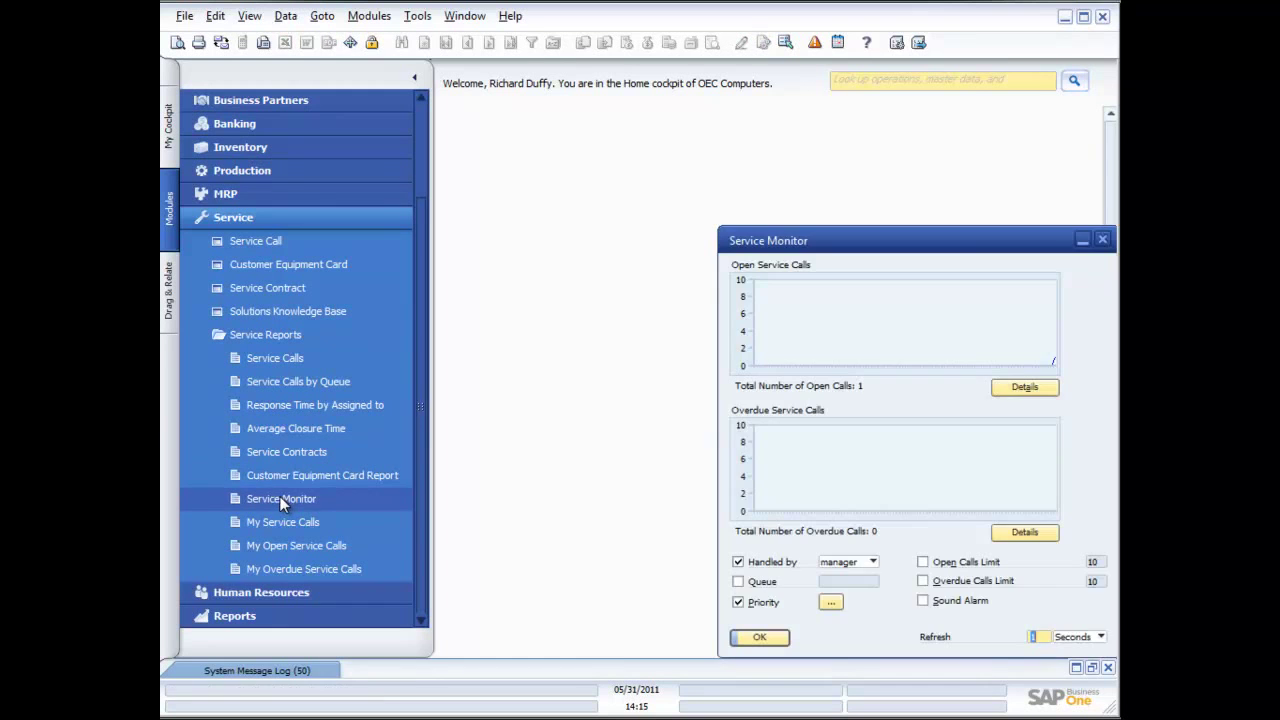
{"action": "left_click_drag", "start_coordinate": [846, 247], "coordinate": [624, 161]}
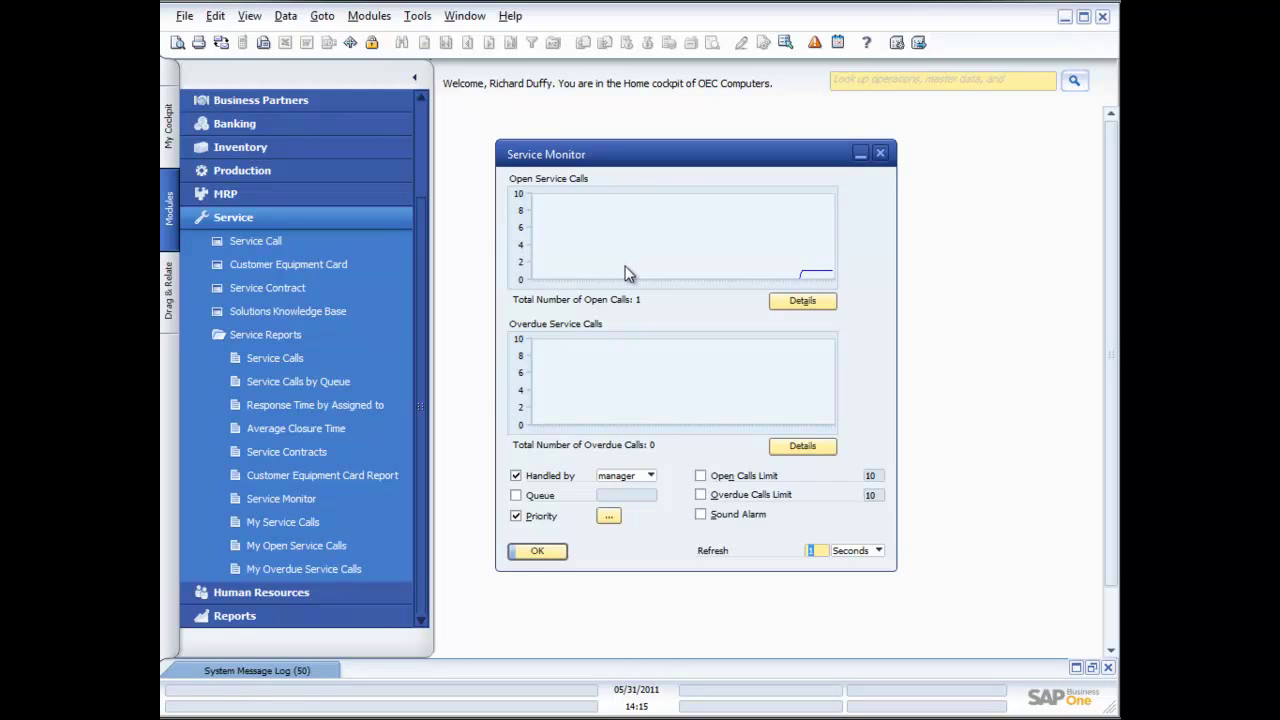
{"action": "left_click", "coordinate": [810, 550]}
{"action": "left_click", "coordinate": [878, 550]}
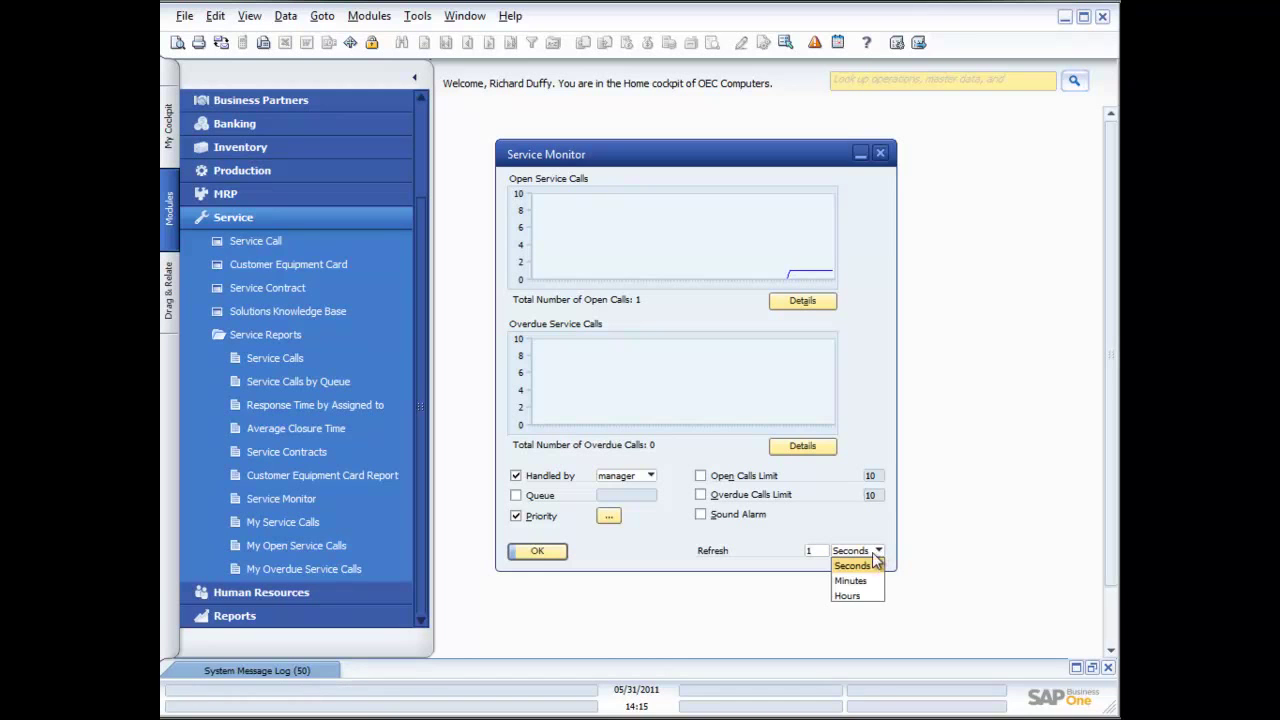
{"action": "left_click", "coordinate": [850, 580]}
{"action": "left_click", "coordinate": [818, 550]}
{"action": "type", "text": "30"}
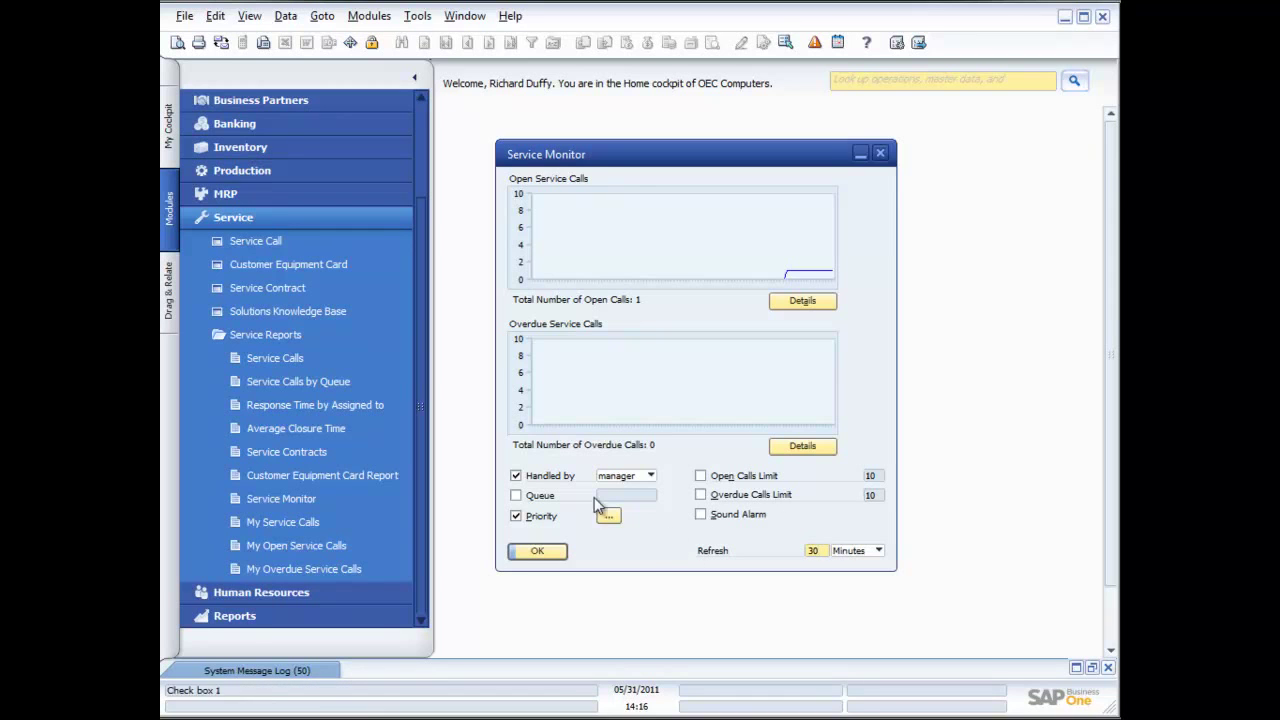
- Turn off the Handled by filter in the Service Monitor
{"action": "left_click", "coordinate": [650, 478]}
{"action": "left_click", "coordinate": [560, 483]}
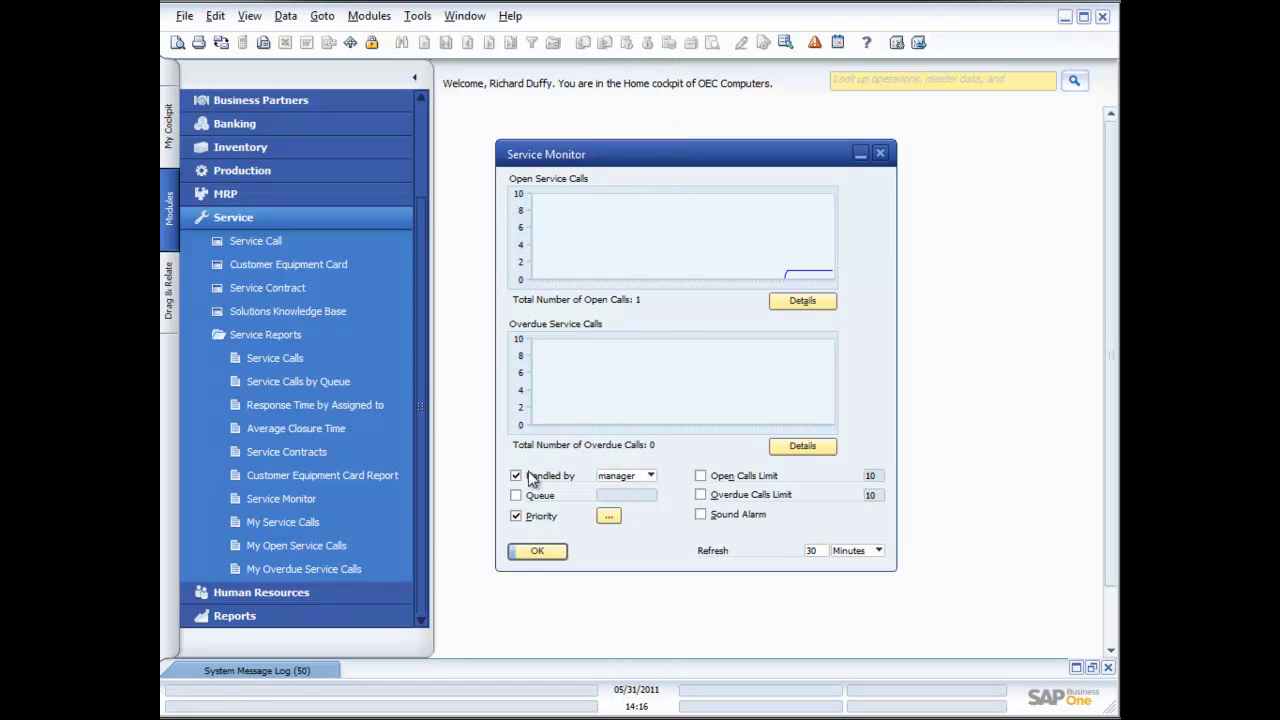
{"action": "left_click", "coordinate": [531, 483]}
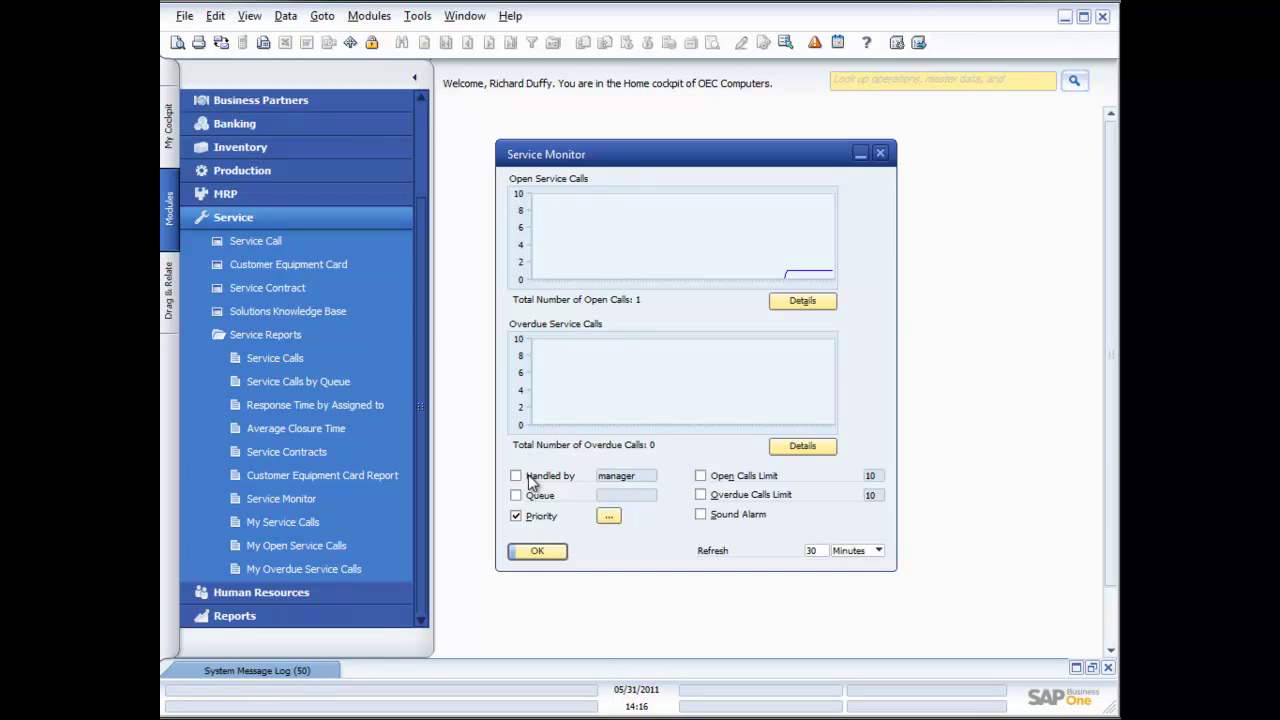
- Restrict the Service Monitor to High priority calls by excluding the Low and Medium priorities
{"action": "left_click", "coordinate": [608, 516]}
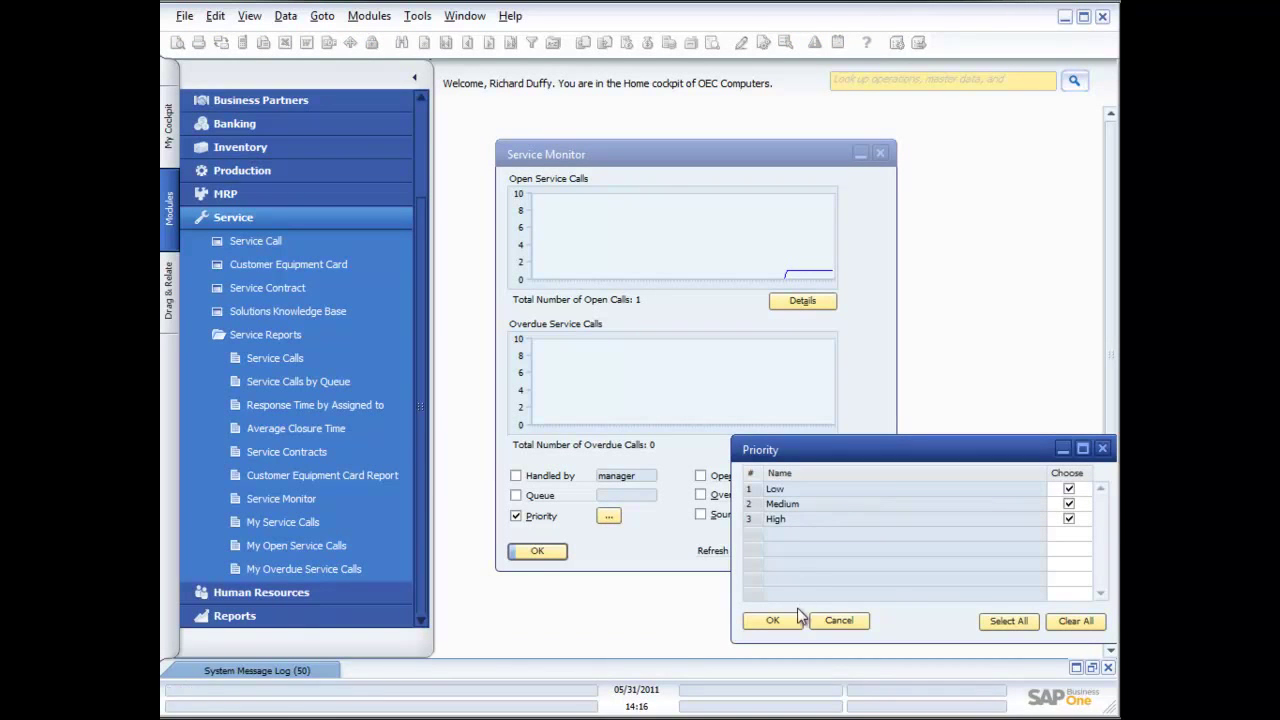
{"action": "left_click", "coordinate": [1070, 490]}
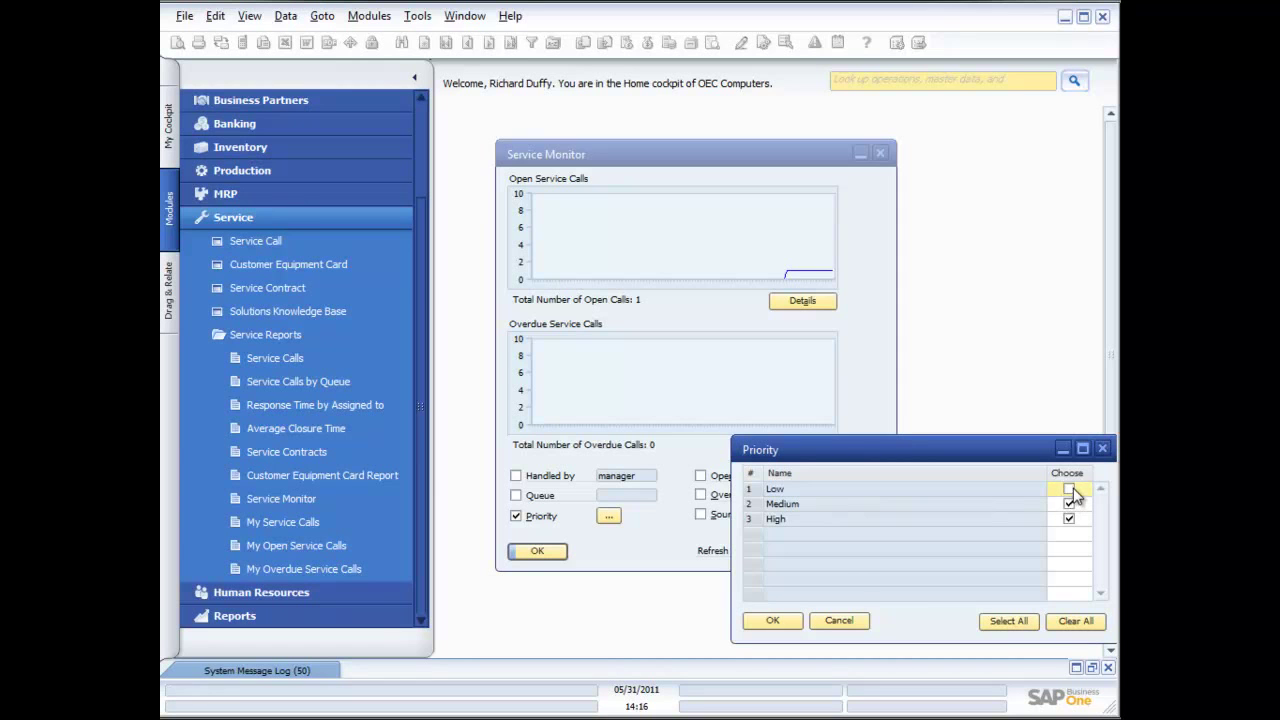
{"action": "left_click", "coordinate": [772, 620]}
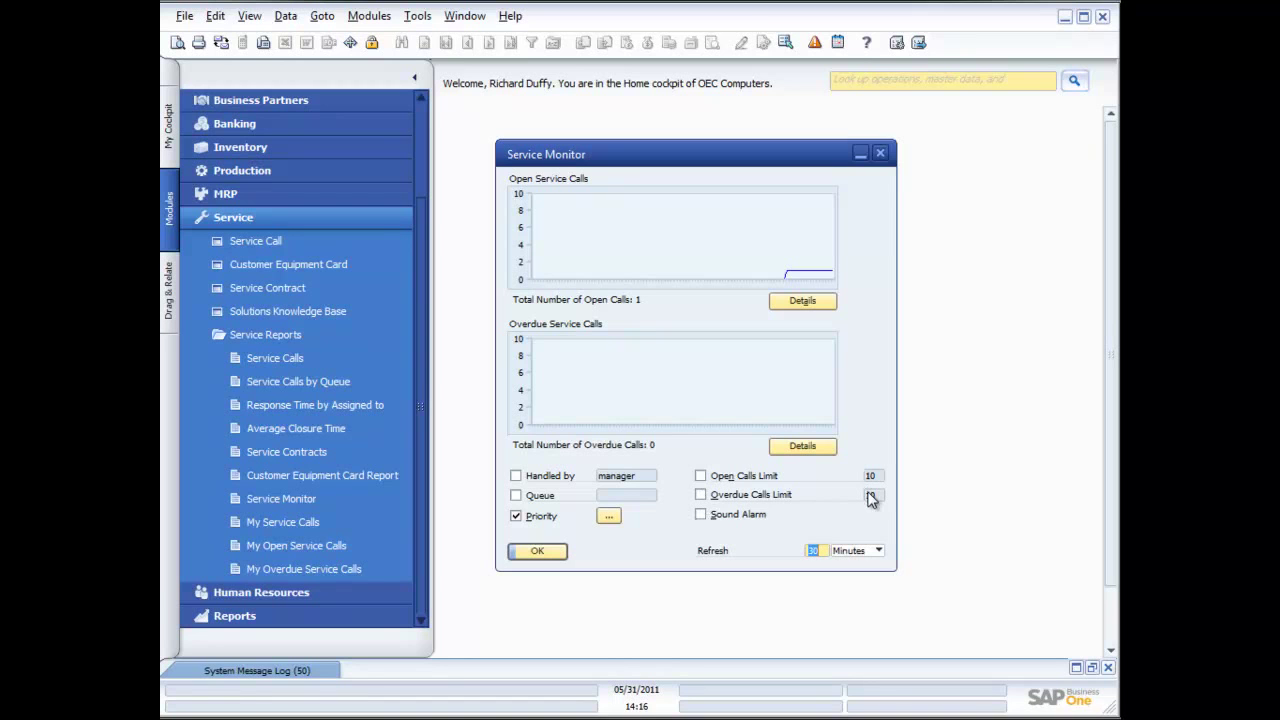
- Turn on the Service Monitor's sound alarm and include the Low and Medium priorities again
{"action": "left_click", "coordinate": [700, 514]}
{"action": "left_click", "coordinate": [607, 516]}
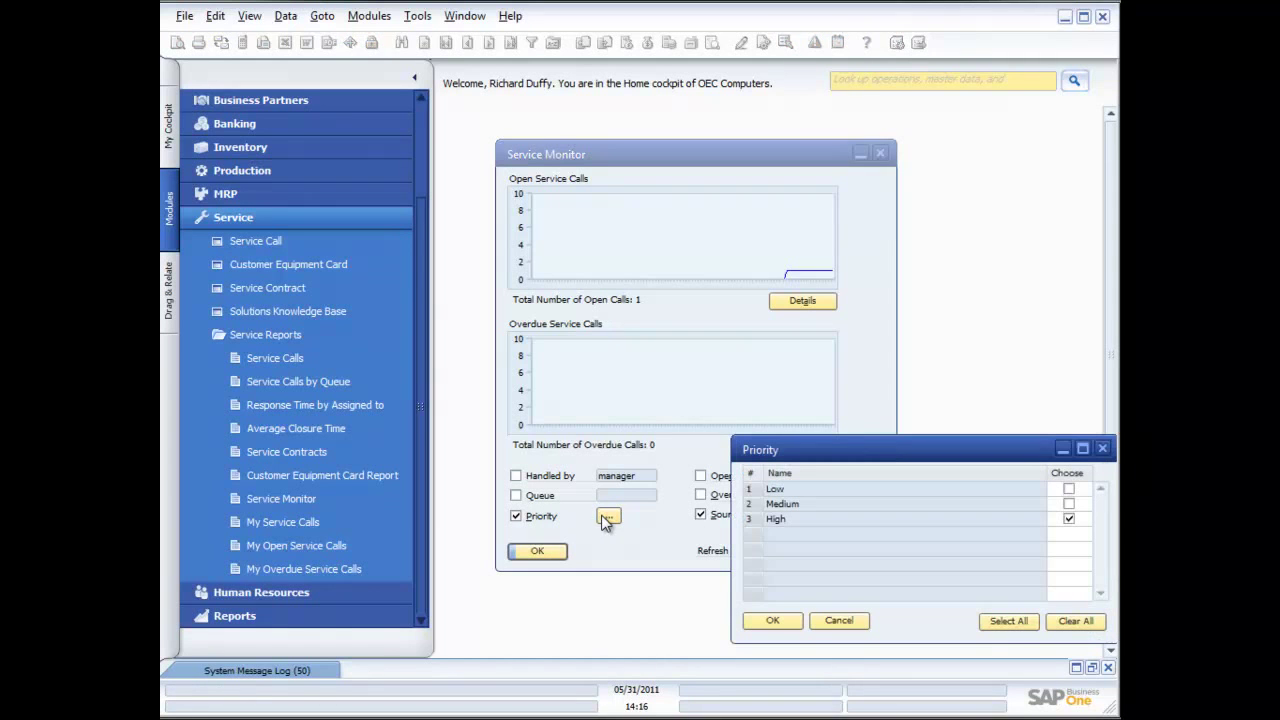
{"action": "left_click", "coordinate": [1068, 490]}
{"action": "left_click", "coordinate": [1068, 504]}
{"action": "left_click", "coordinate": [785, 621]}
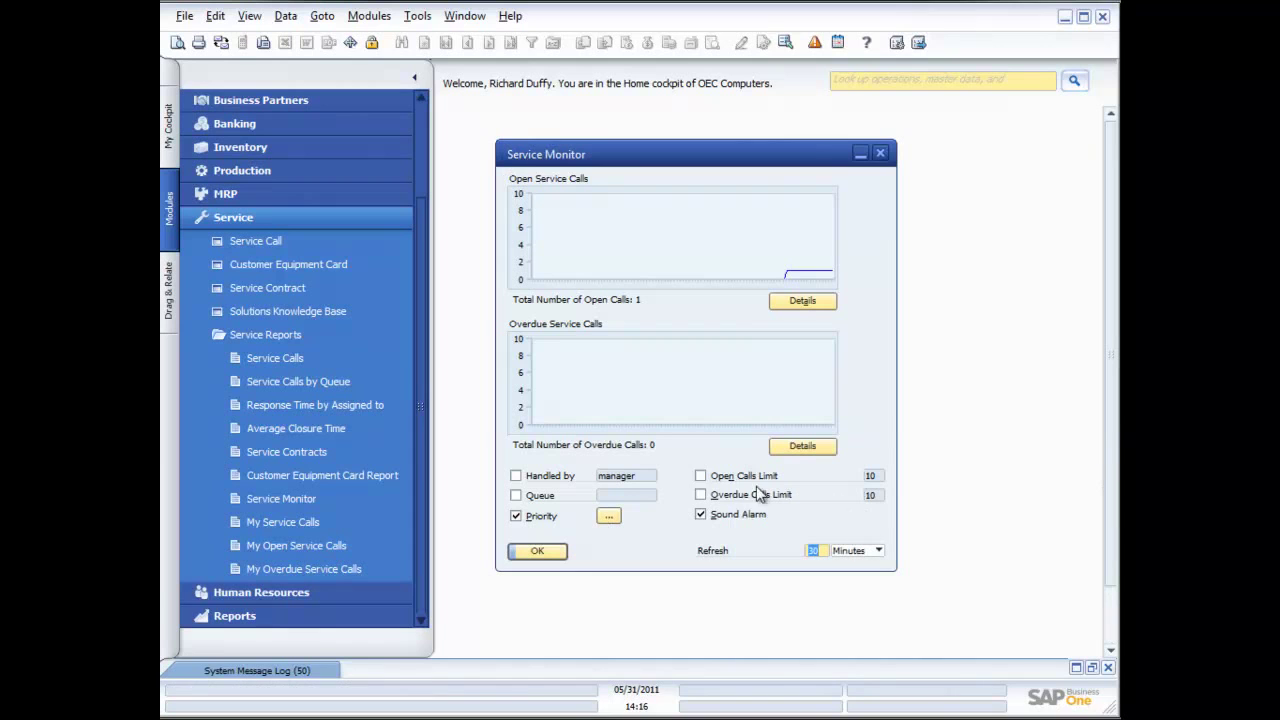
- Enable the open calls limit with a value of 1 and set the monitor's refresh interval to 1 second
{"action": "left_click", "coordinate": [701, 476]}
{"action": "left_click", "coordinate": [875, 476]}
{"action": "type", "text": "1"}
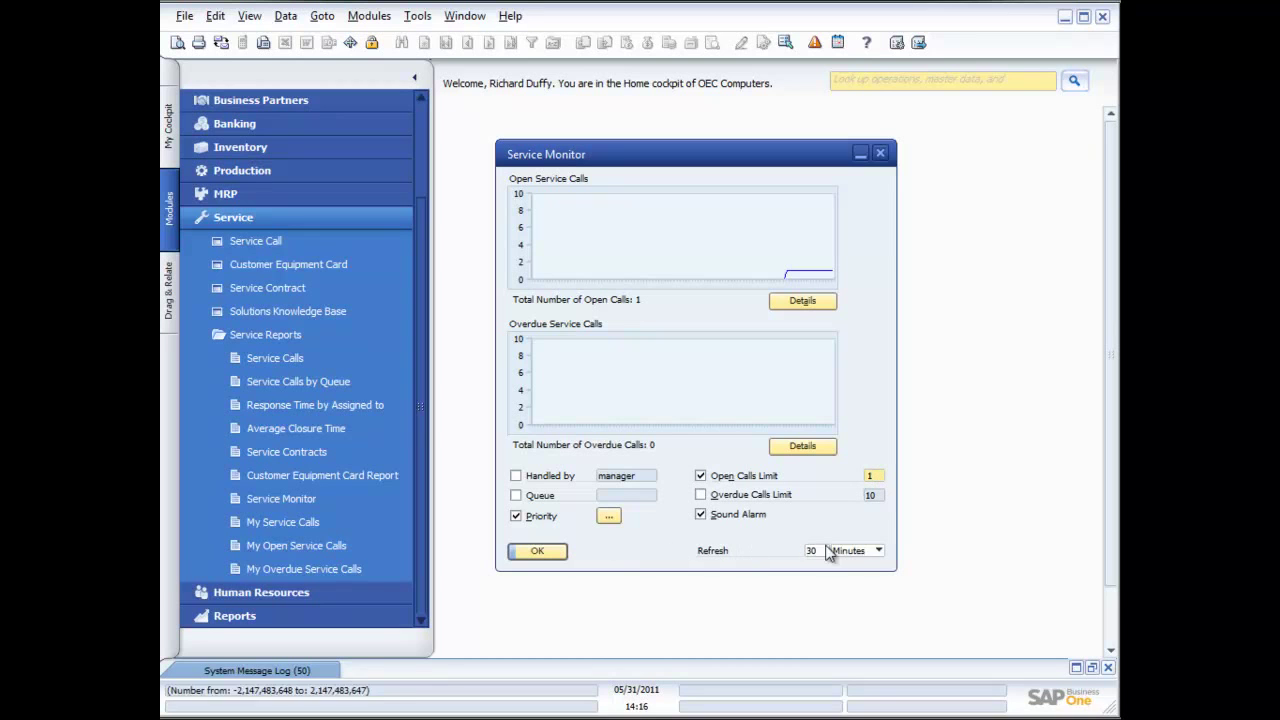
{"action": "left_click", "coordinate": [877, 551]}
{"action": "left_click", "coordinate": [853, 566]}
{"action": "double_click", "coordinate": [816, 551]}
{"action": "type", "text": "1"}
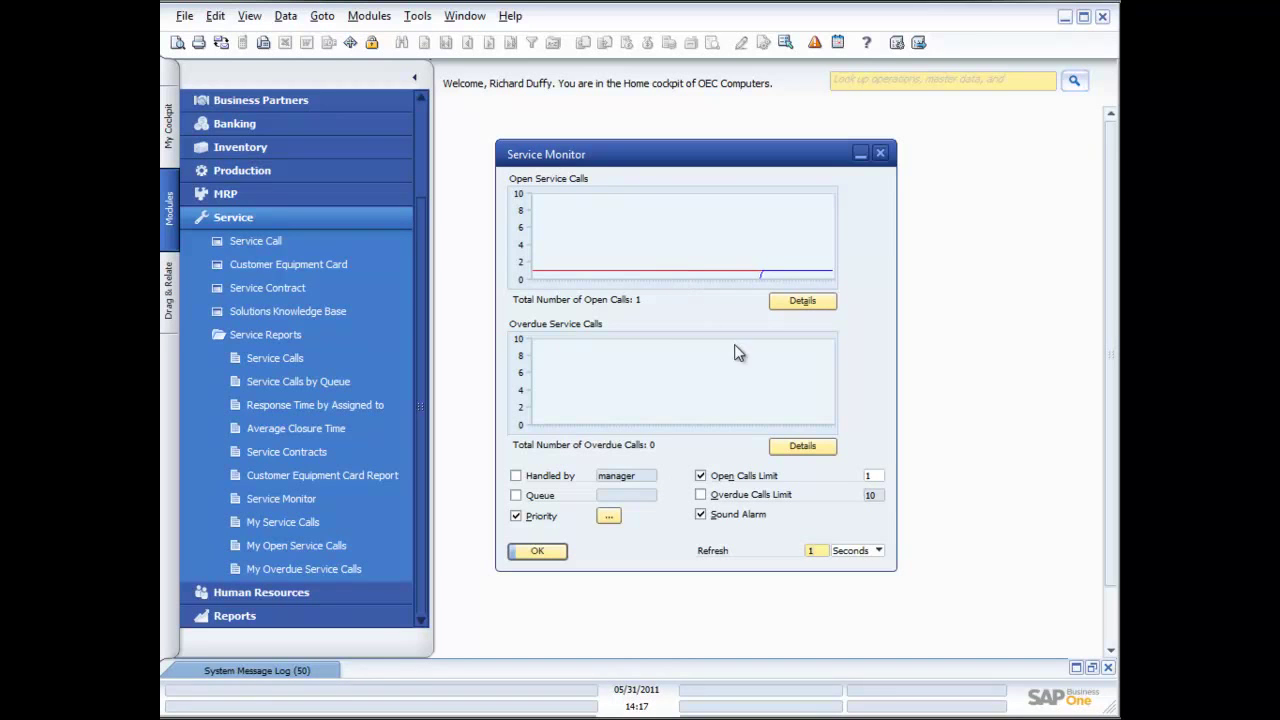
- Close the Service Monitor, reopen it to check its graphs and settings, and close it again
{"action": "left_click", "coordinate": [548, 552]}
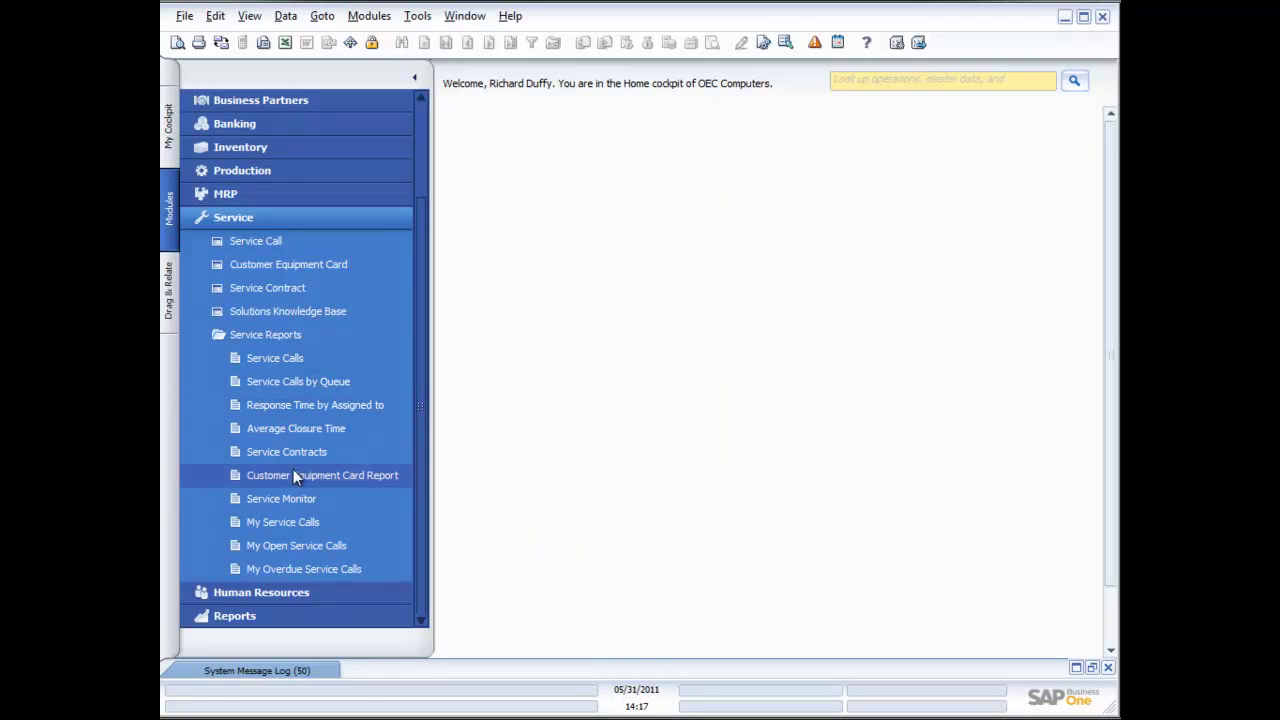
{"action": "left_click", "coordinate": [285, 505]}
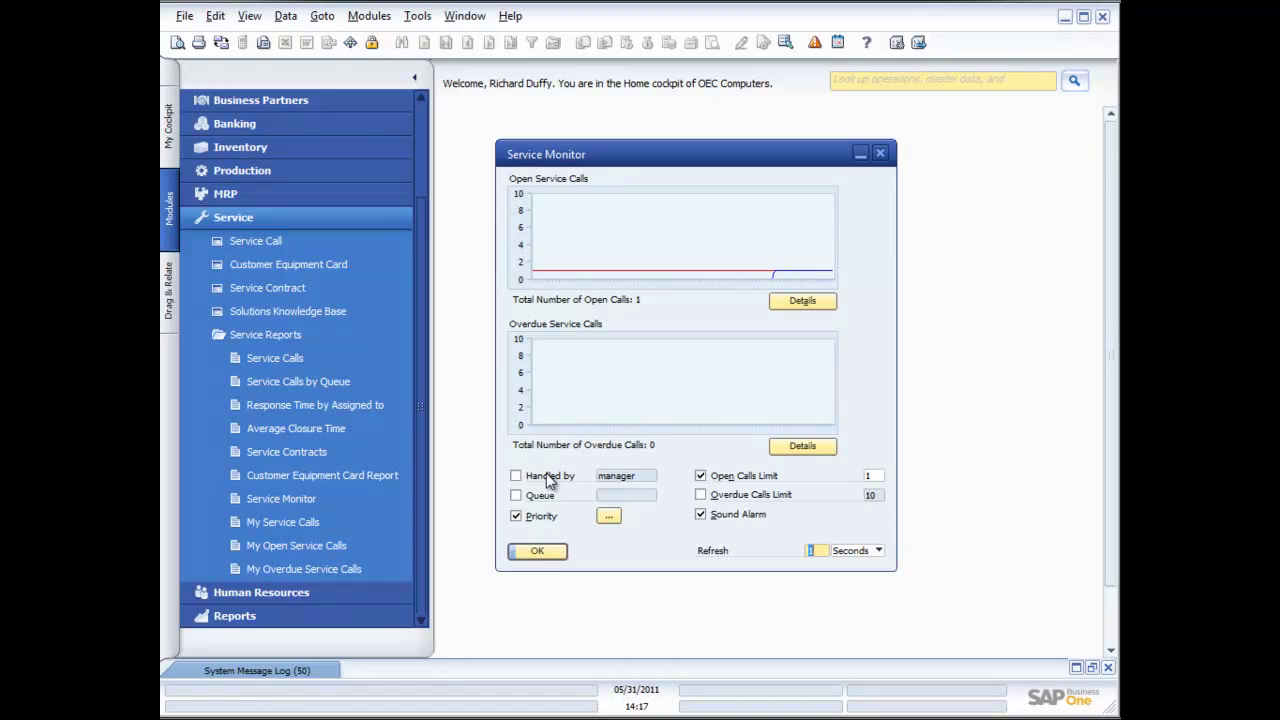
{"action": "left_click", "coordinate": [538, 553]}
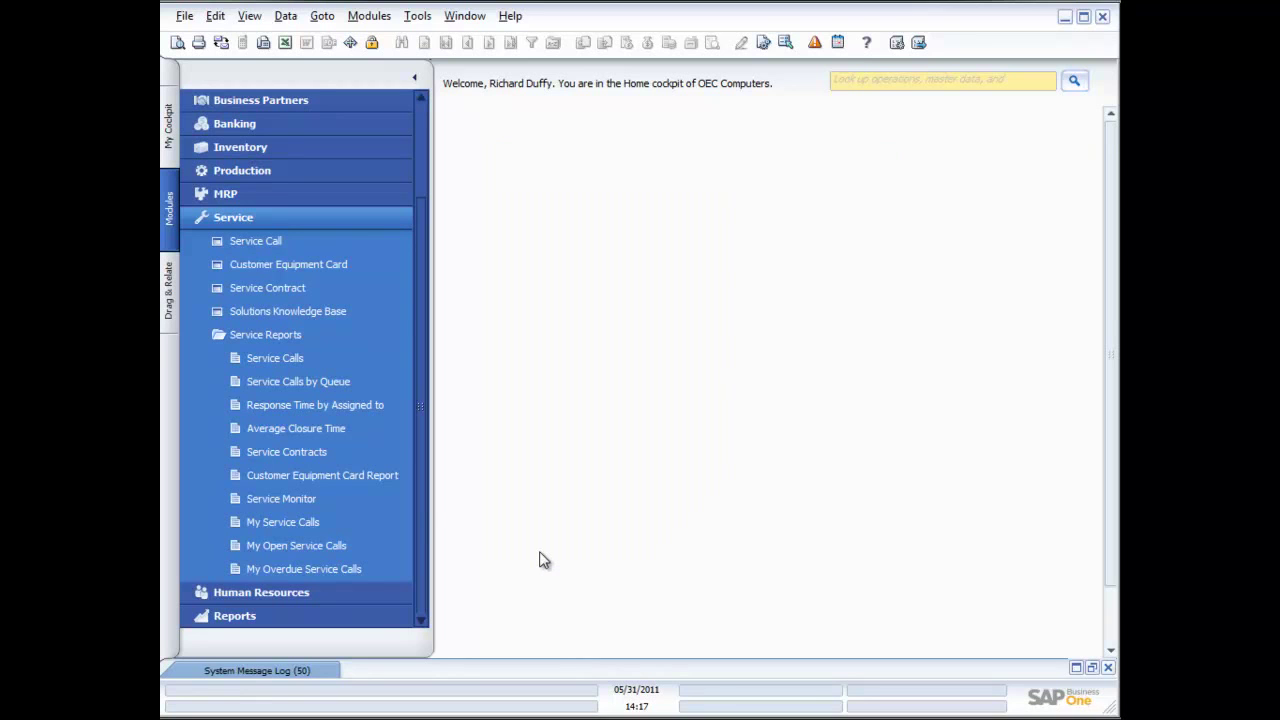
- Open the My Service Calls report, look over the listed calls and close it
{"action": "left_click", "coordinate": [291, 525]}
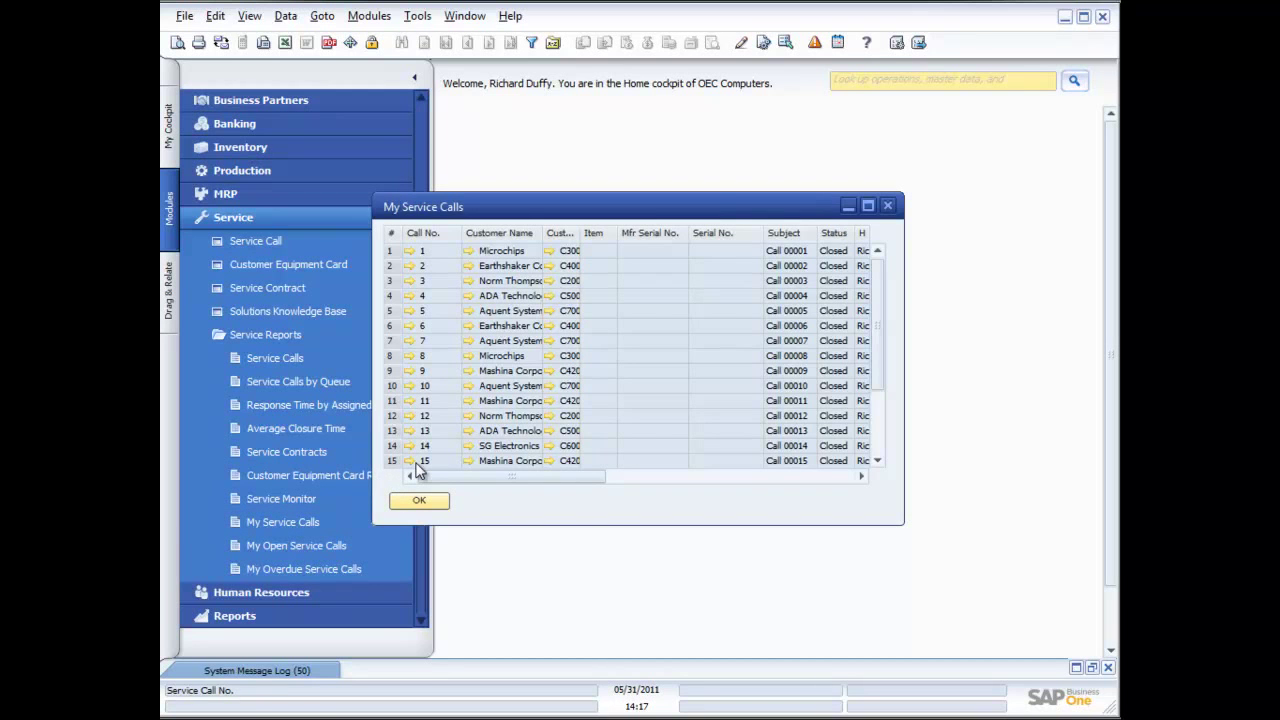
{"action": "left_click_drag", "start_coordinate": [656, 210], "coordinate": [795, 198]}
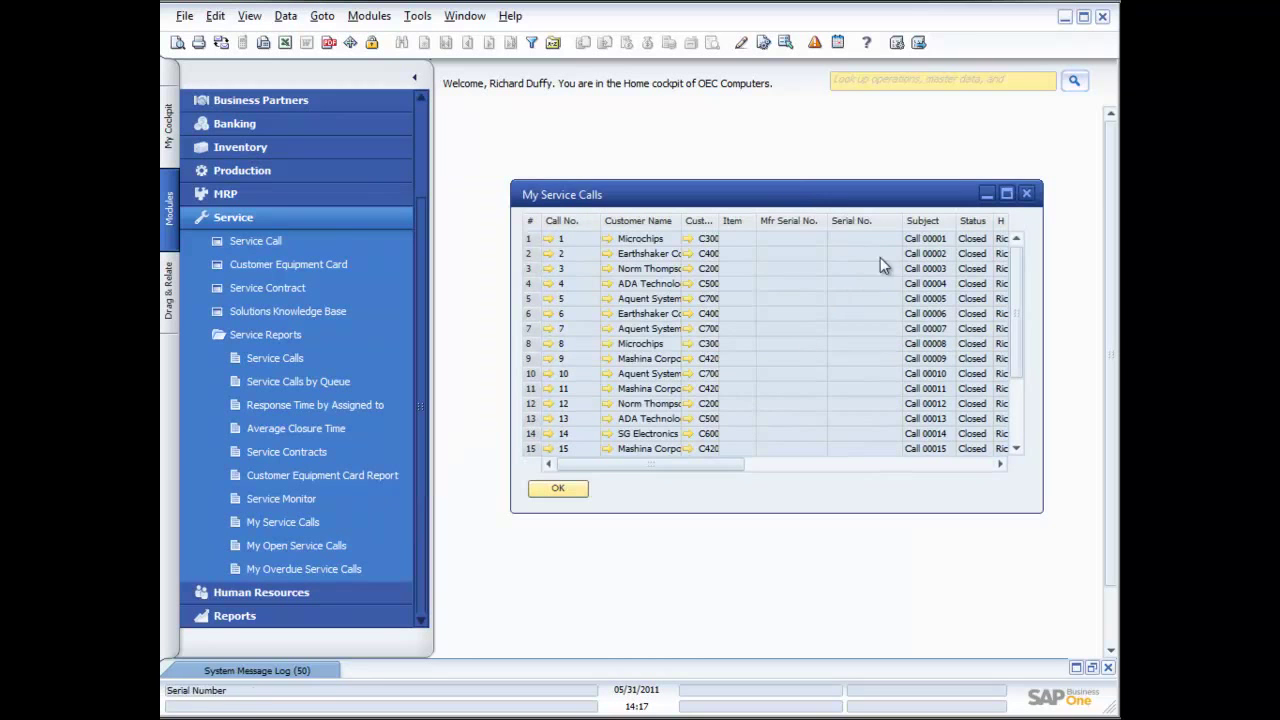
{"action": "left_click", "coordinate": [1026, 195]}
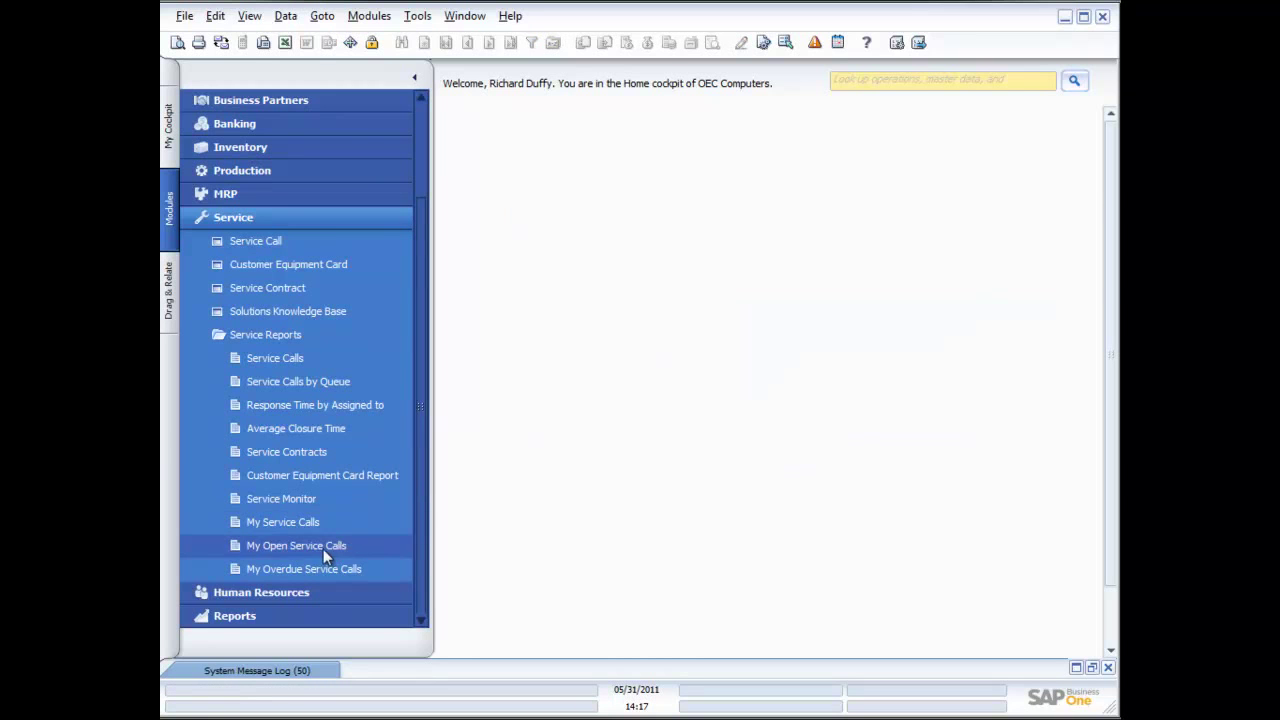
- View and close the My Open Service Calls report, and run the My Overdue Service Calls report
{"action": "left_click", "coordinate": [306, 548]}
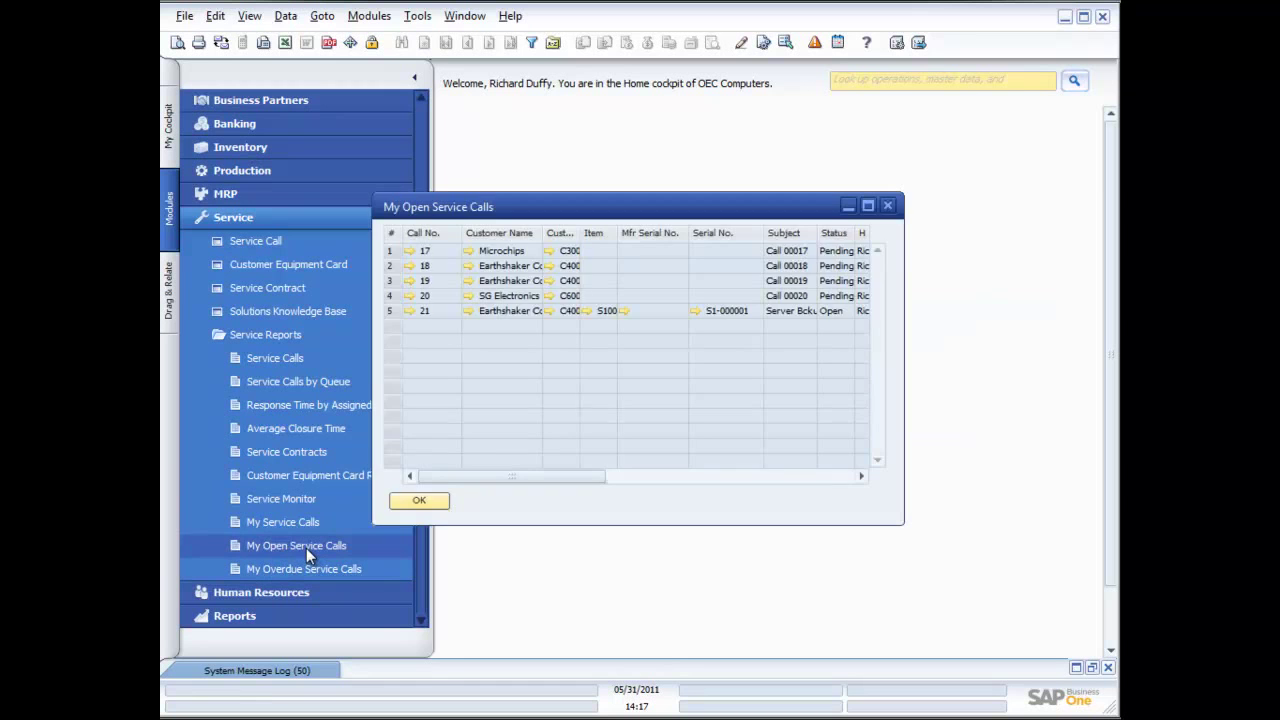
{"action": "left_click", "coordinate": [894, 212]}
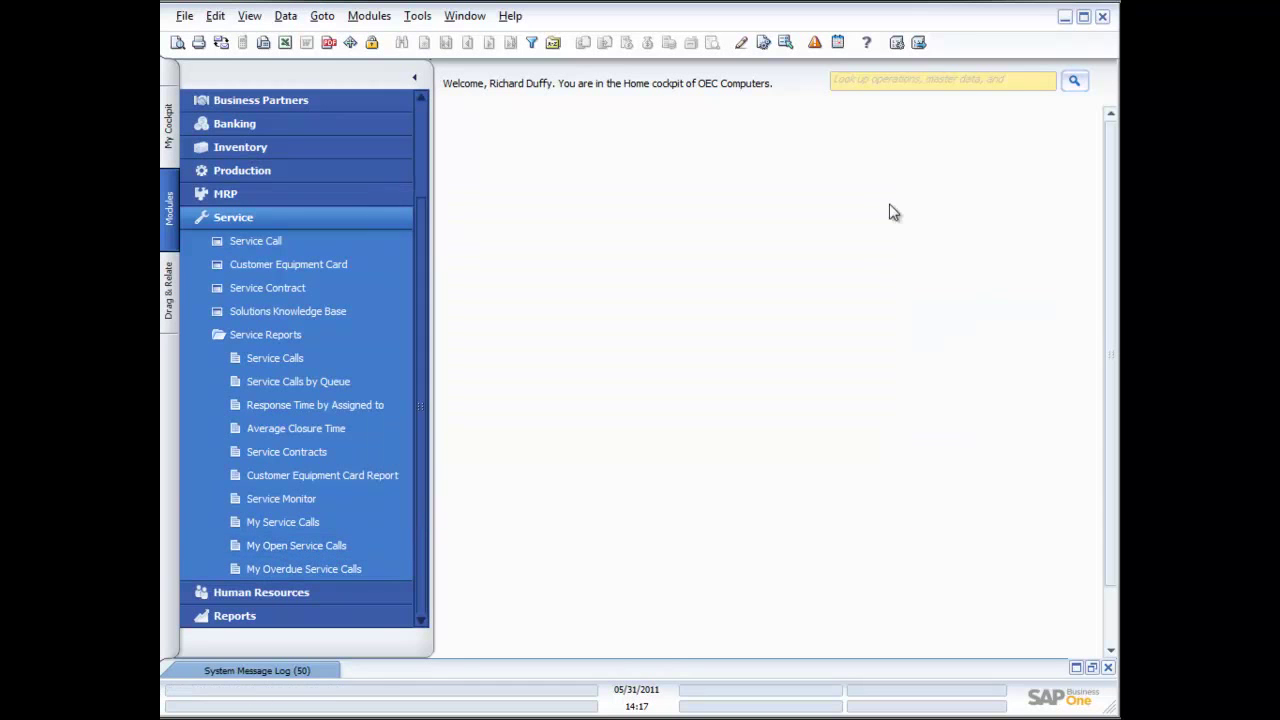
{"action": "left_click", "coordinate": [343, 567]}
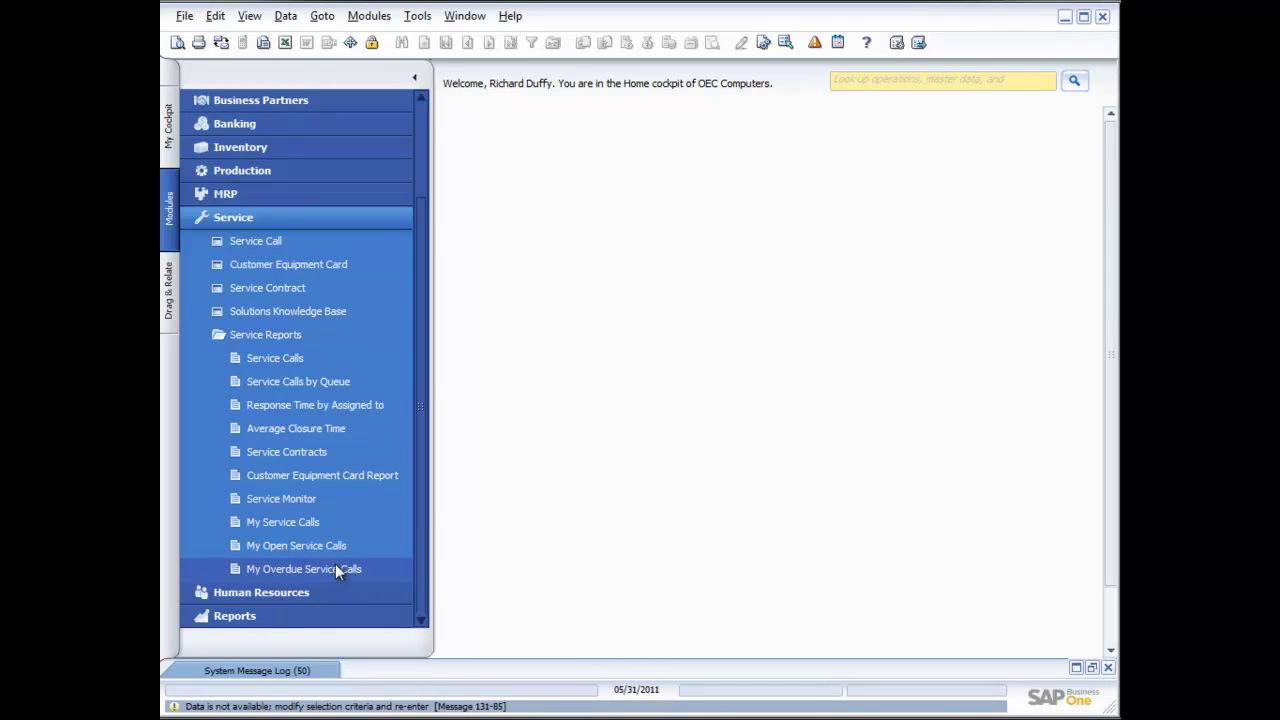
- Run the Average Closure Time report without selection criteria, review each call's closure time, then close it and collapse the Service Reports folder
{"action": "left_click", "coordinate": [306, 428]}
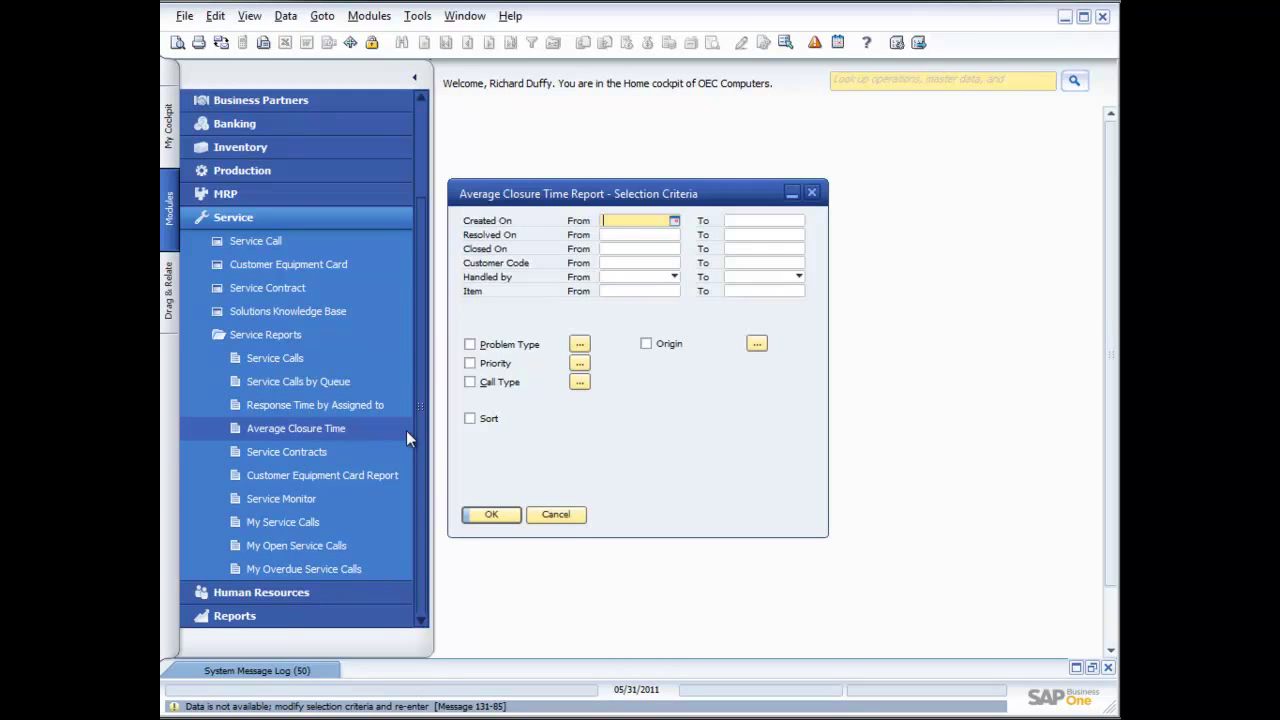
{"action": "left_click", "coordinate": [482, 514]}
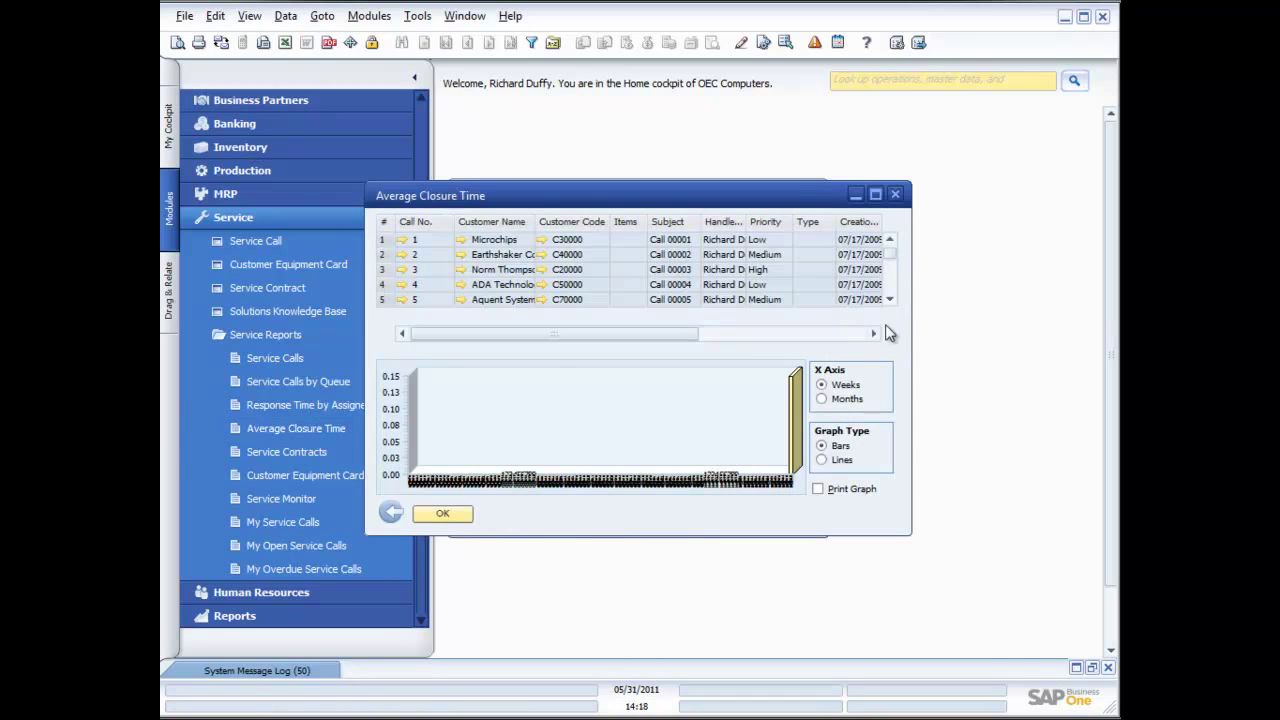
{"action": "left_click_drag", "start_coordinate": [907, 532], "coordinate": [1066, 560]}
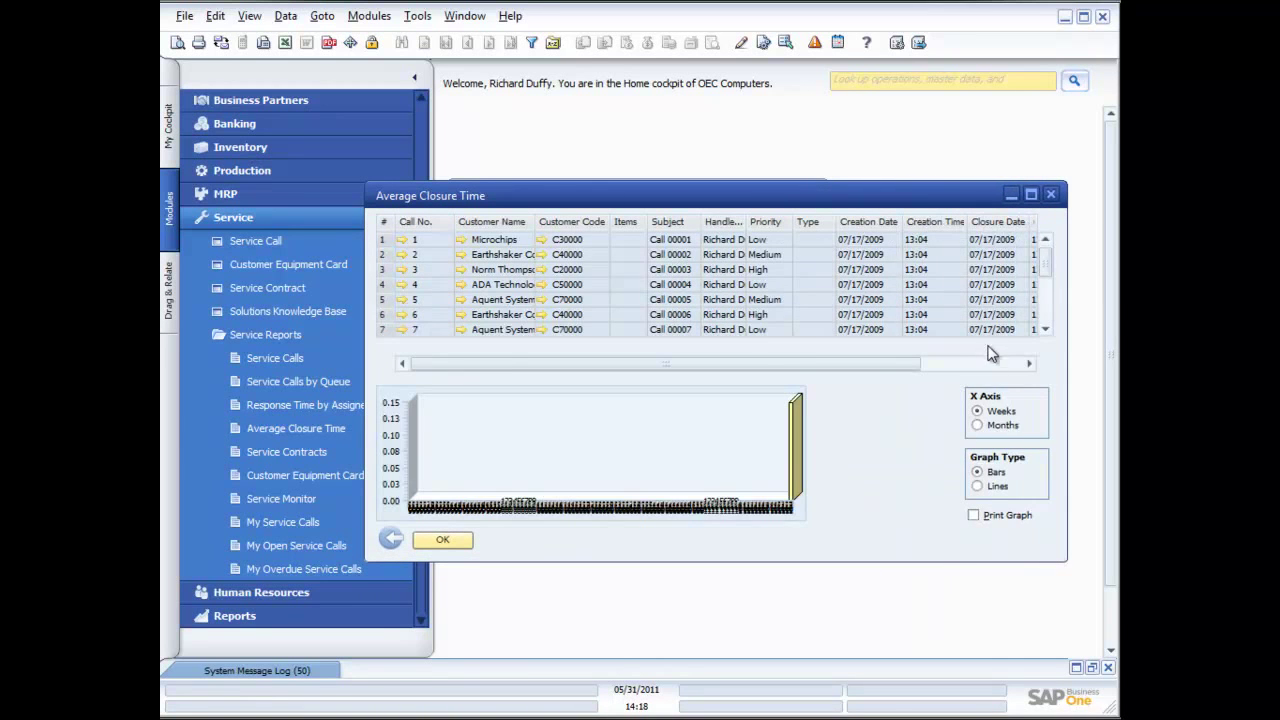
{"action": "left_click", "coordinate": [988, 368]}
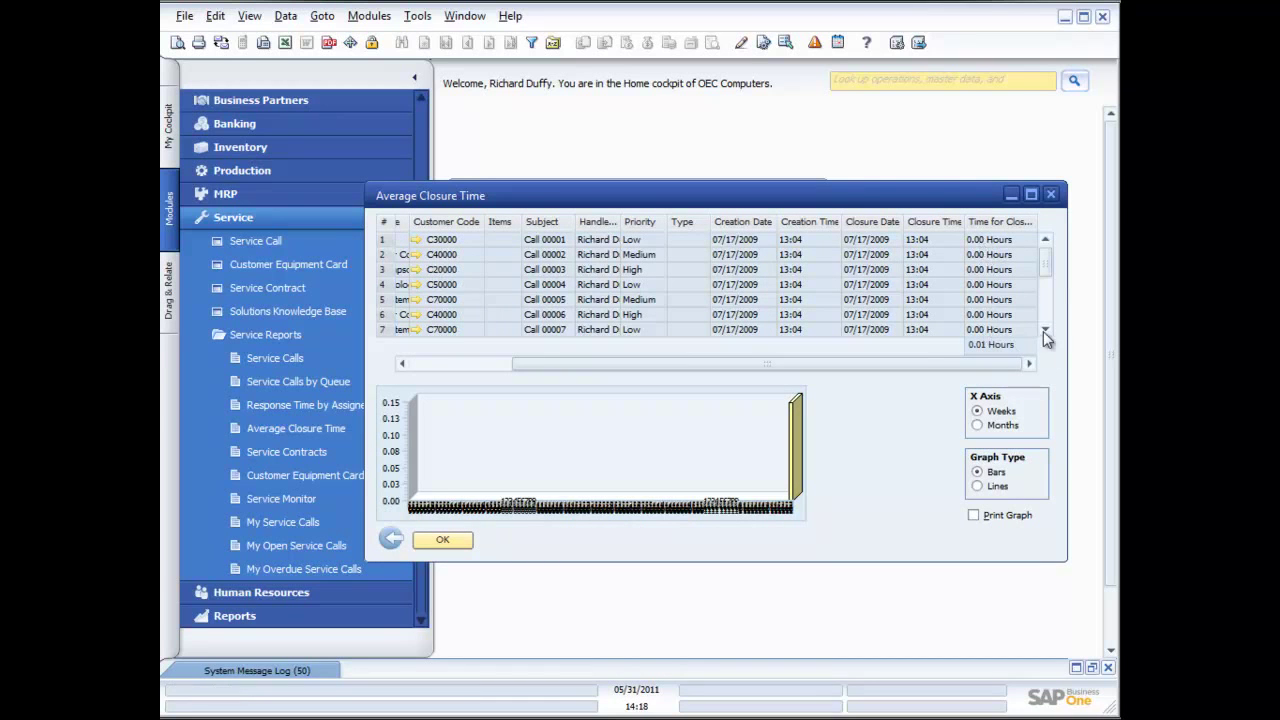
{"action": "scroll", "coordinate": [1048, 334], "scroll_direction": "down", "scroll_amount": 7}
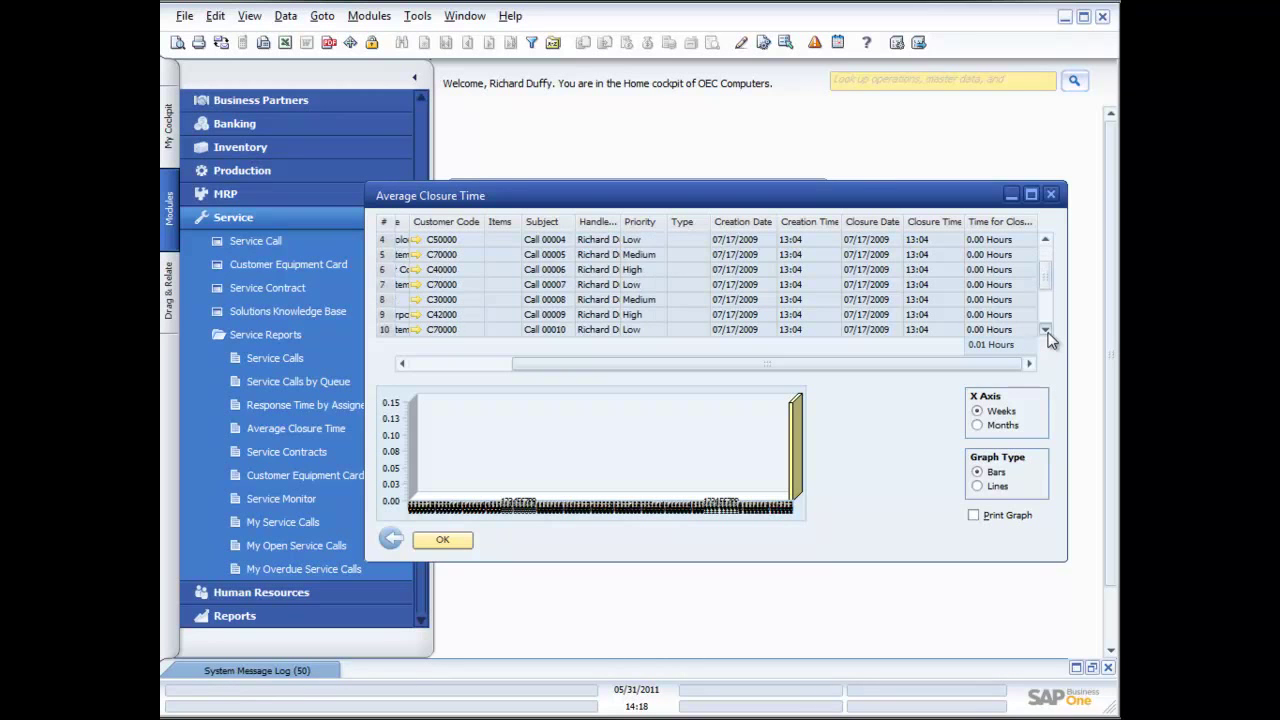
{"action": "scroll", "coordinate": [1048, 334], "scroll_direction": "down", "scroll_amount": 3}
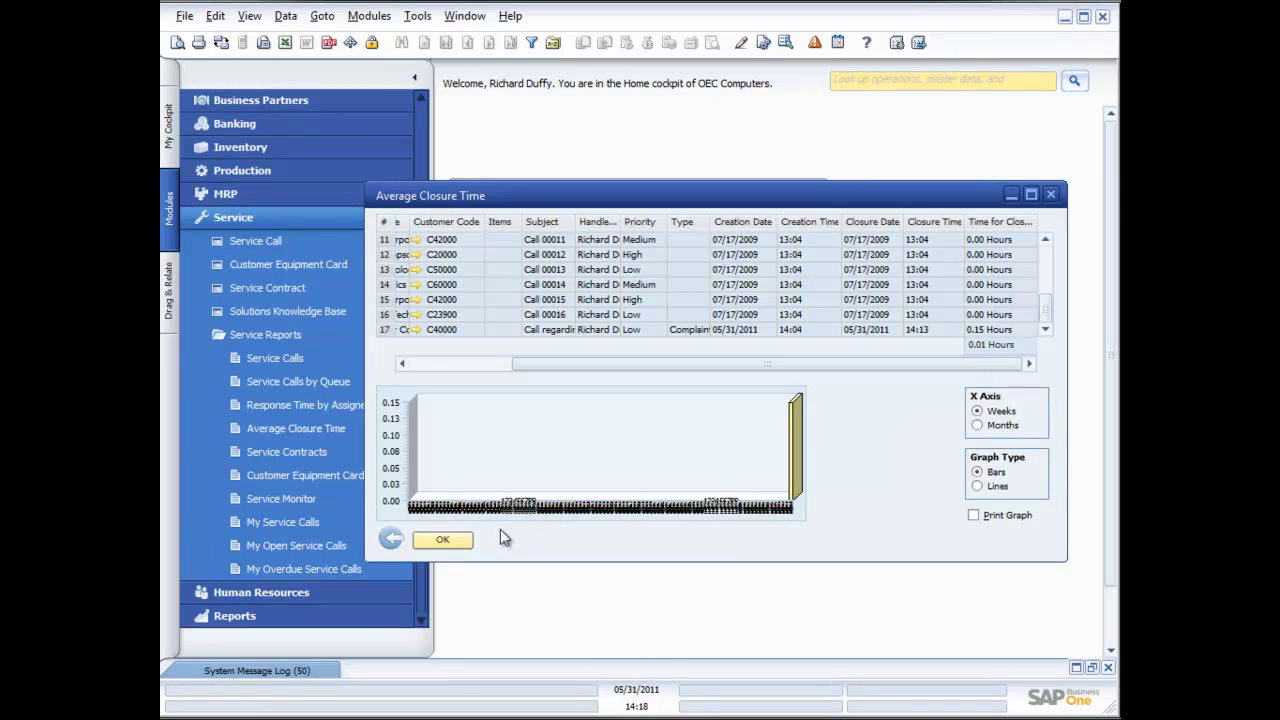
{"action": "left_click", "coordinate": [443, 539]}
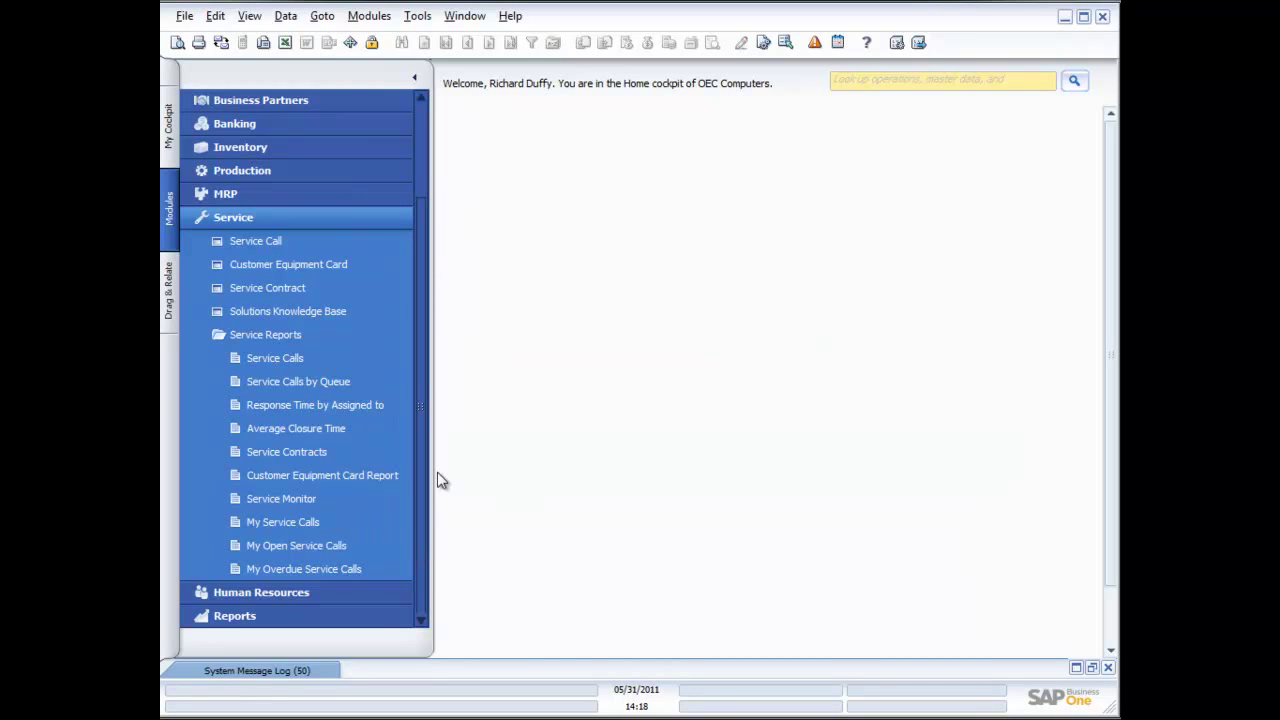
{"action": "left_click", "coordinate": [259, 336]}
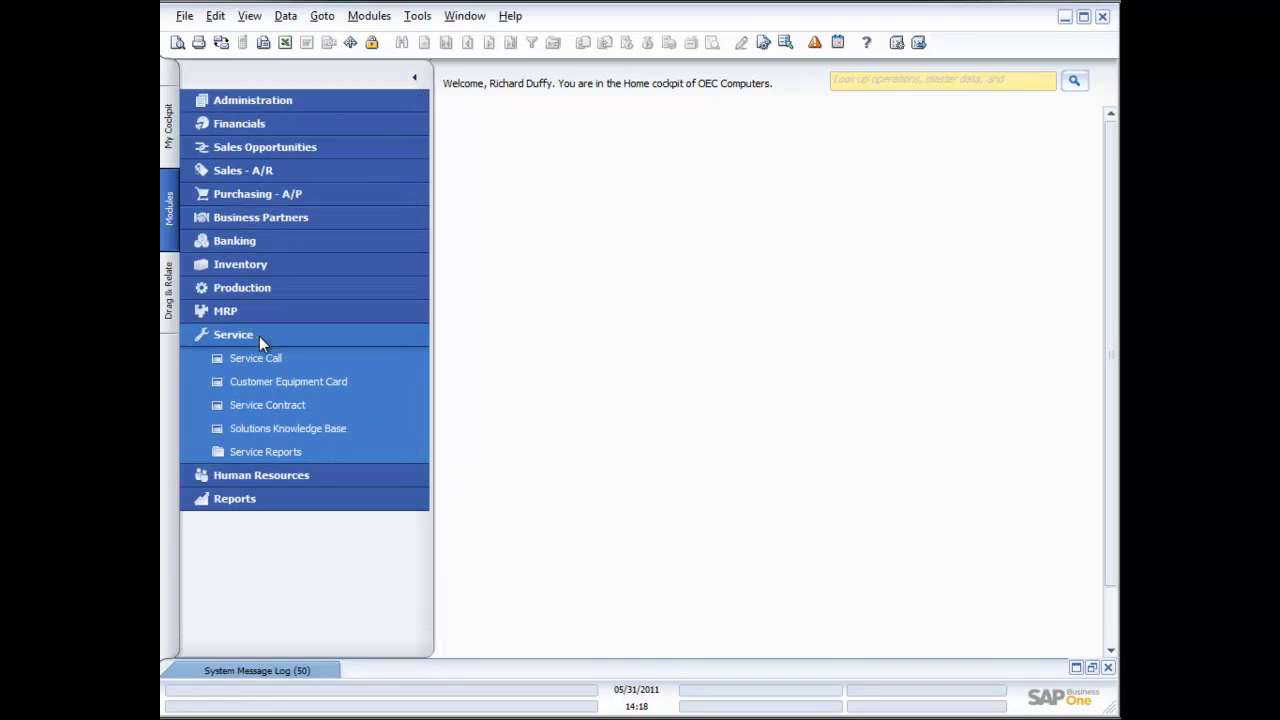